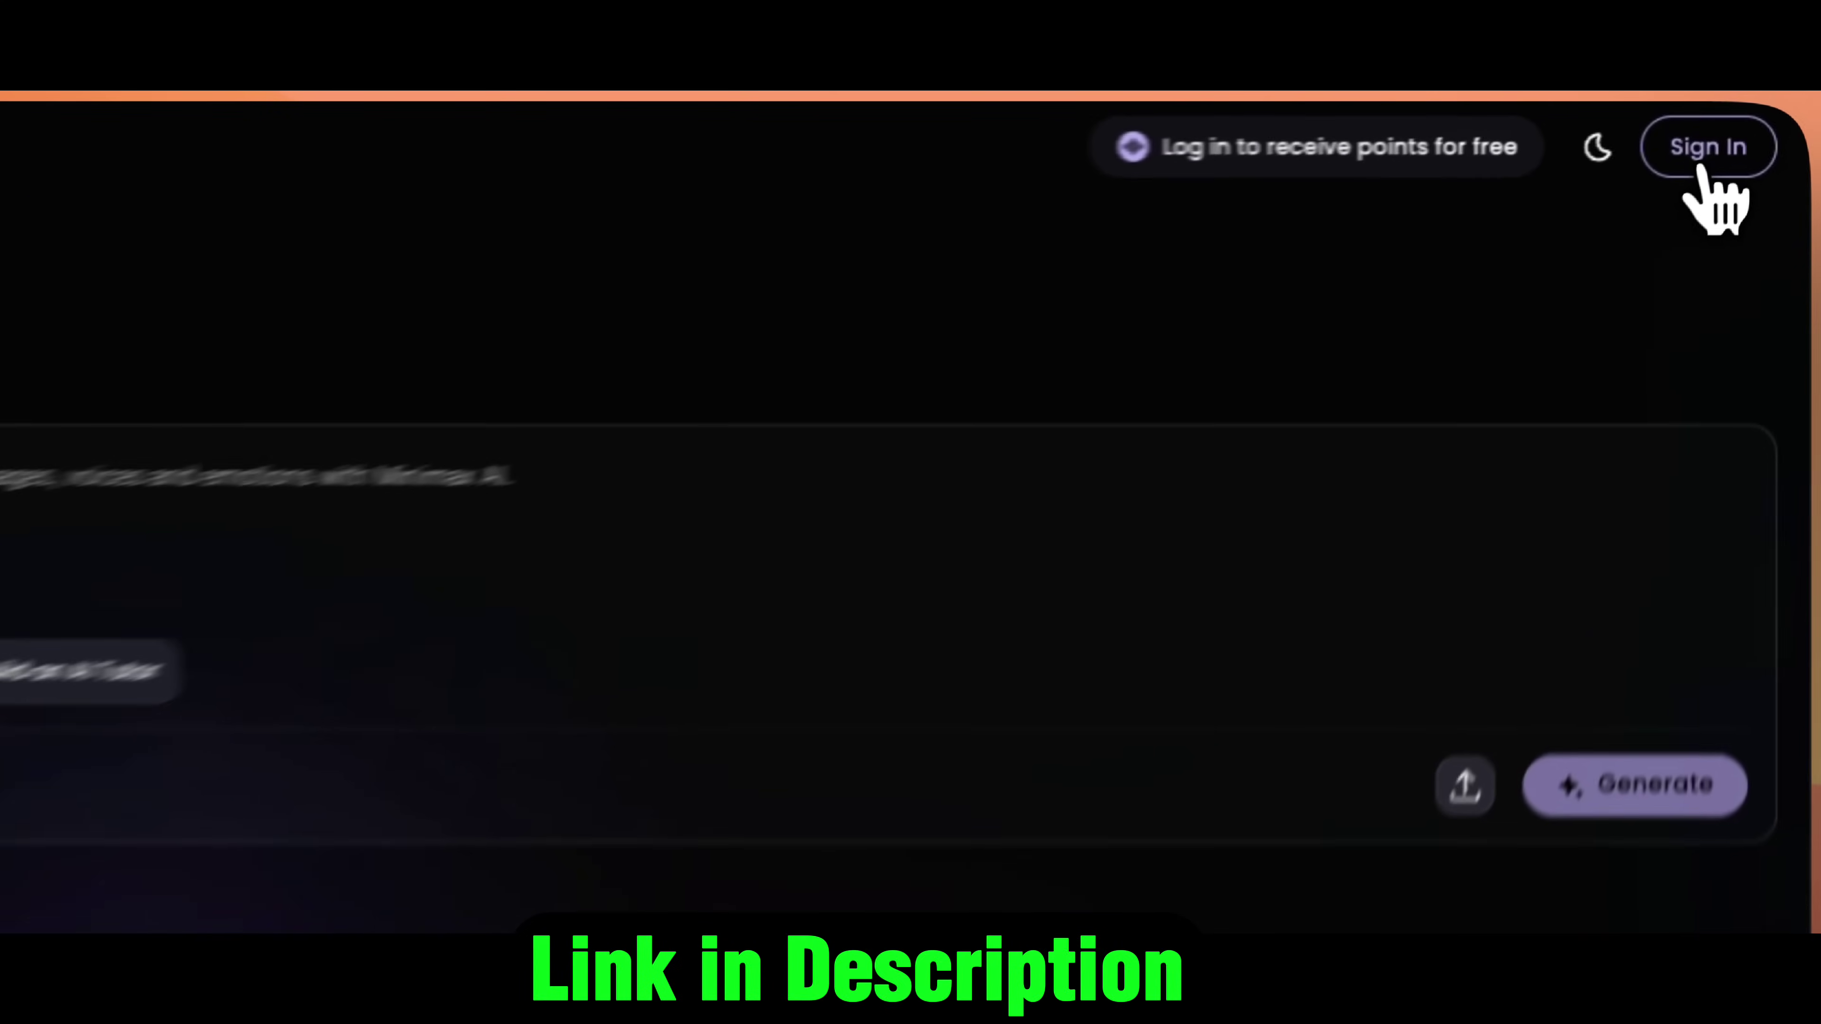
Step: Sign in with Google and open Text to Speech with the 1,441-character sad-song script
click(1710, 149)
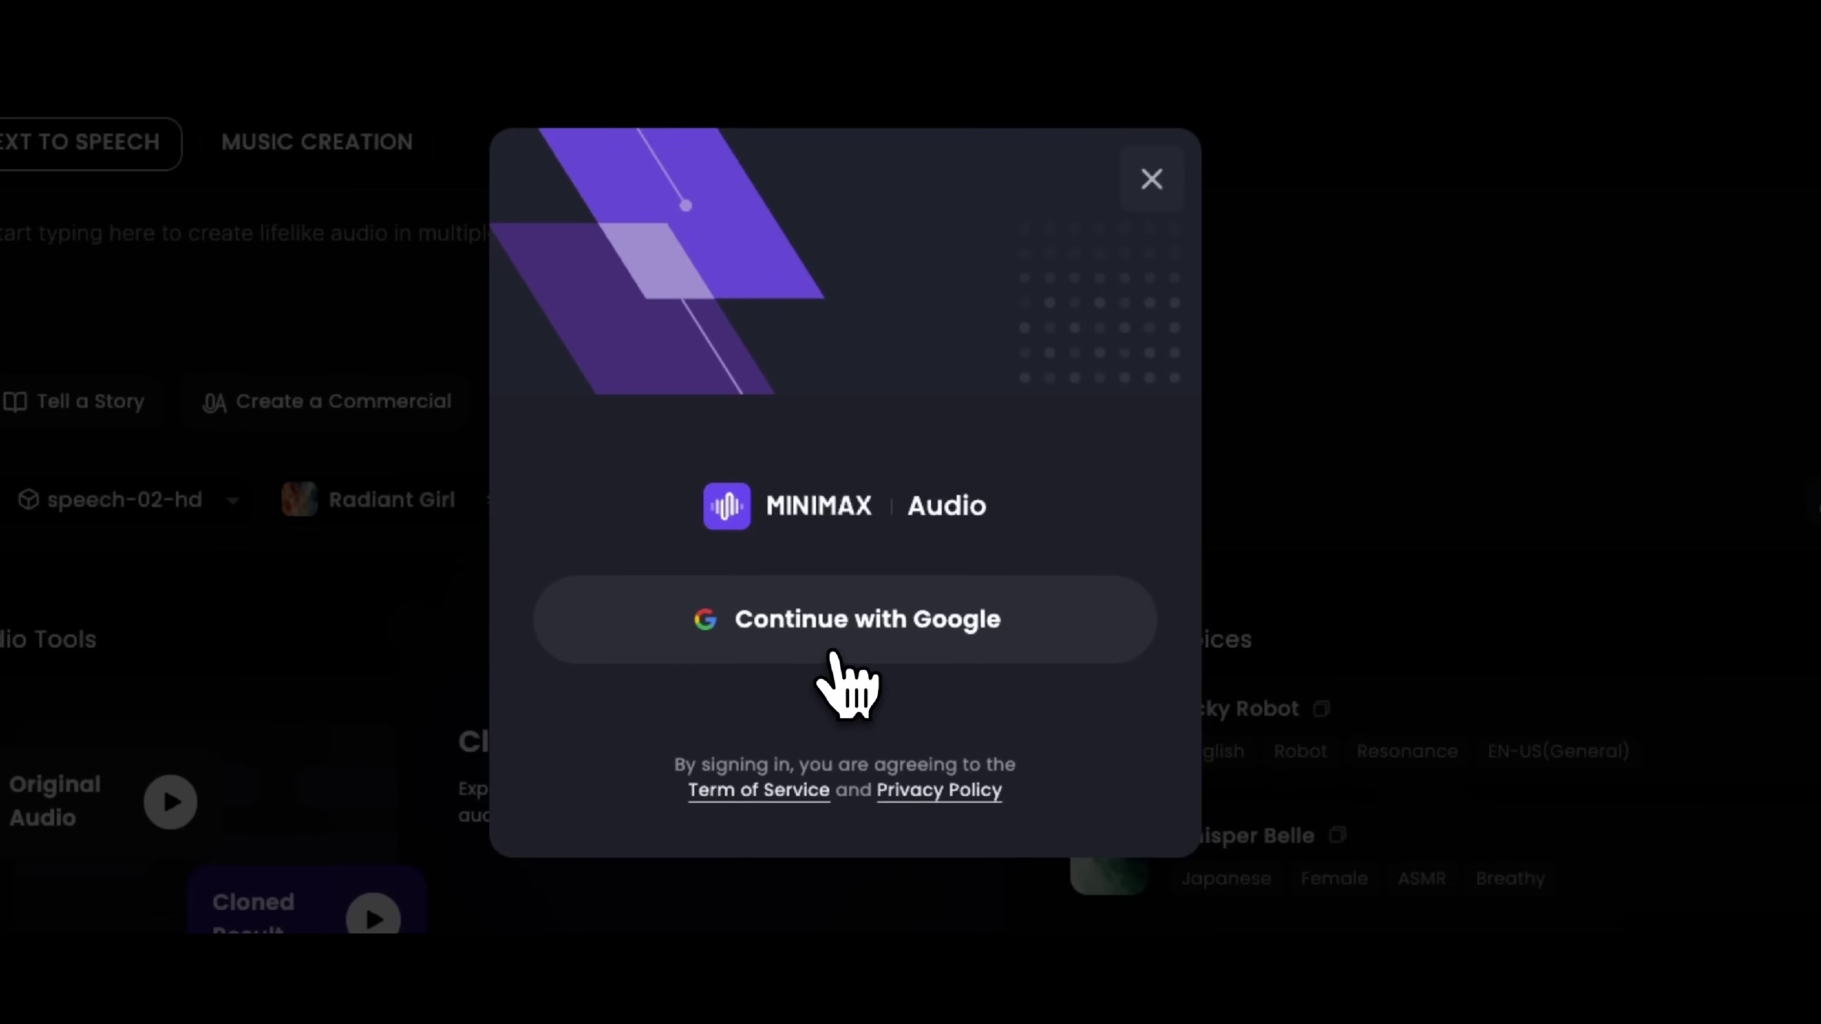
click(638, 746)
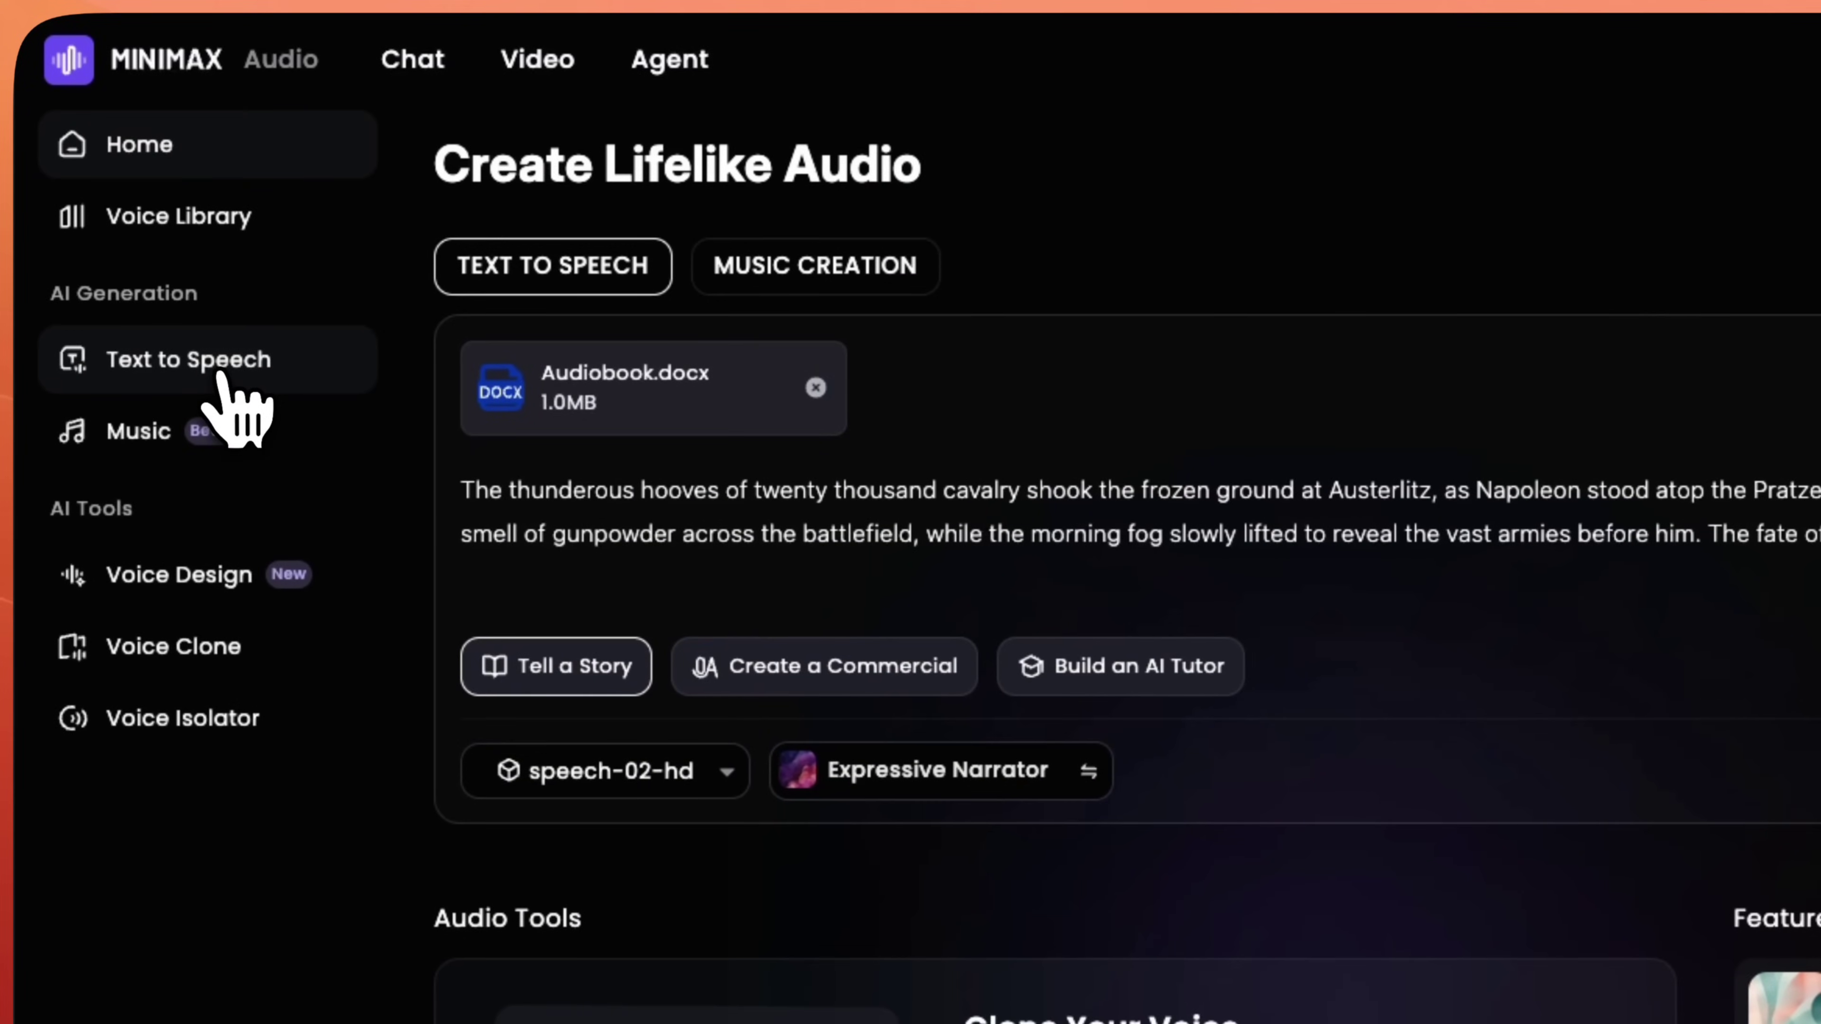
click(220, 374)
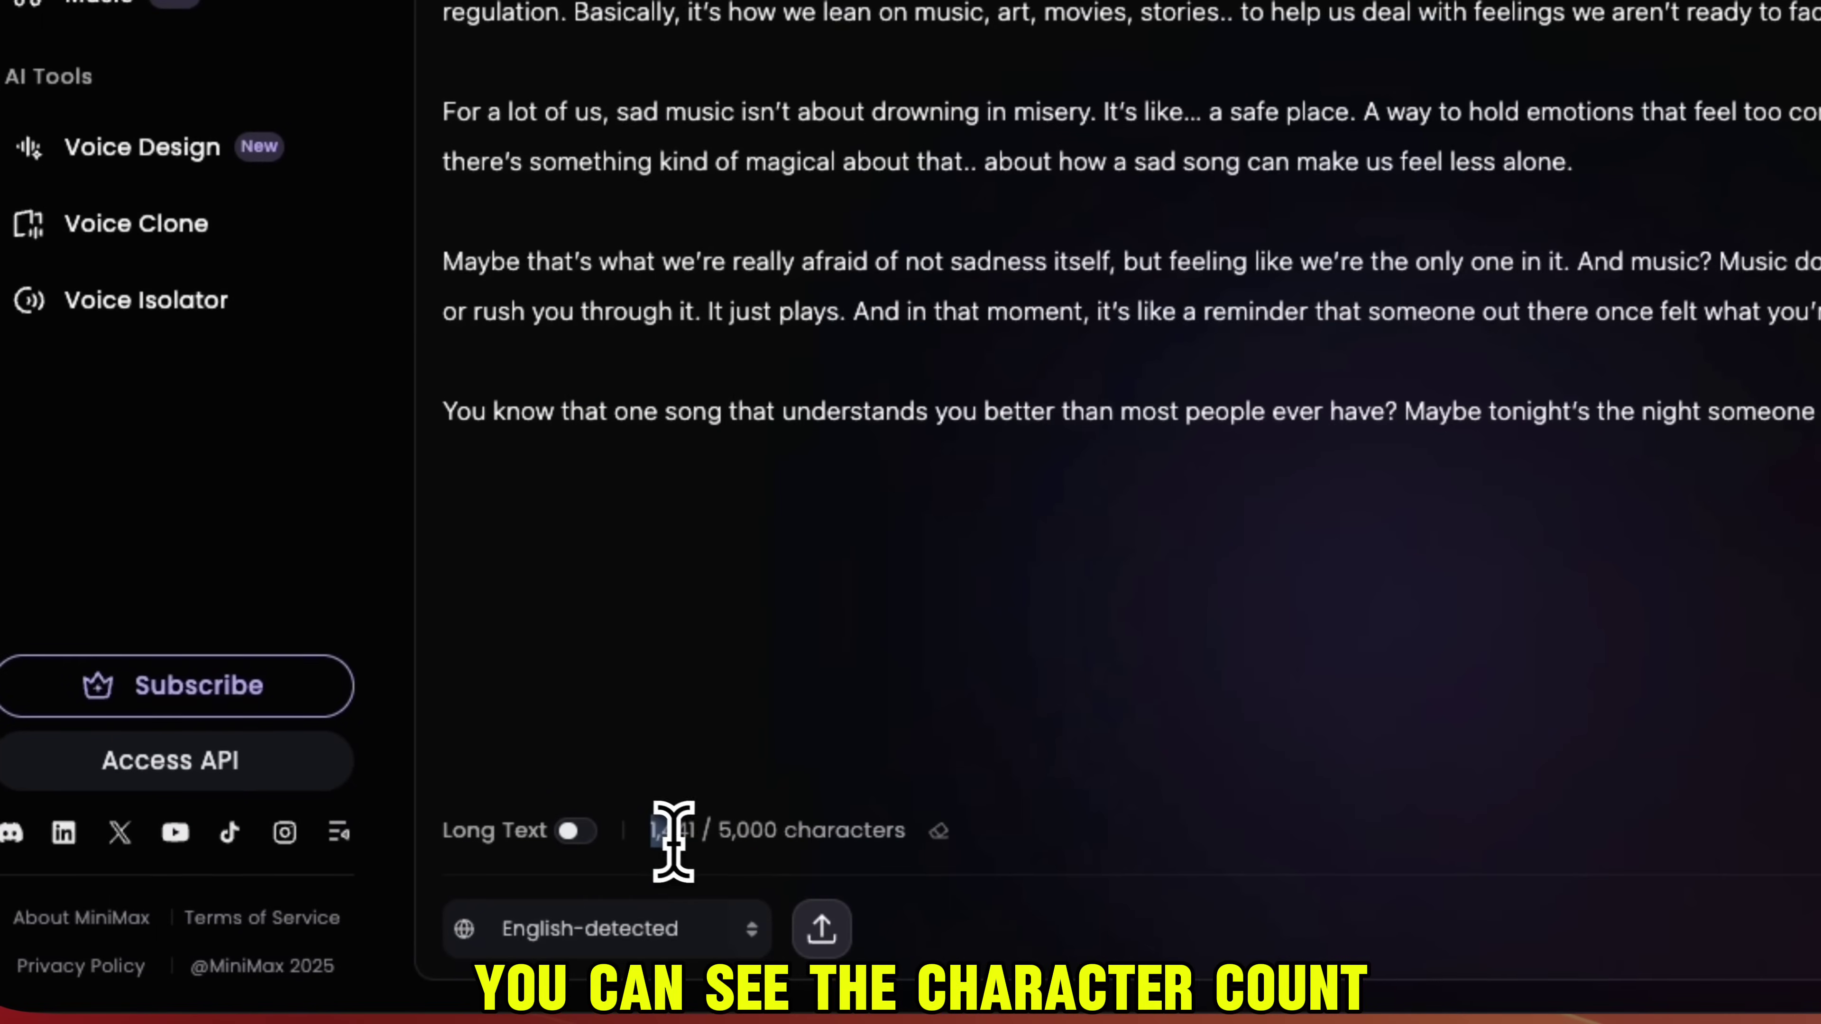
double_click(447, 822)
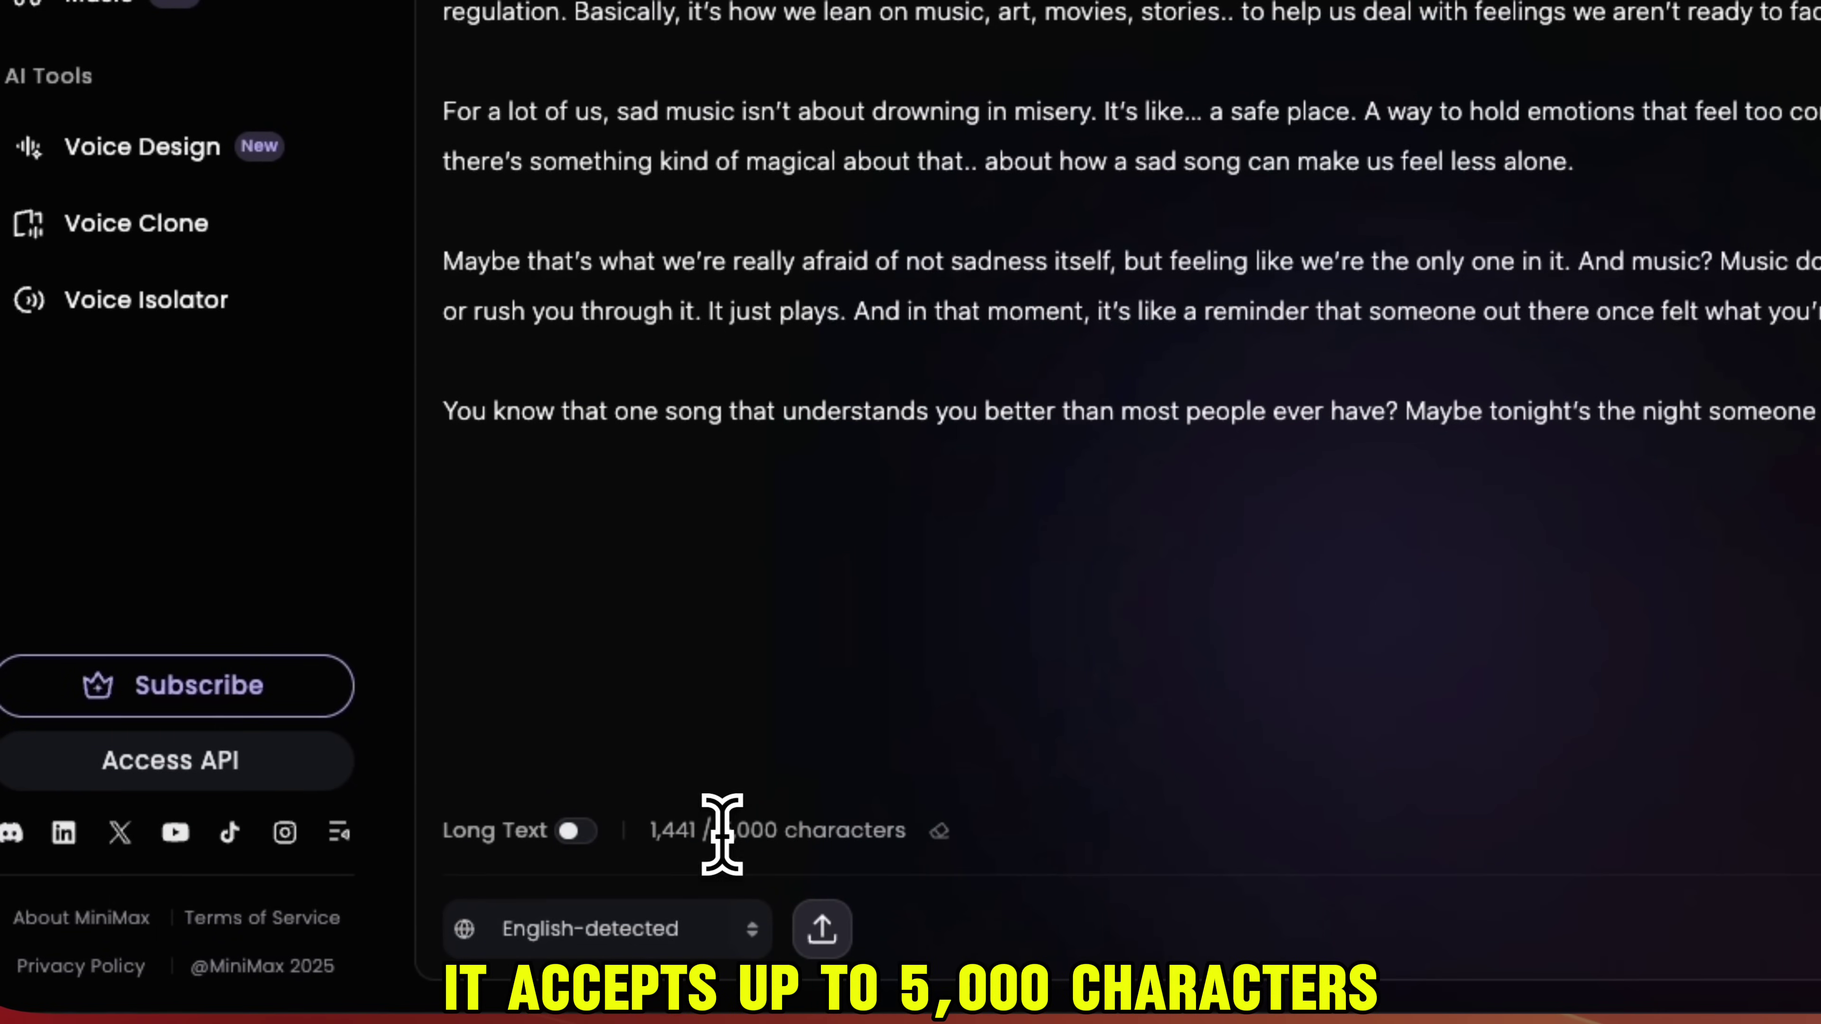
mouse_move(579, 830)
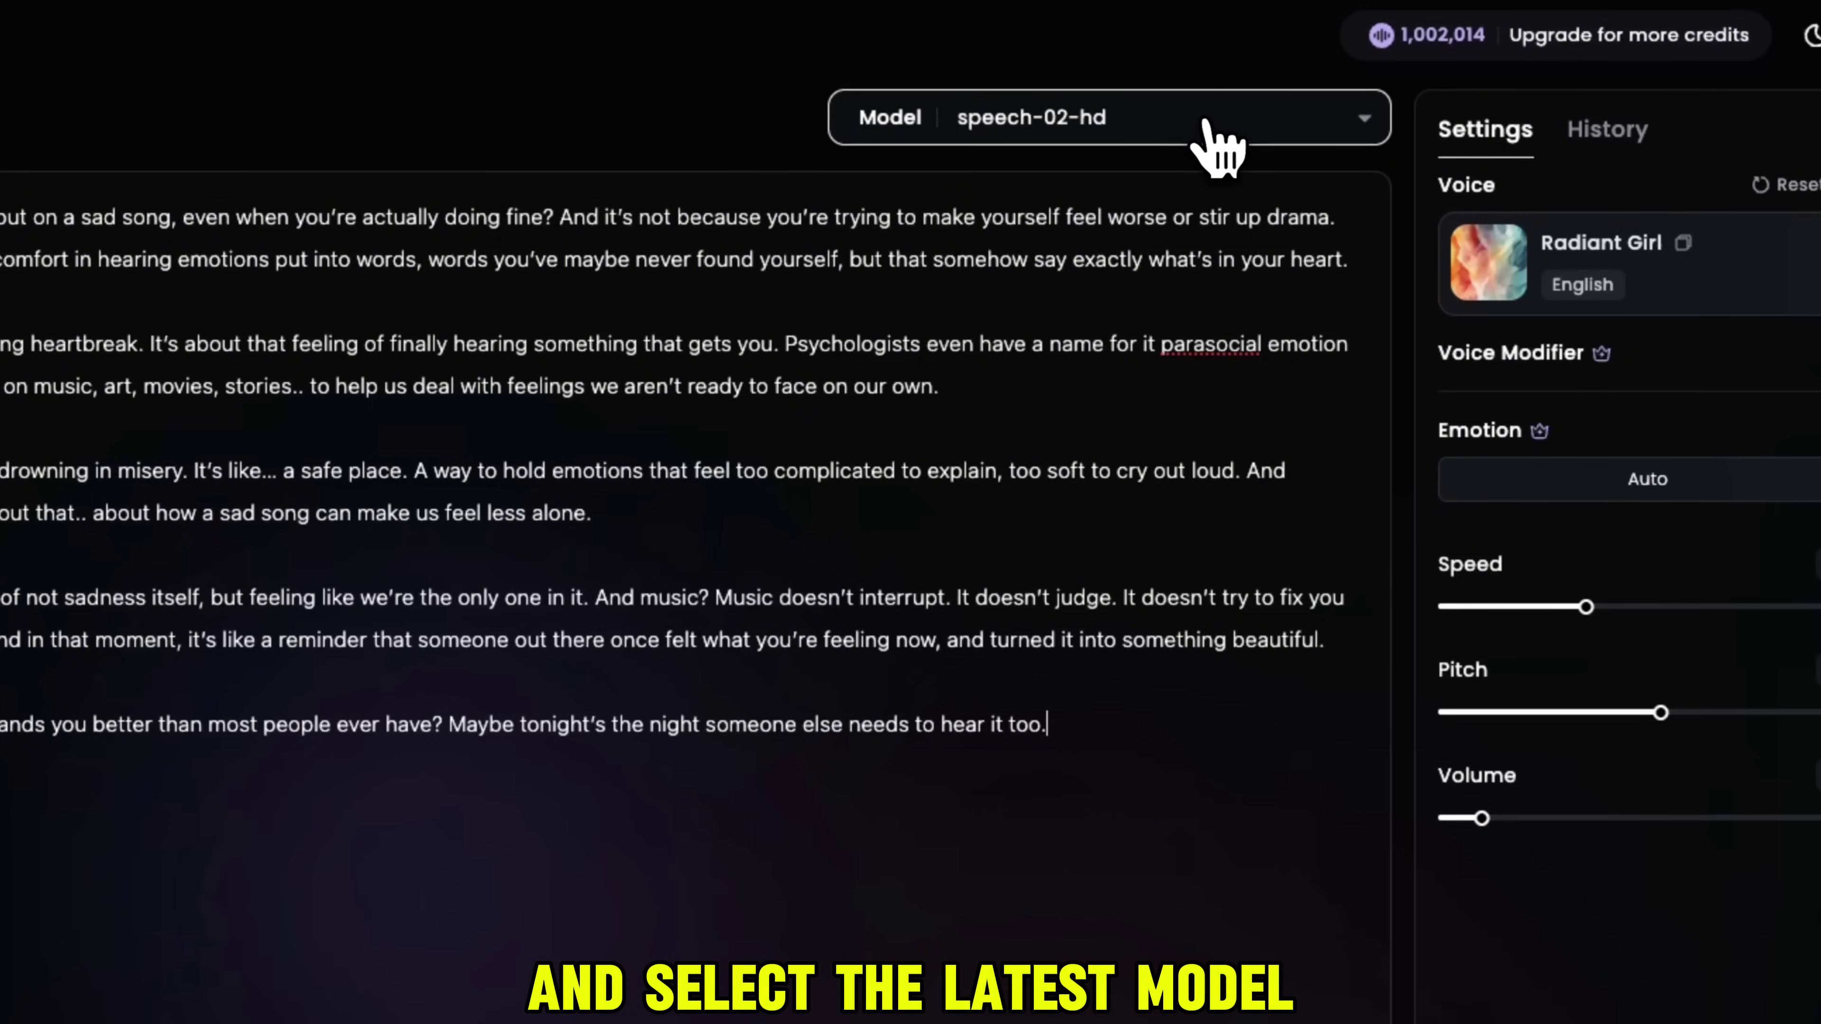
Step: Keep speech-02-hd as the model and bring up the voice library
click(1208, 136)
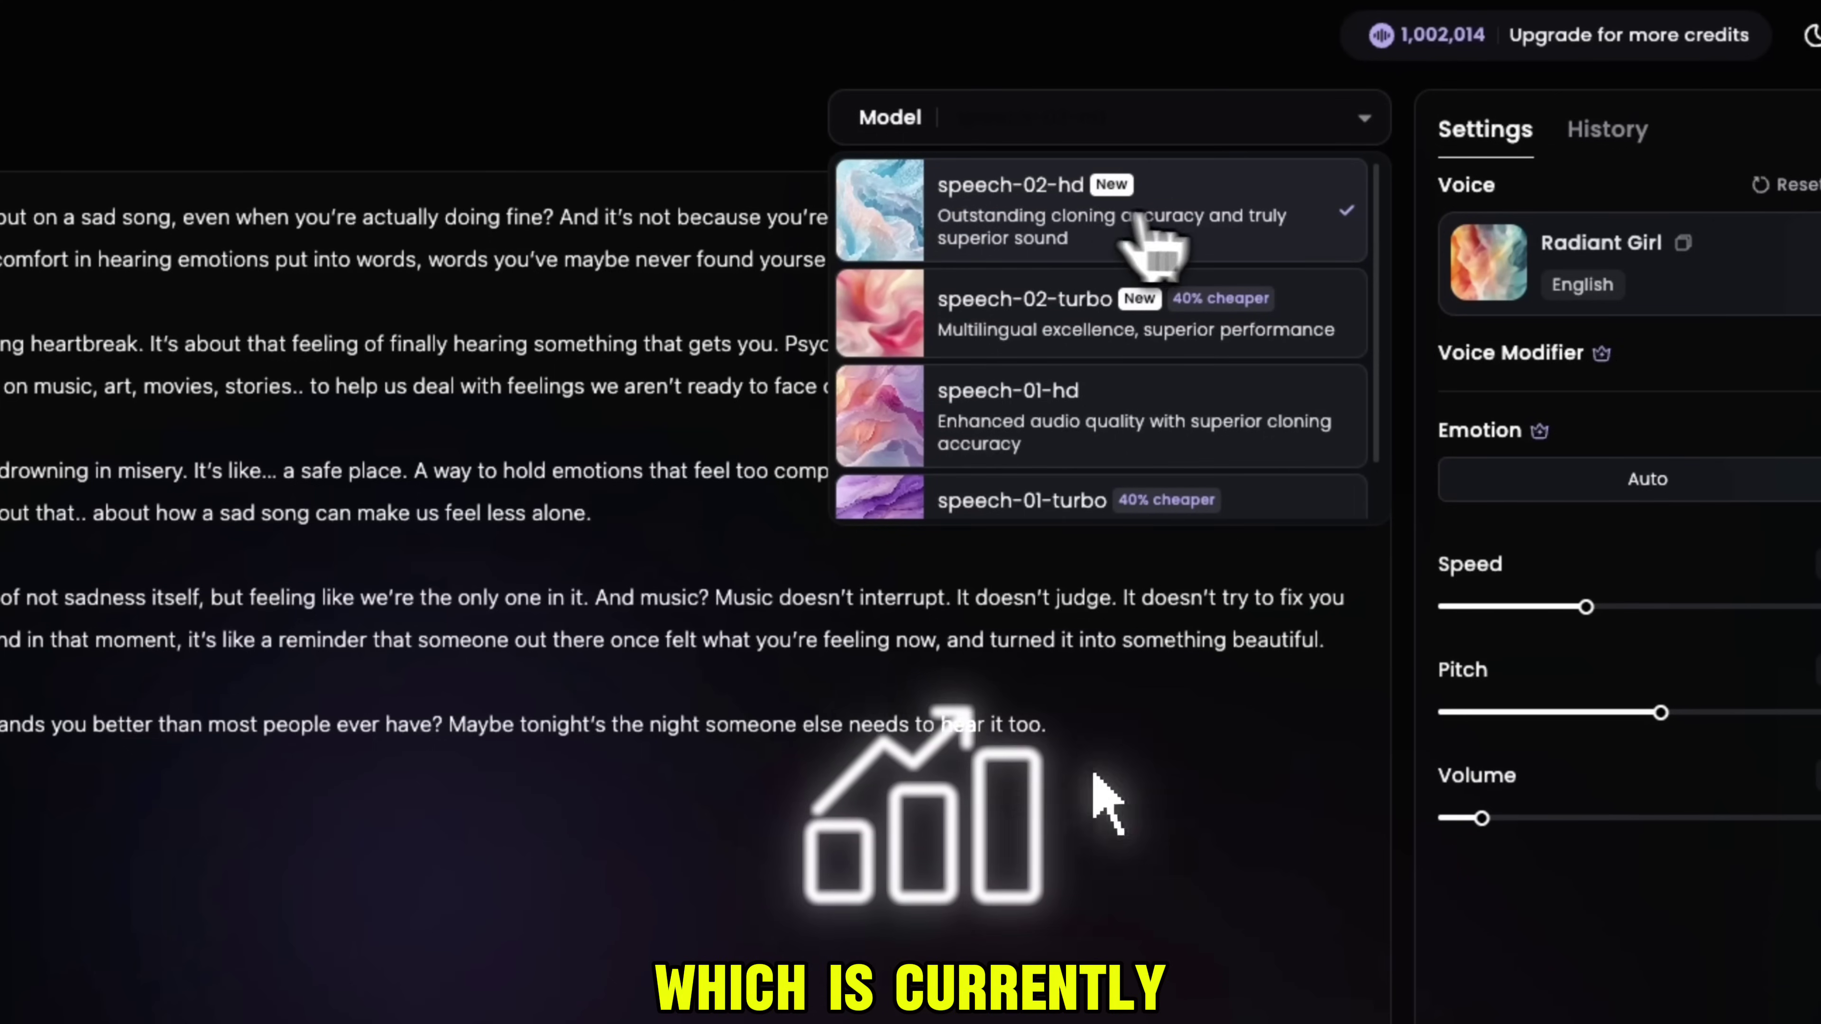
click(1211, 215)
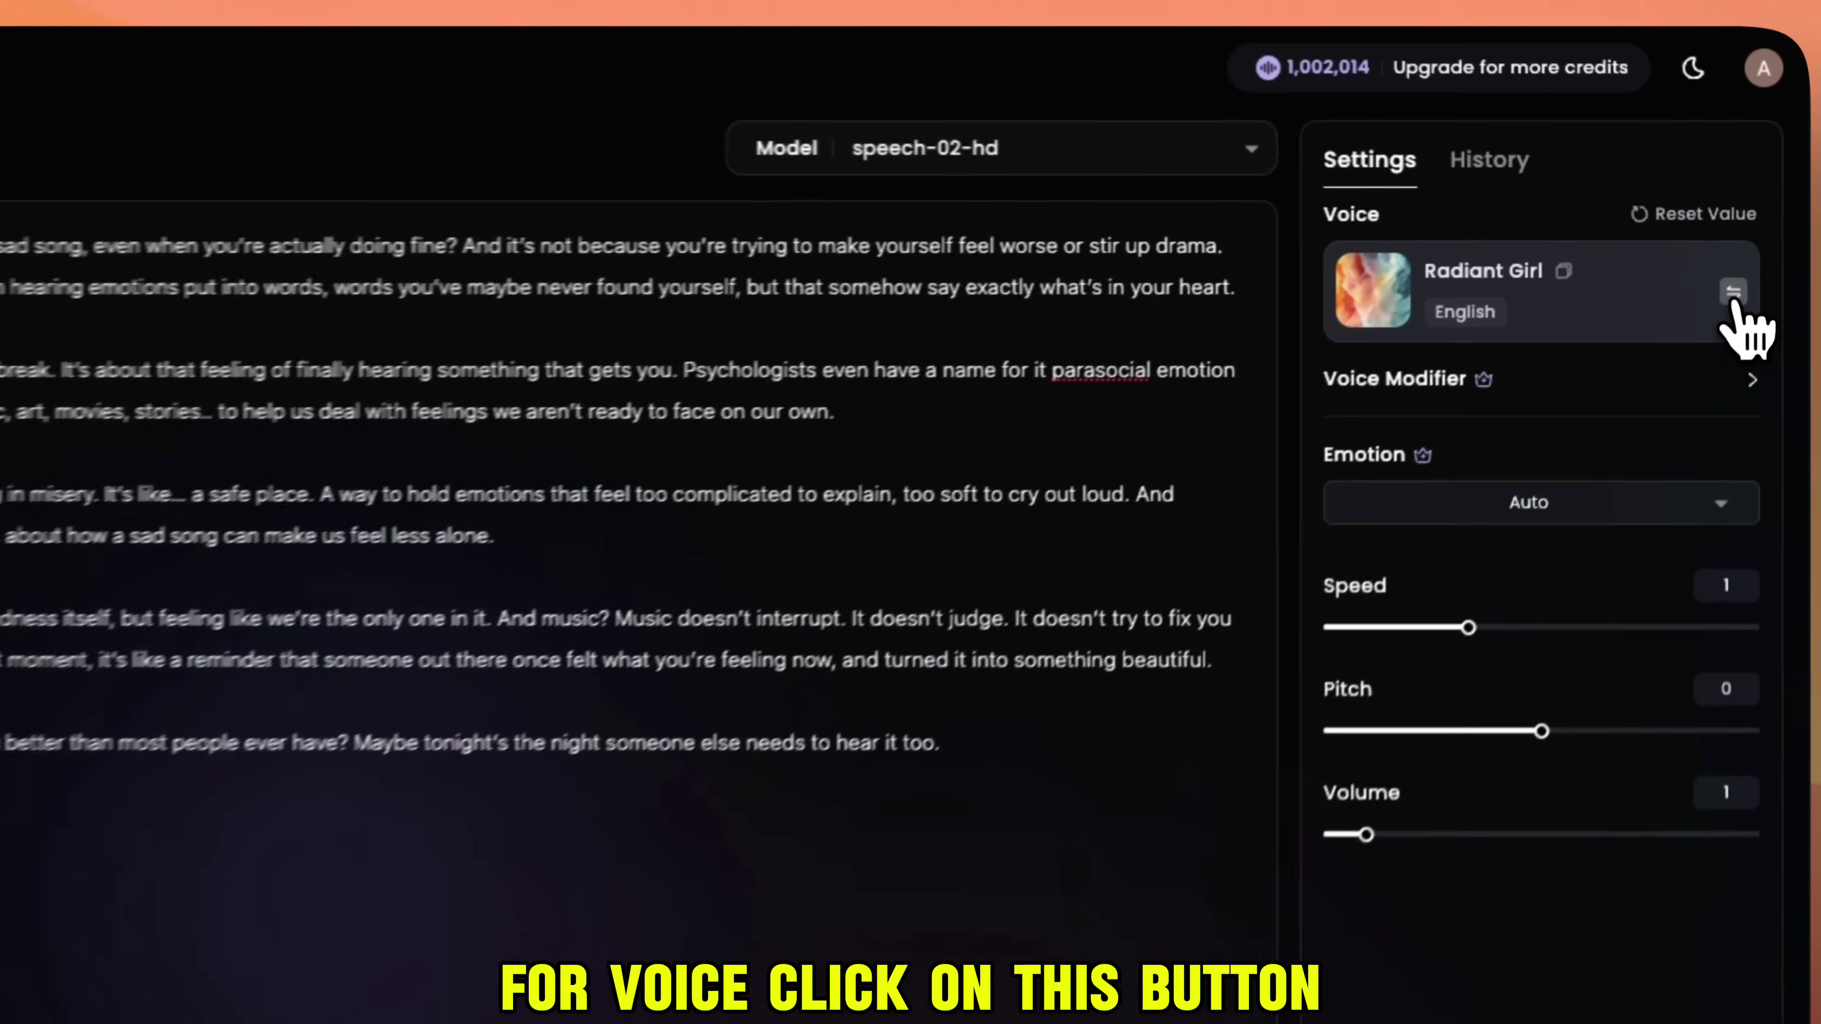
click(1733, 292)
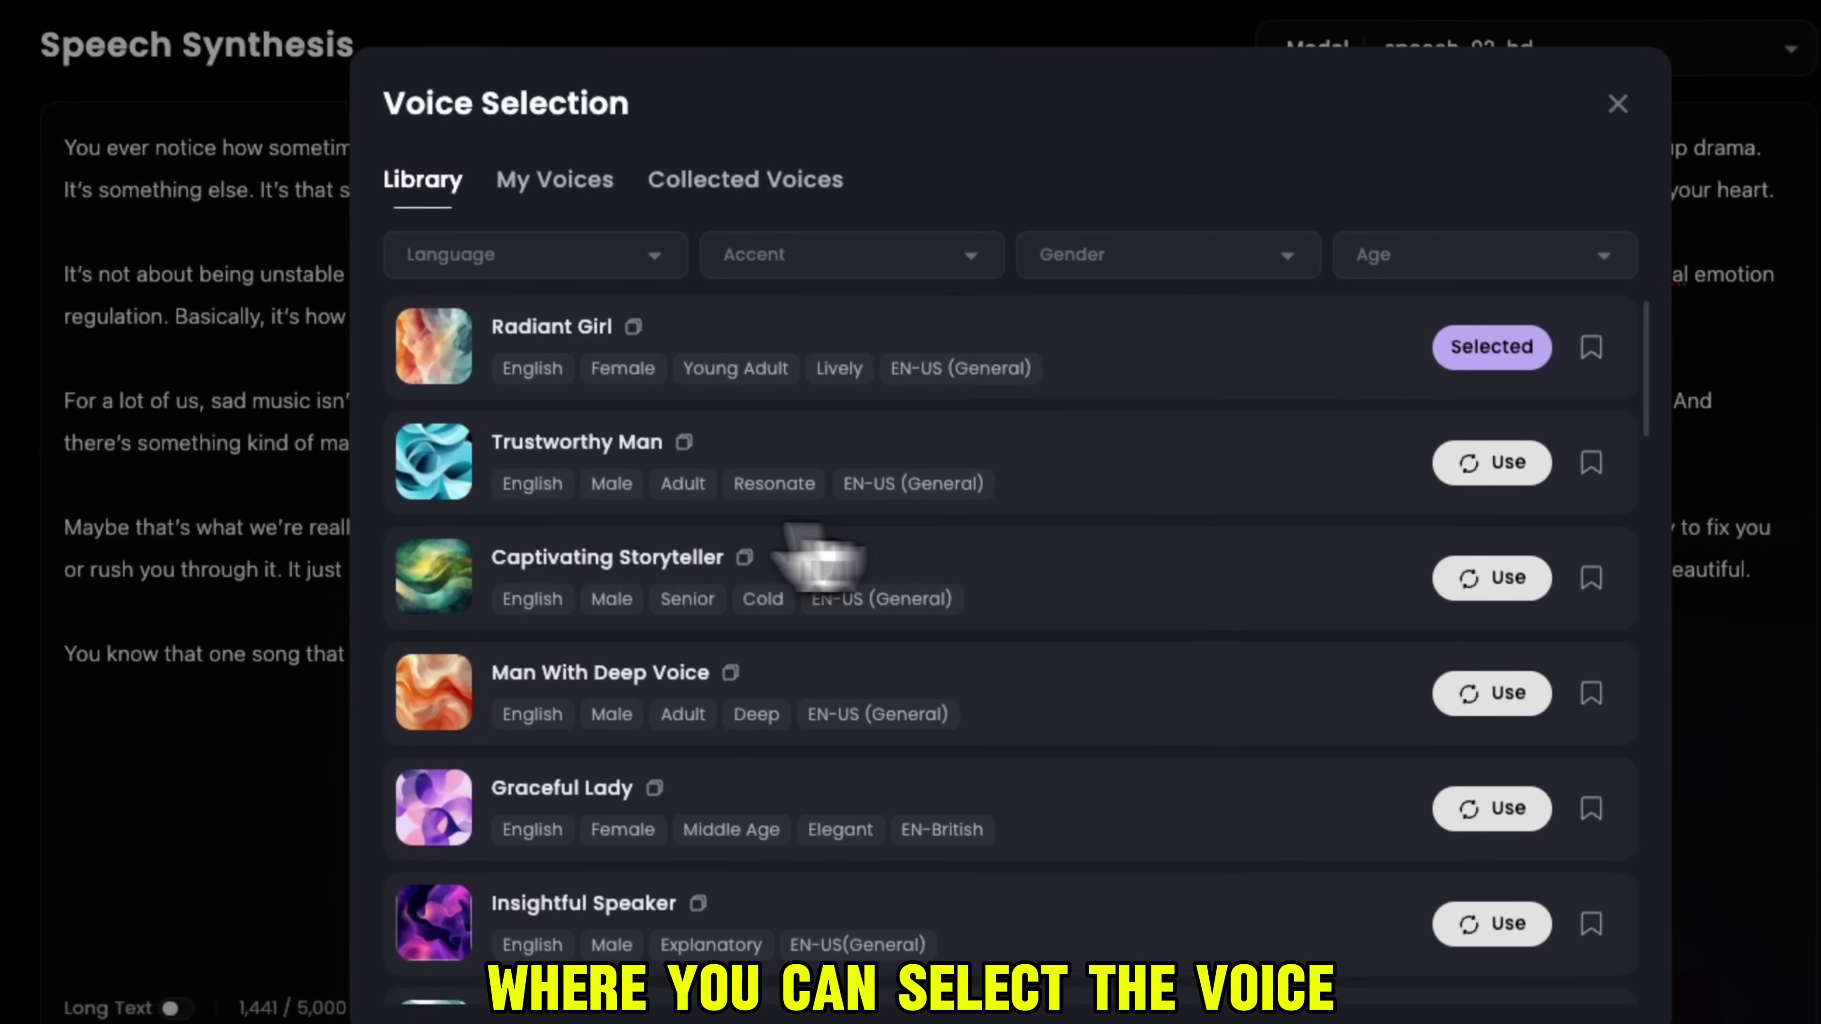
scroll(1000, 595, down, 3)
scroll(985, 567, up, 3)
Step: Filter the voice library to English, EN-US (General) accent, Male, leaving age unset
click(650, 251)
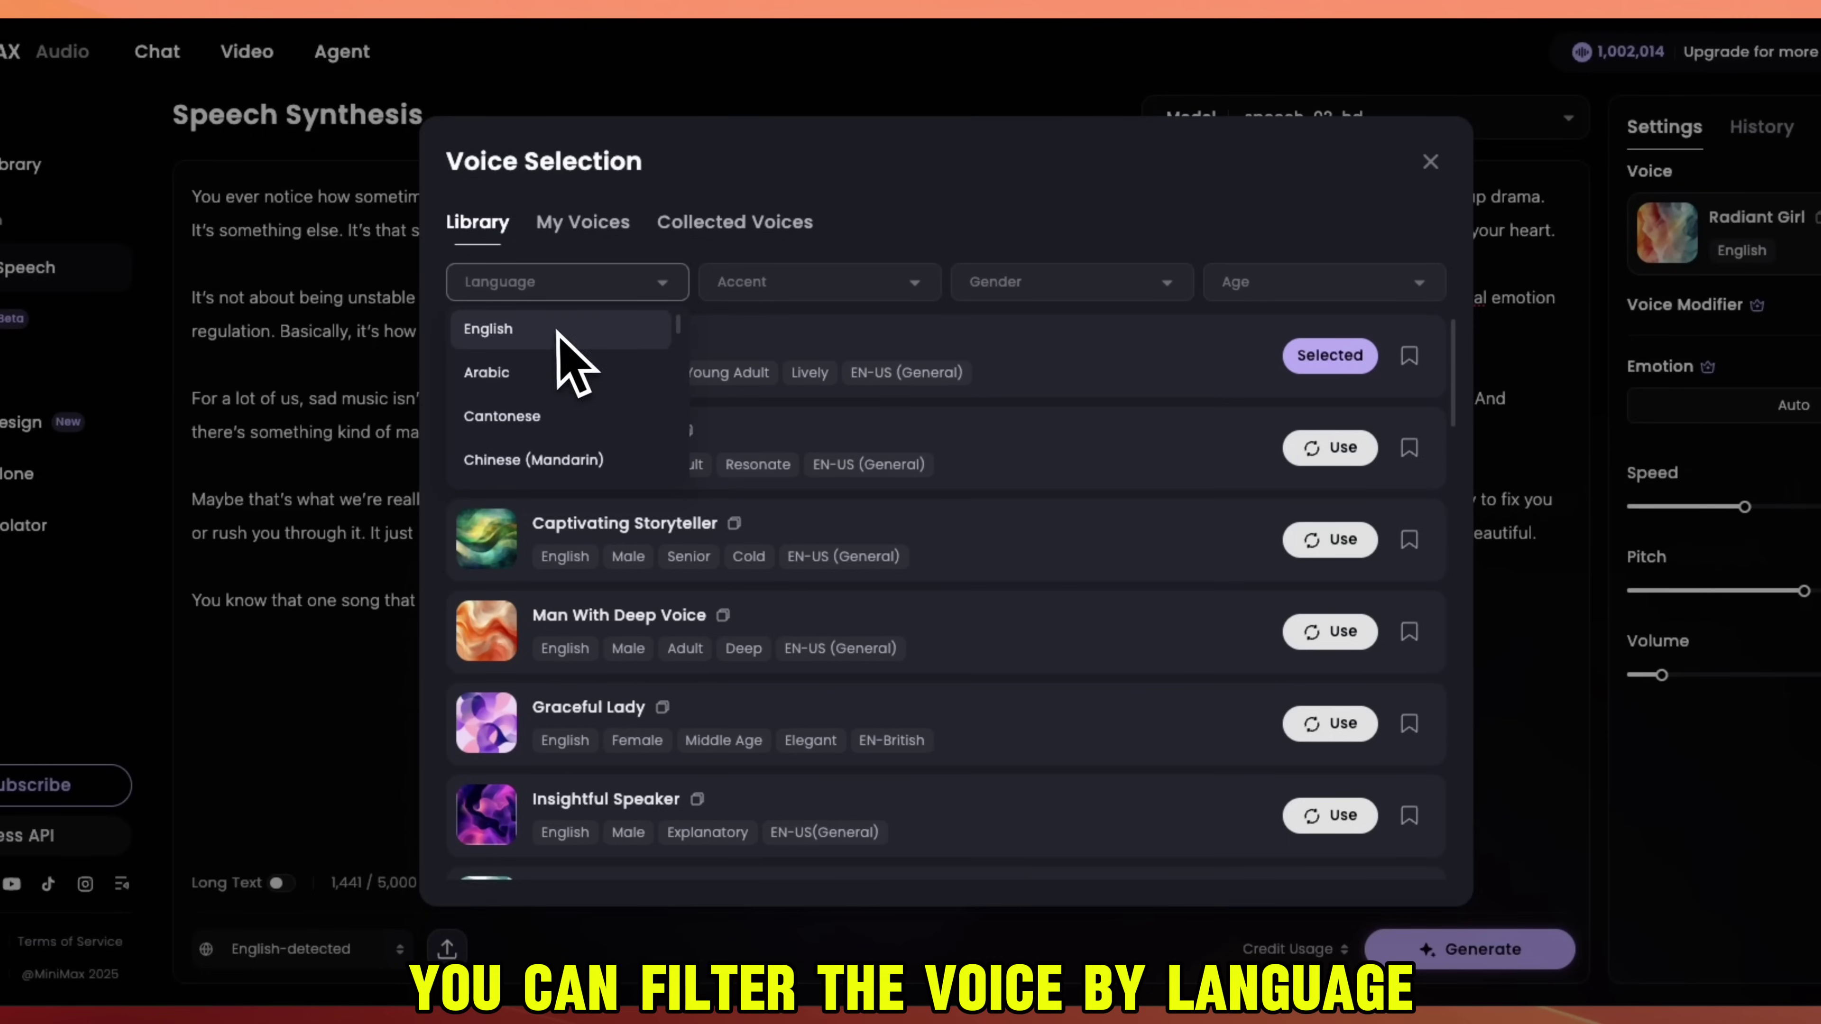
click(840, 294)
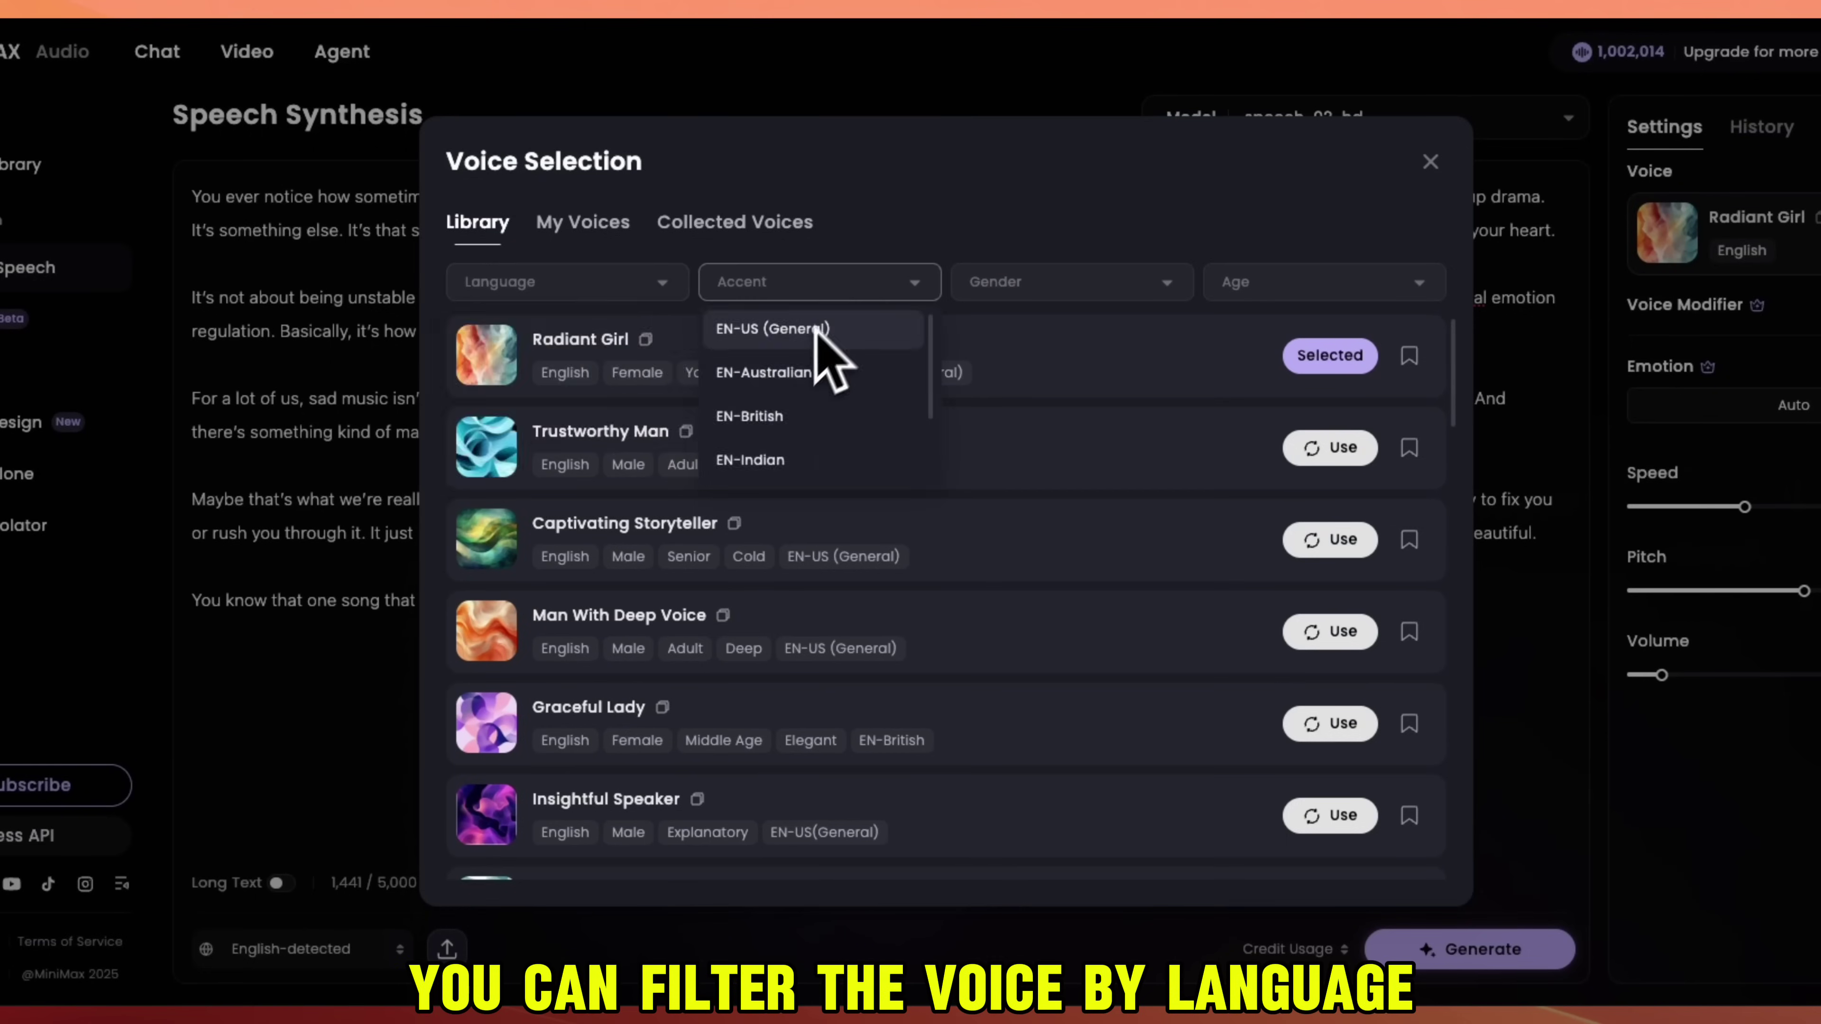
click(1091, 301)
click(1095, 301)
click(1297, 301)
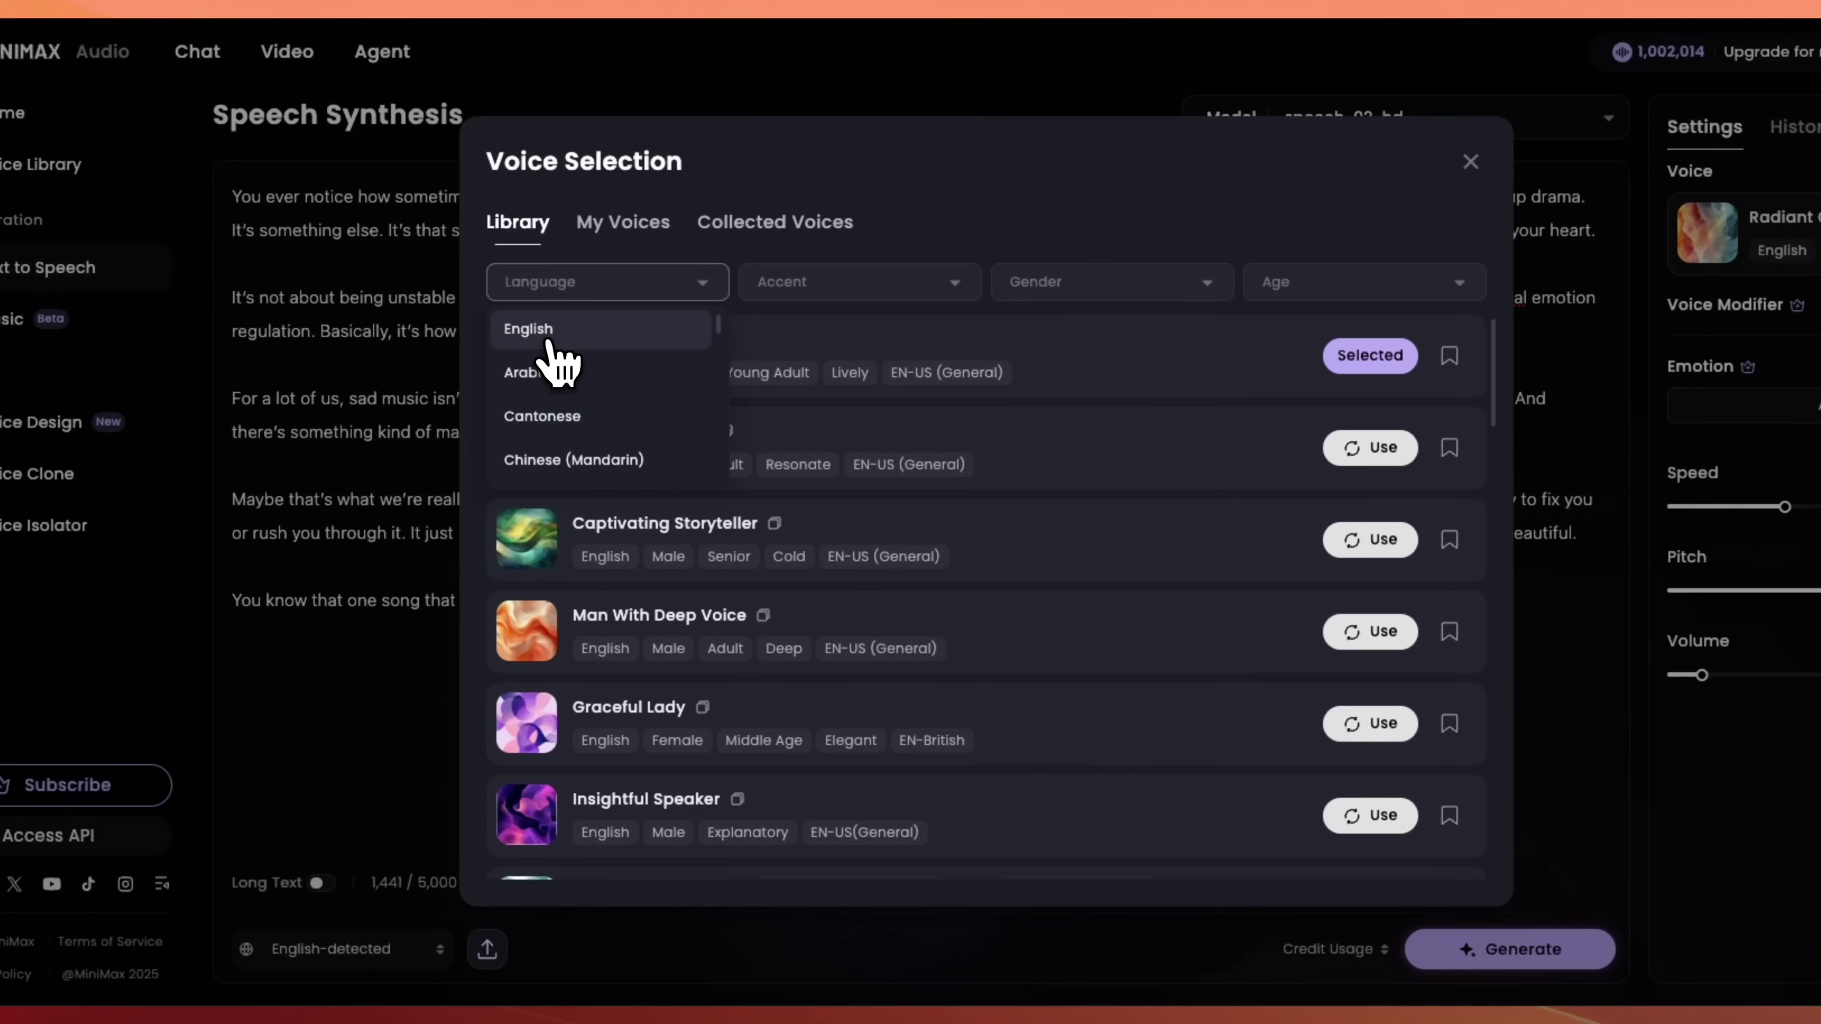
click(465, 331)
click(838, 283)
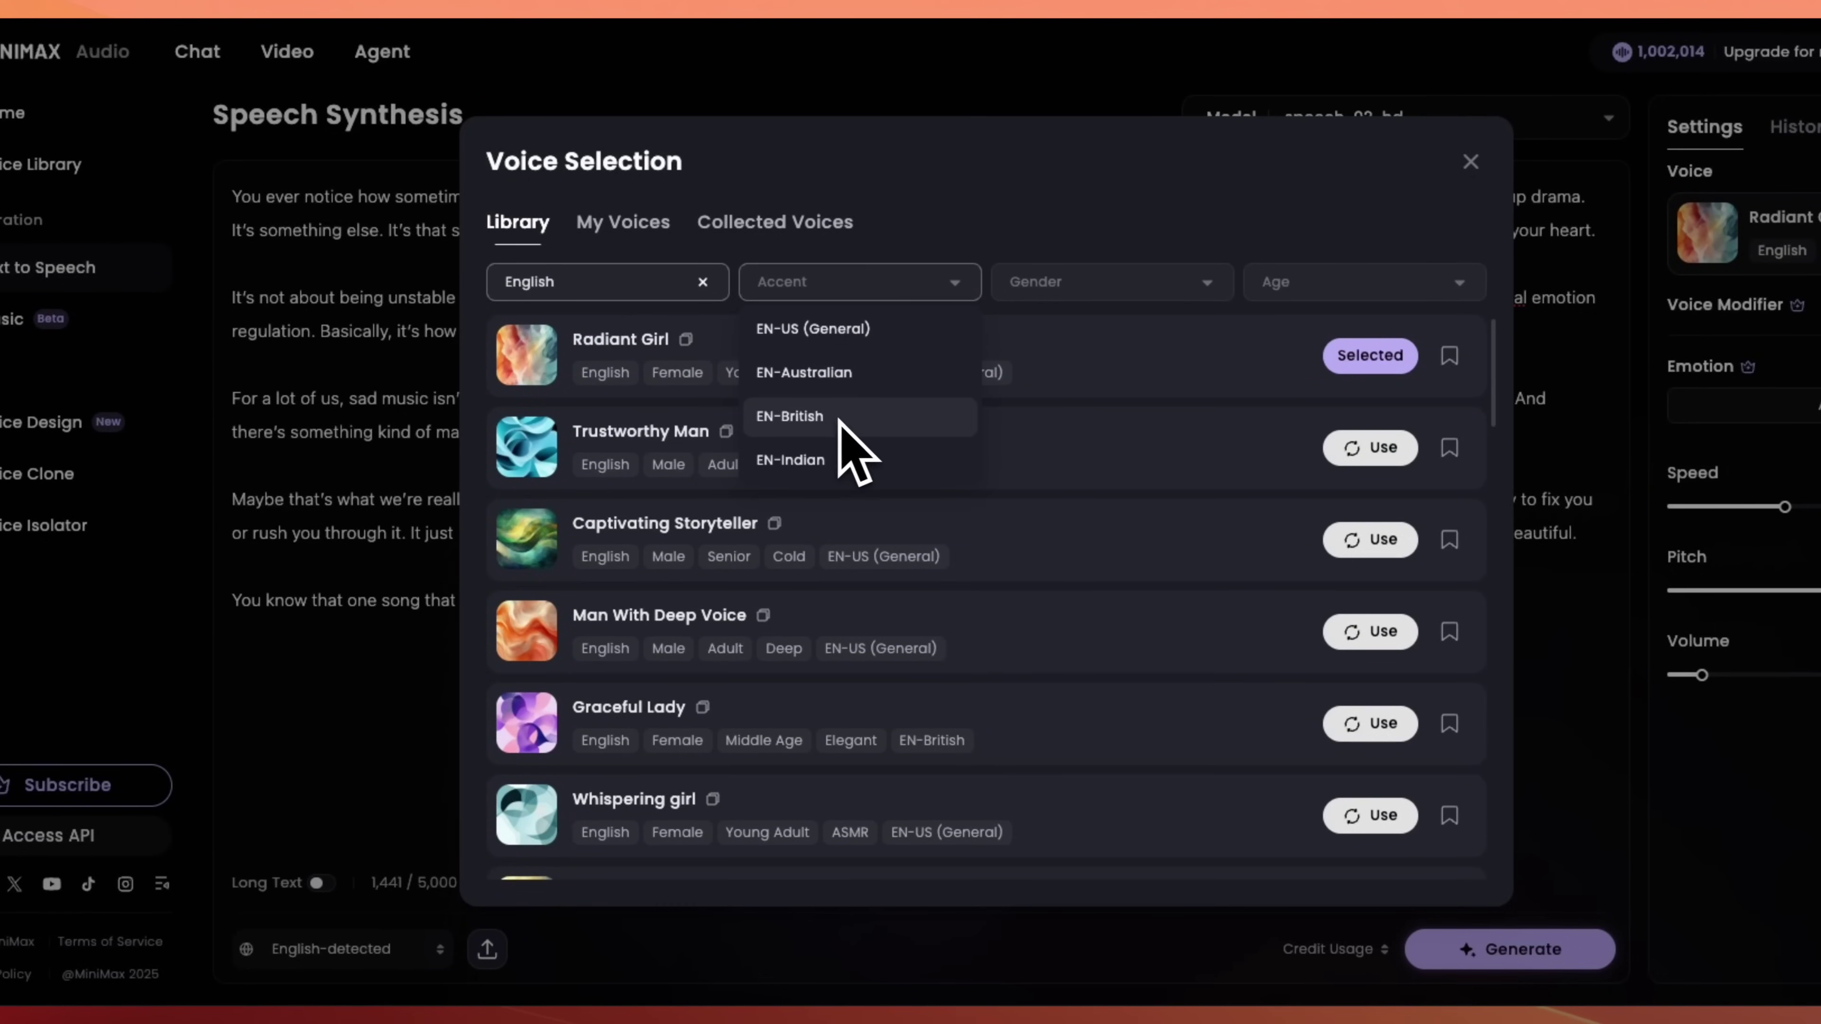
click(889, 336)
click(1022, 295)
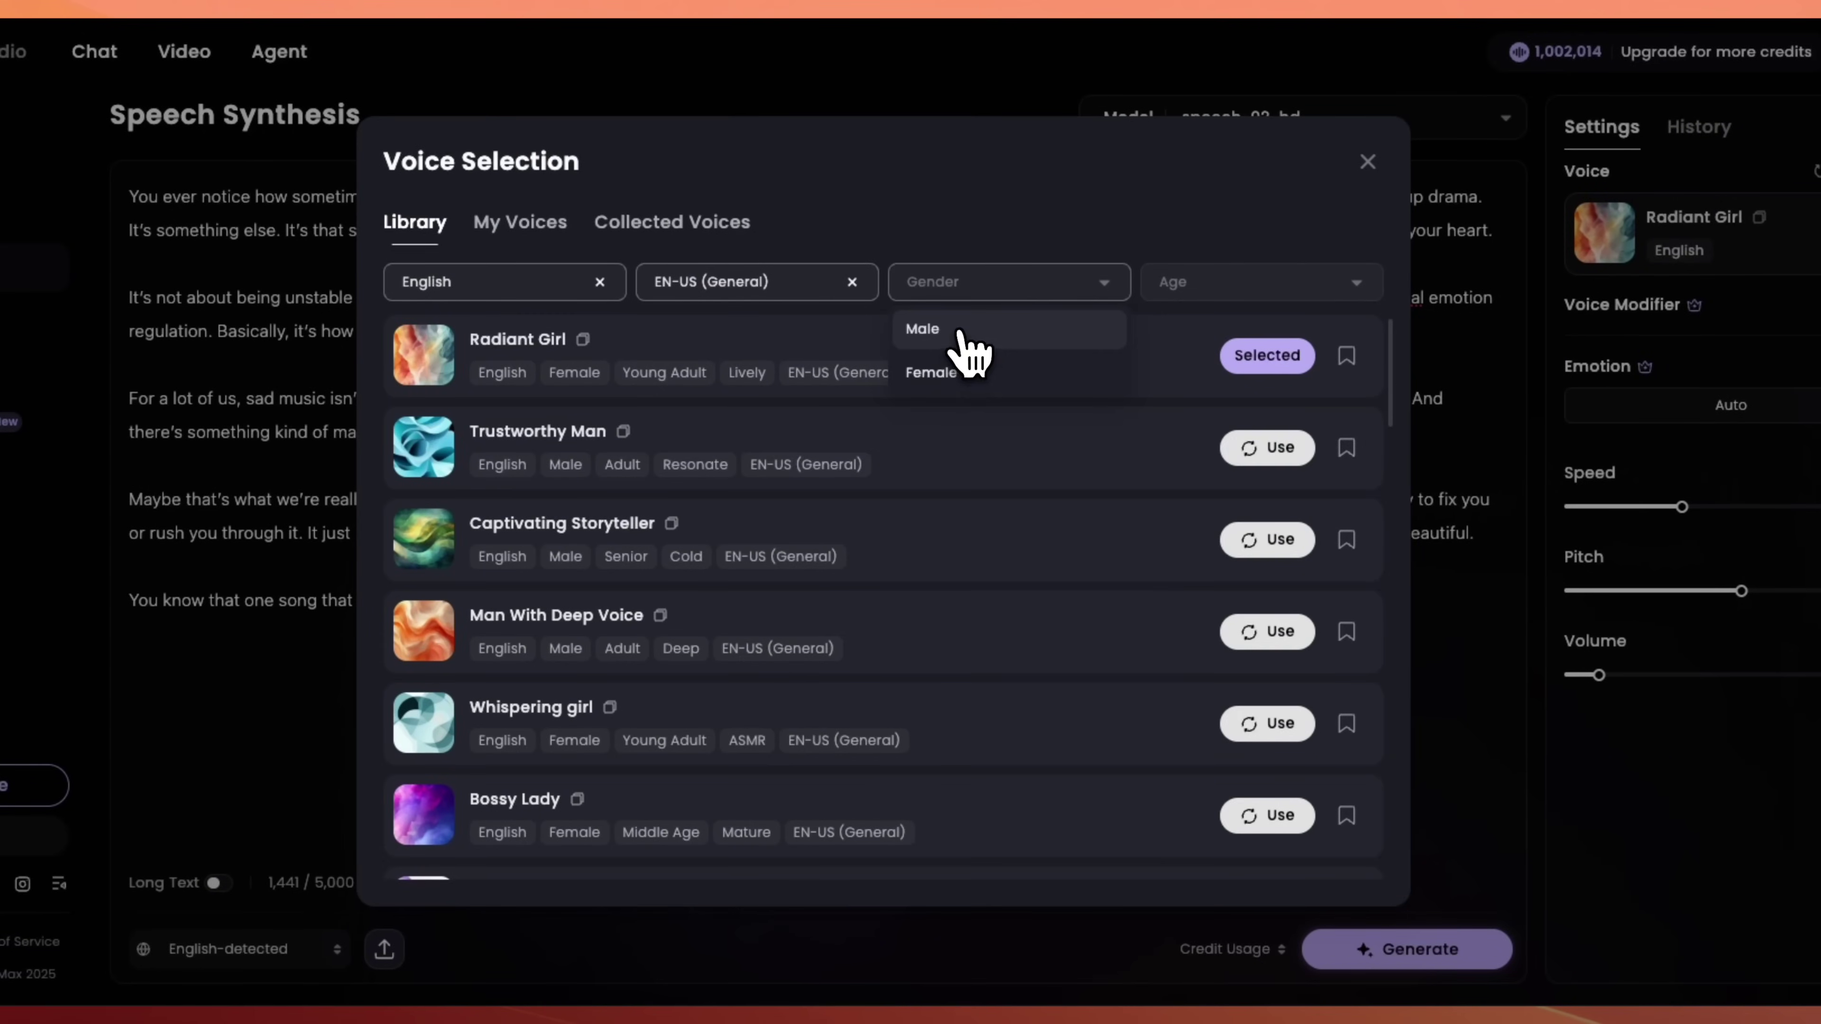
click(961, 332)
click(1341, 287)
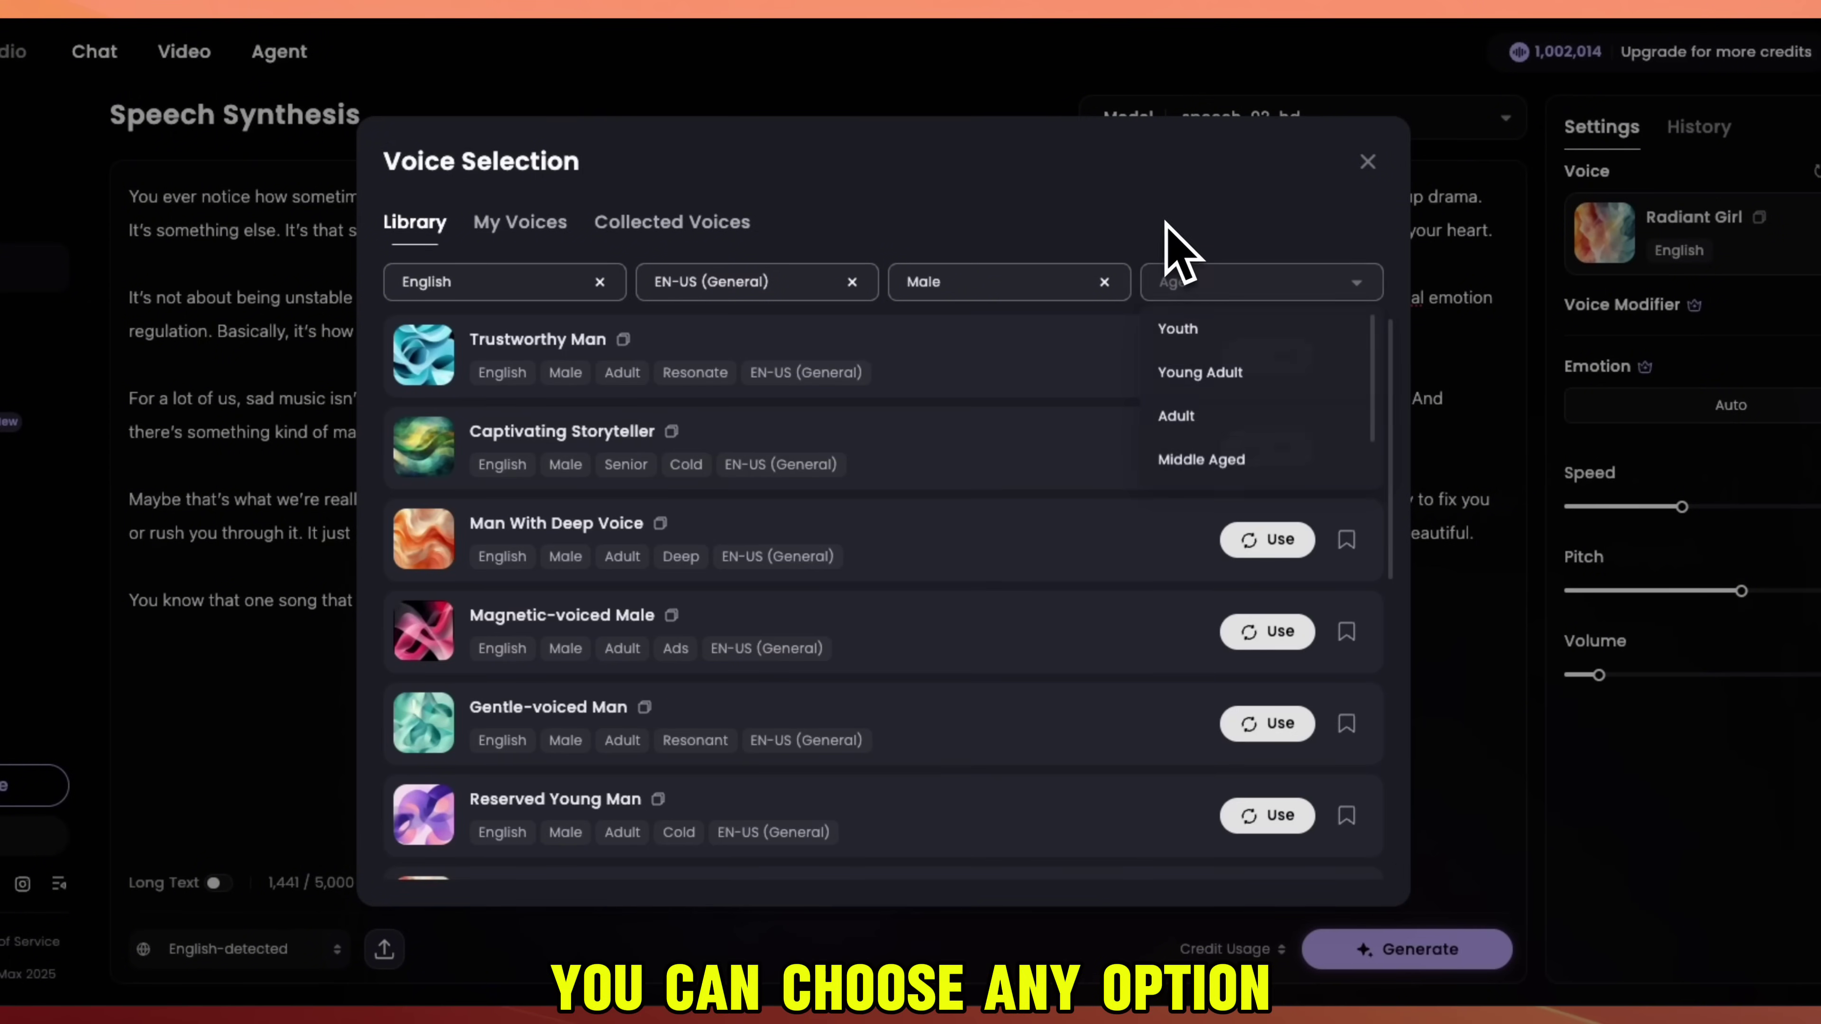
click(1203, 290)
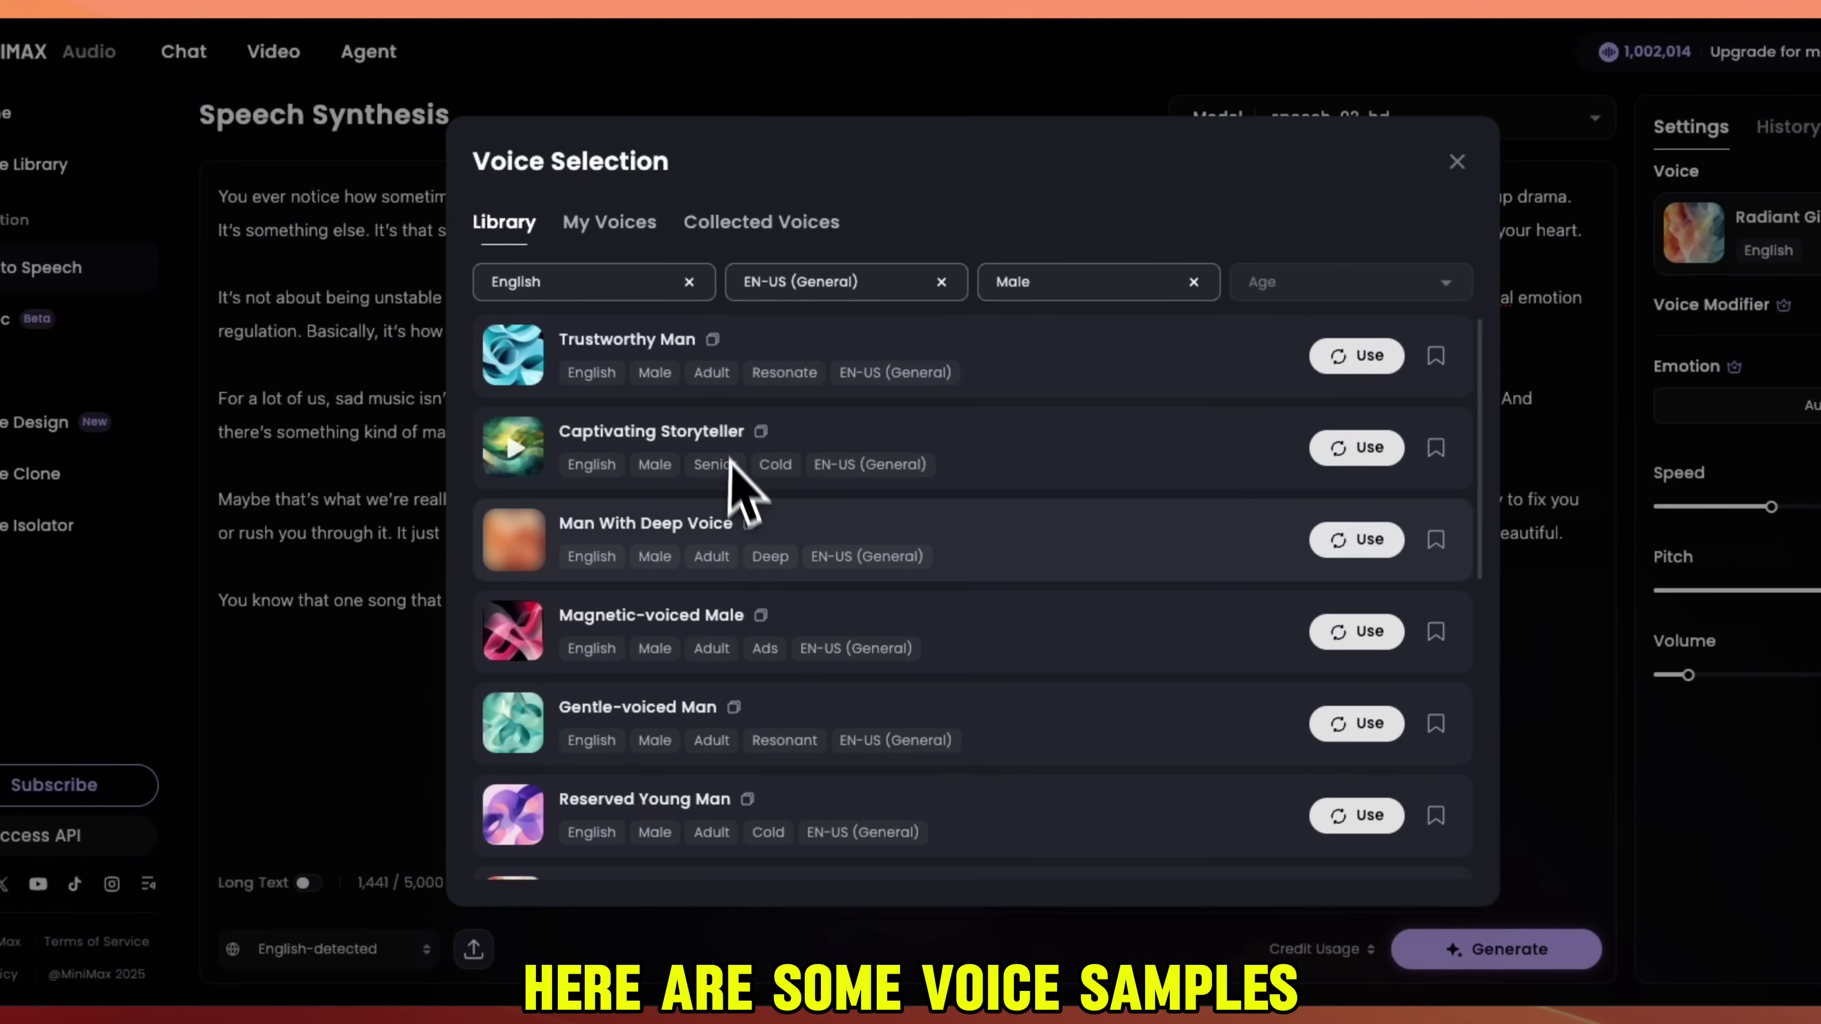
Step: Preview Insightful Speaker, Explanatory Man, Persuasive Man and Captivating Storyteller voices
click(340, 323)
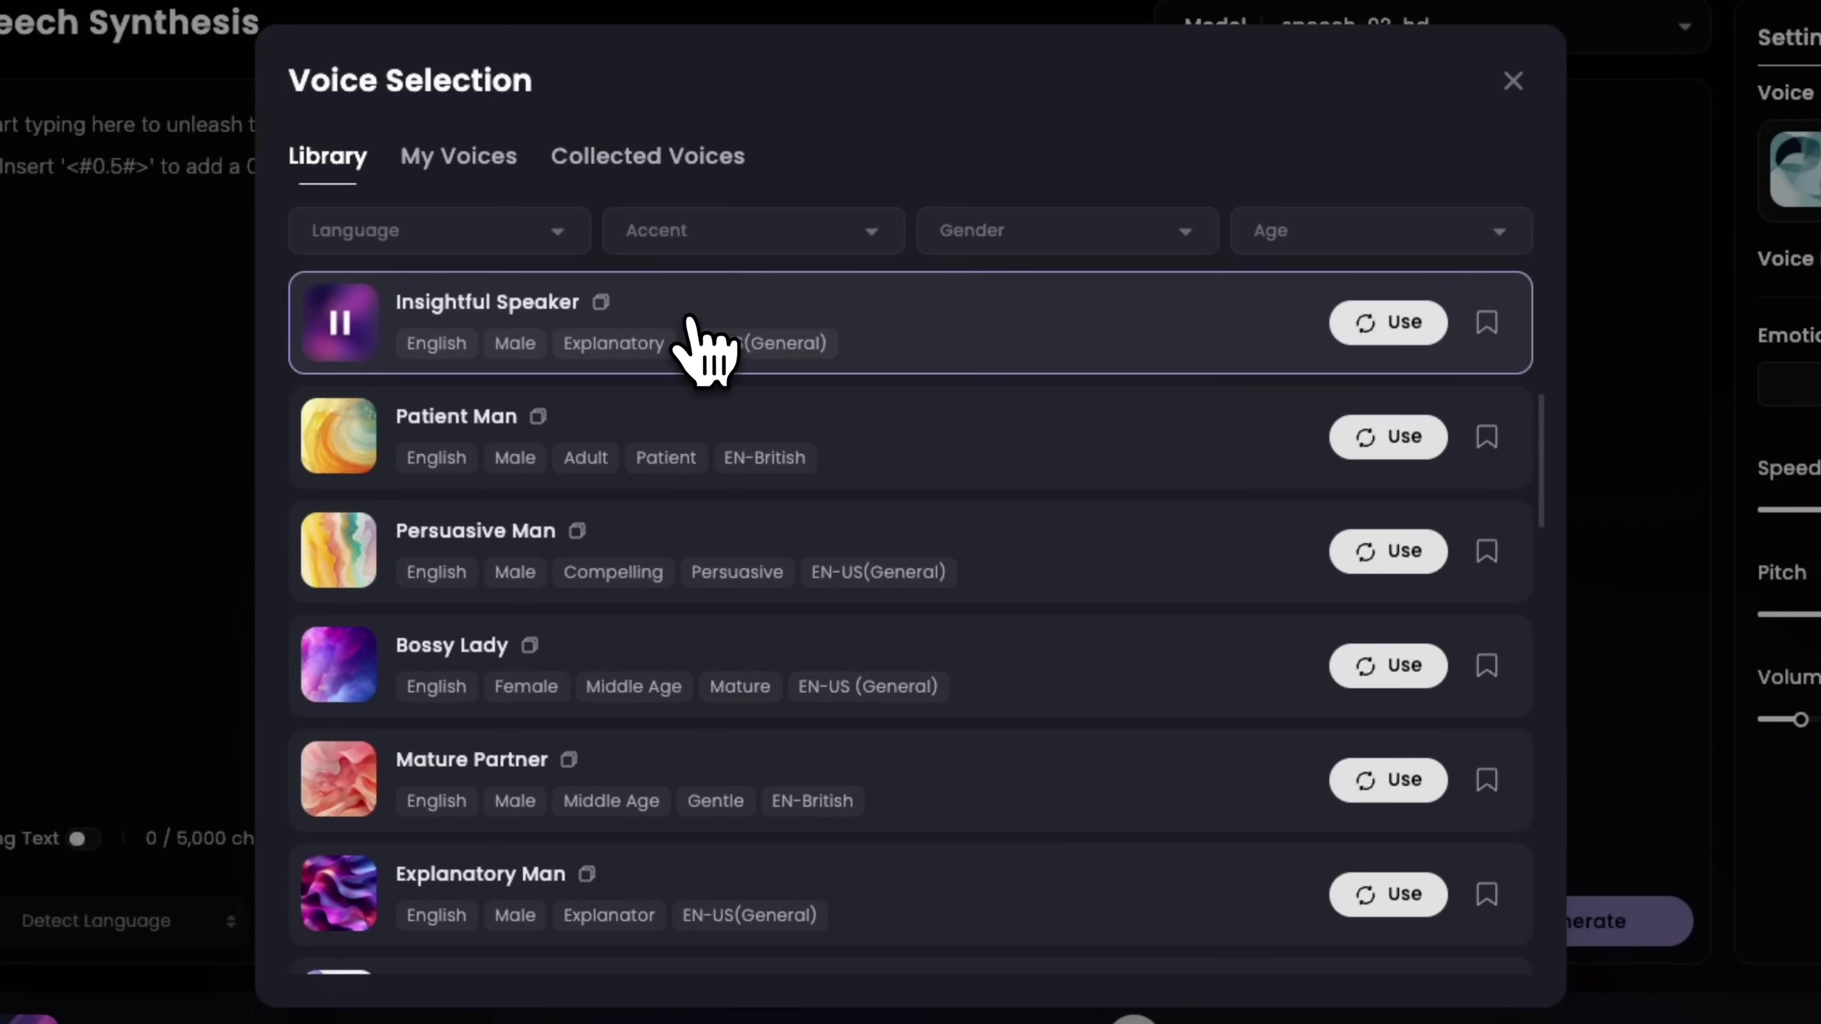
click(760, 889)
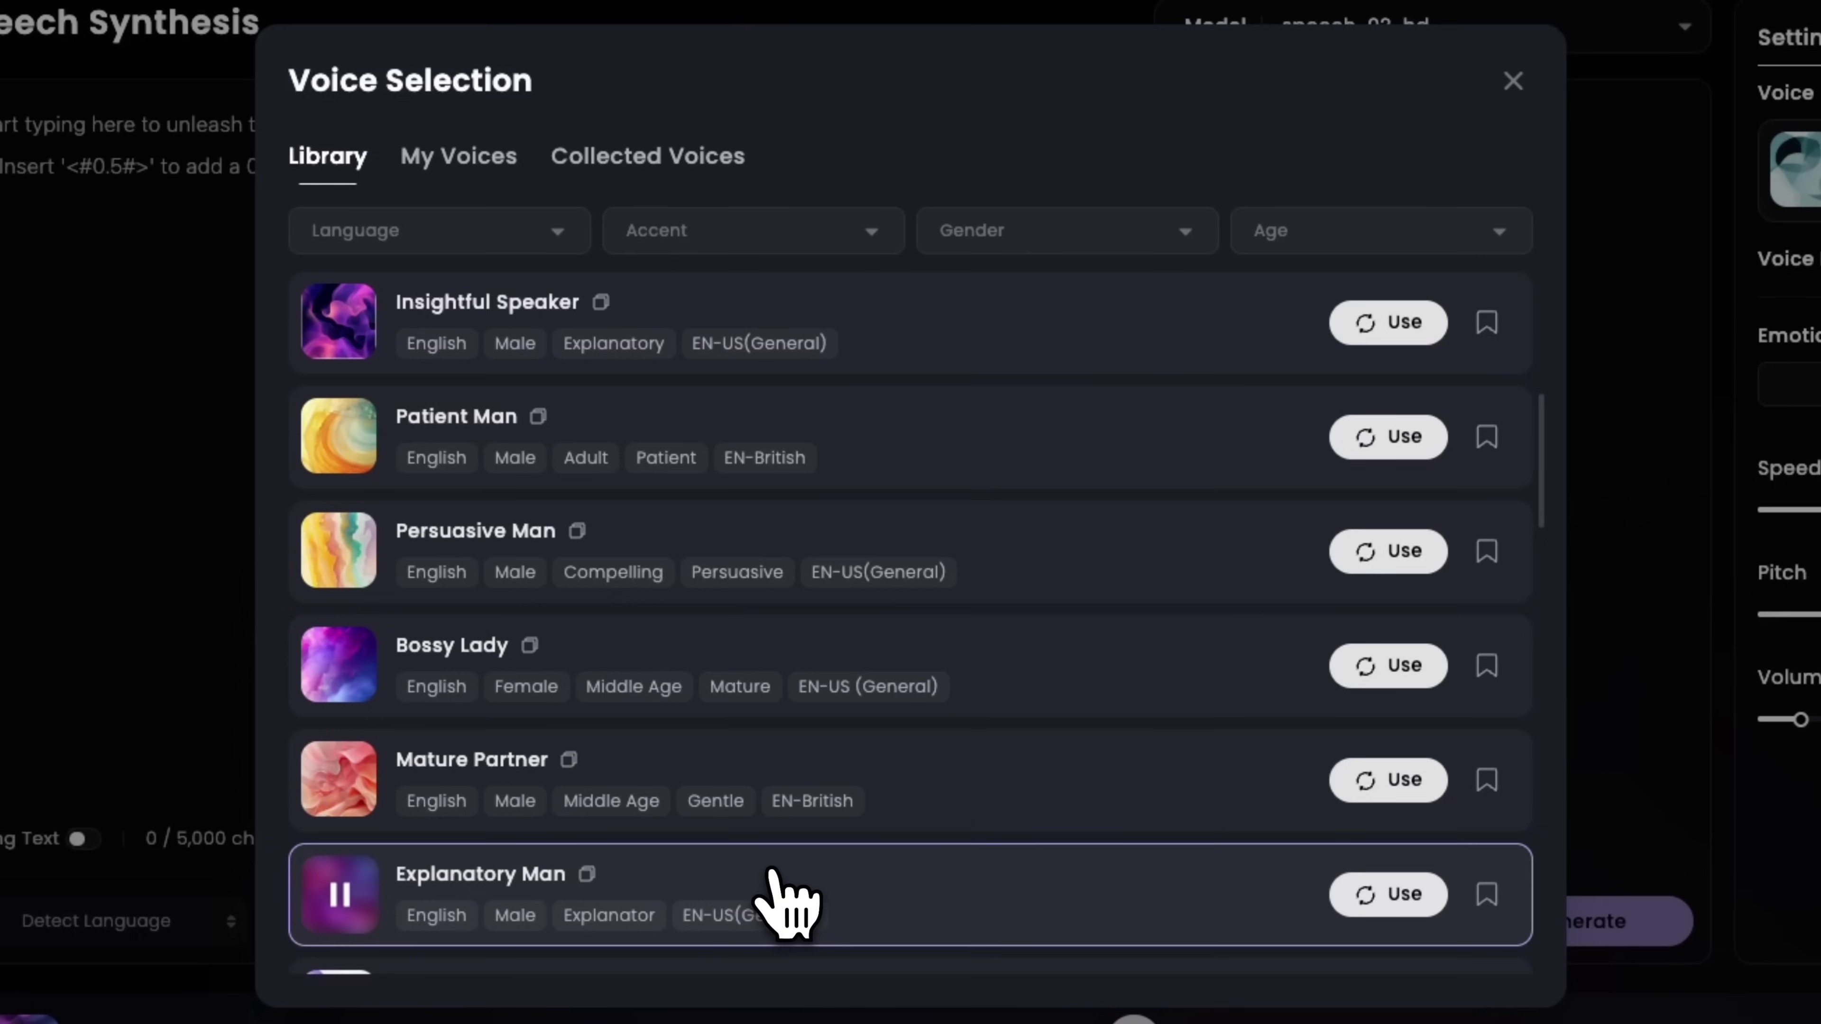
click(909, 539)
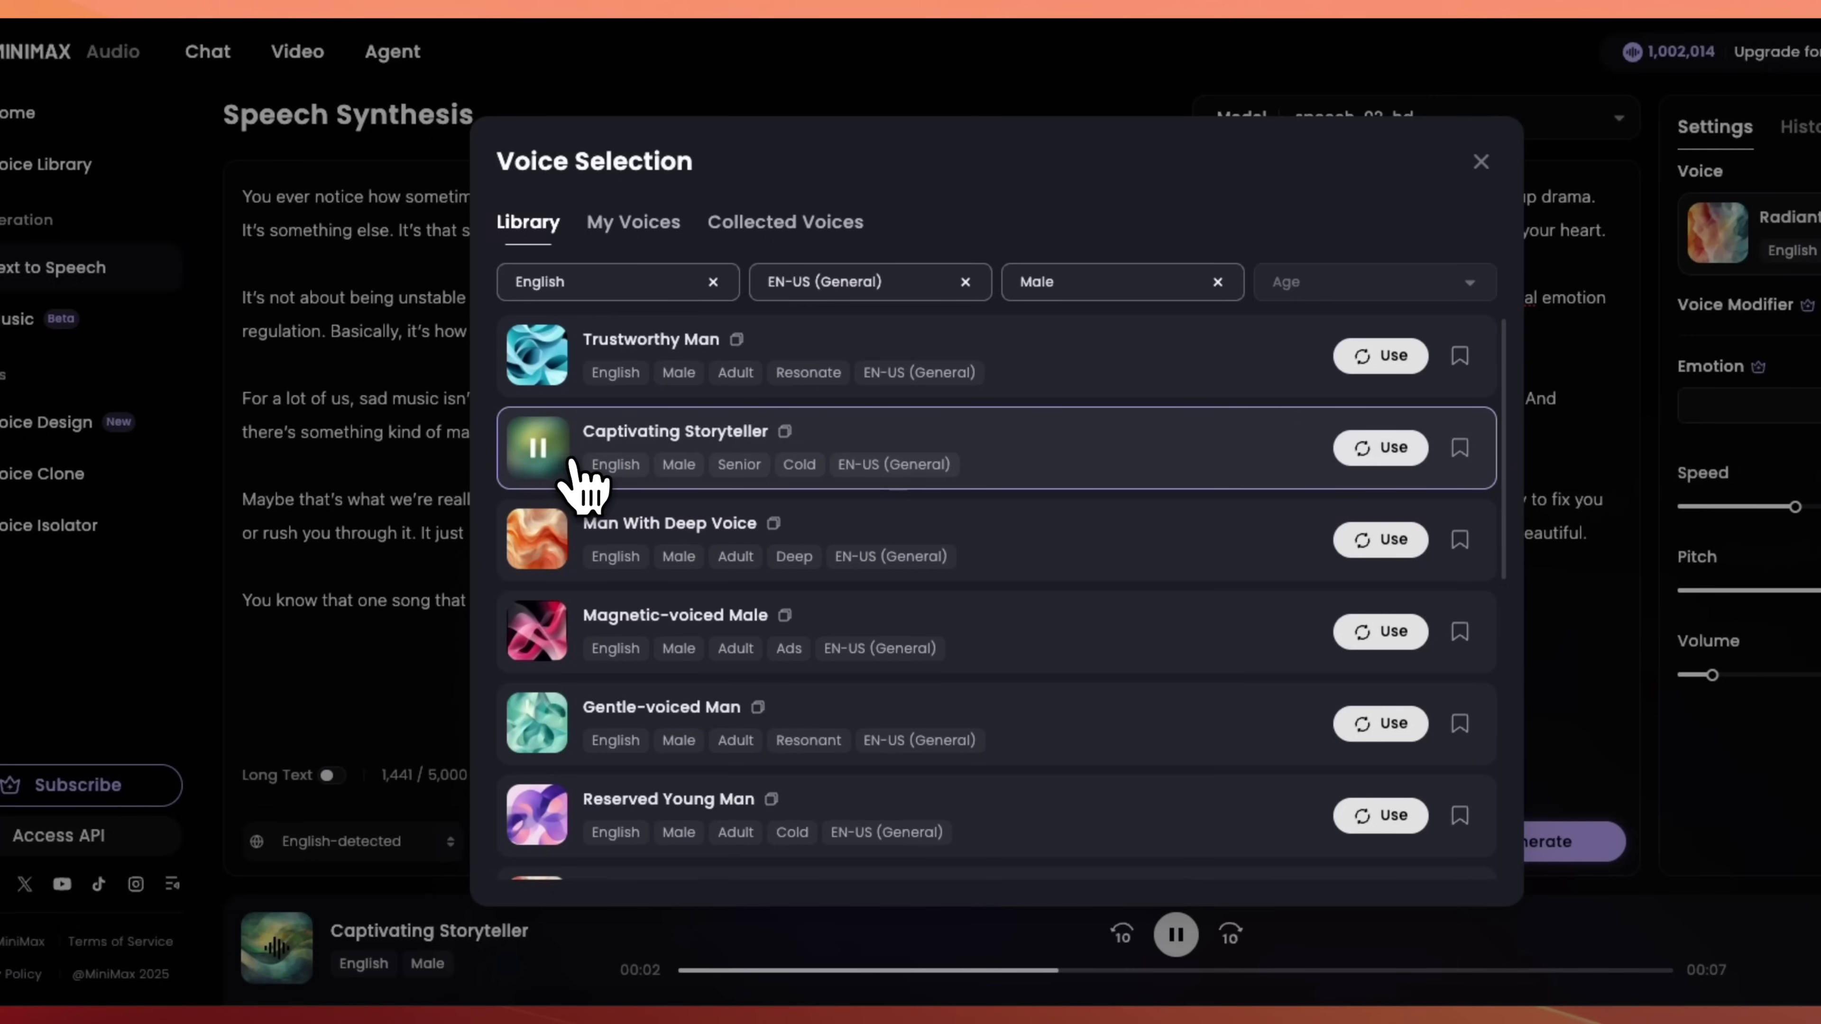
click(609, 436)
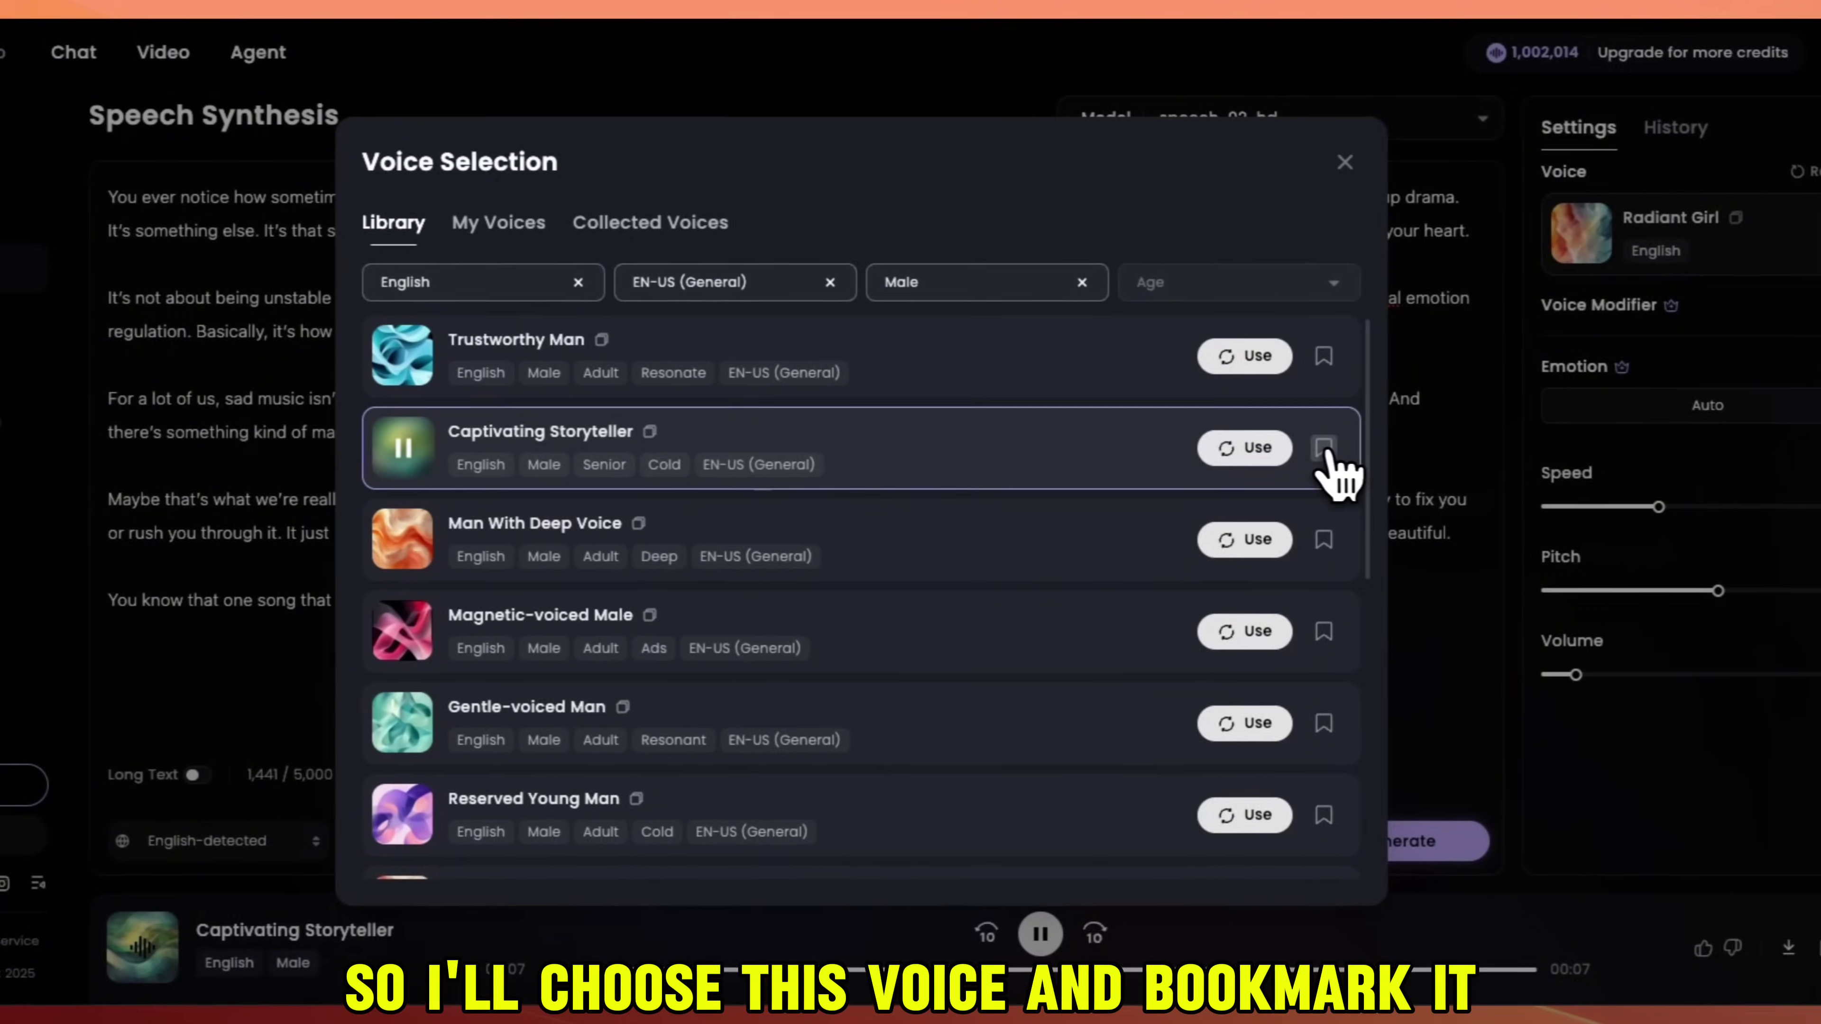
Step: Bookmark Captivating Storyteller into Collected Voices and use it as the narration voice
click(1297, 458)
click(733, 269)
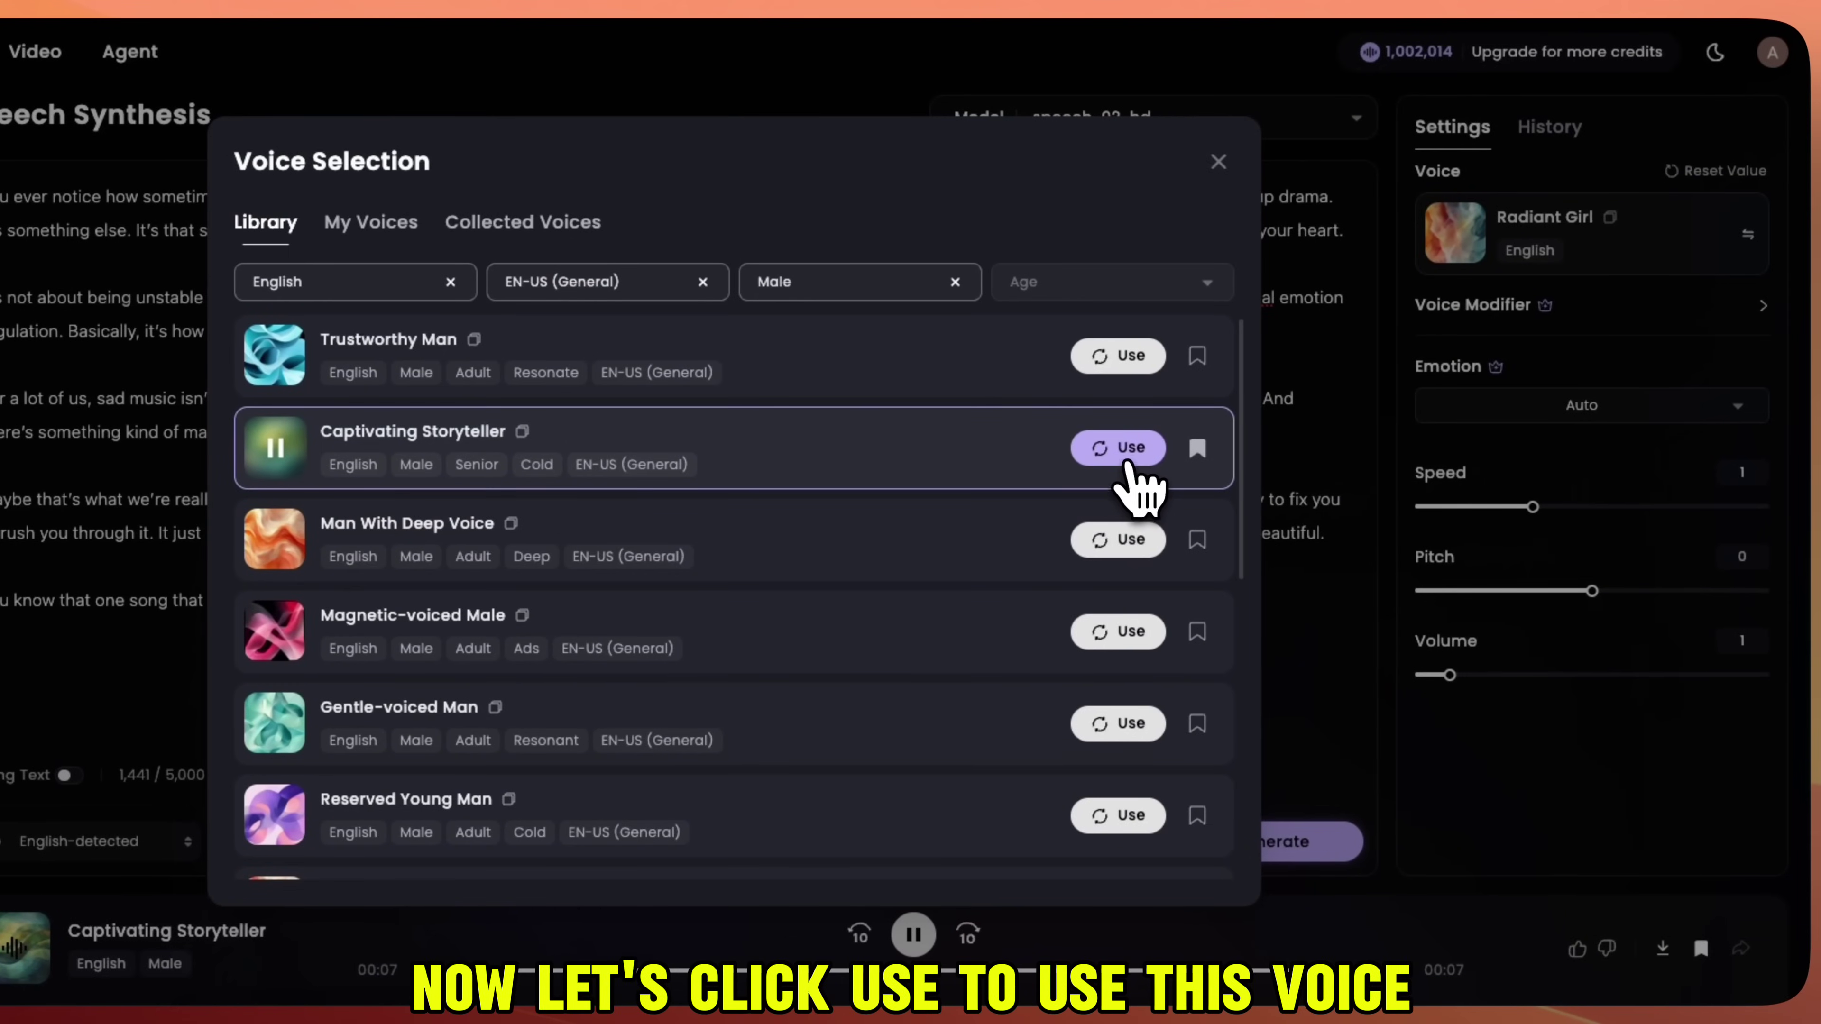
click(1122, 452)
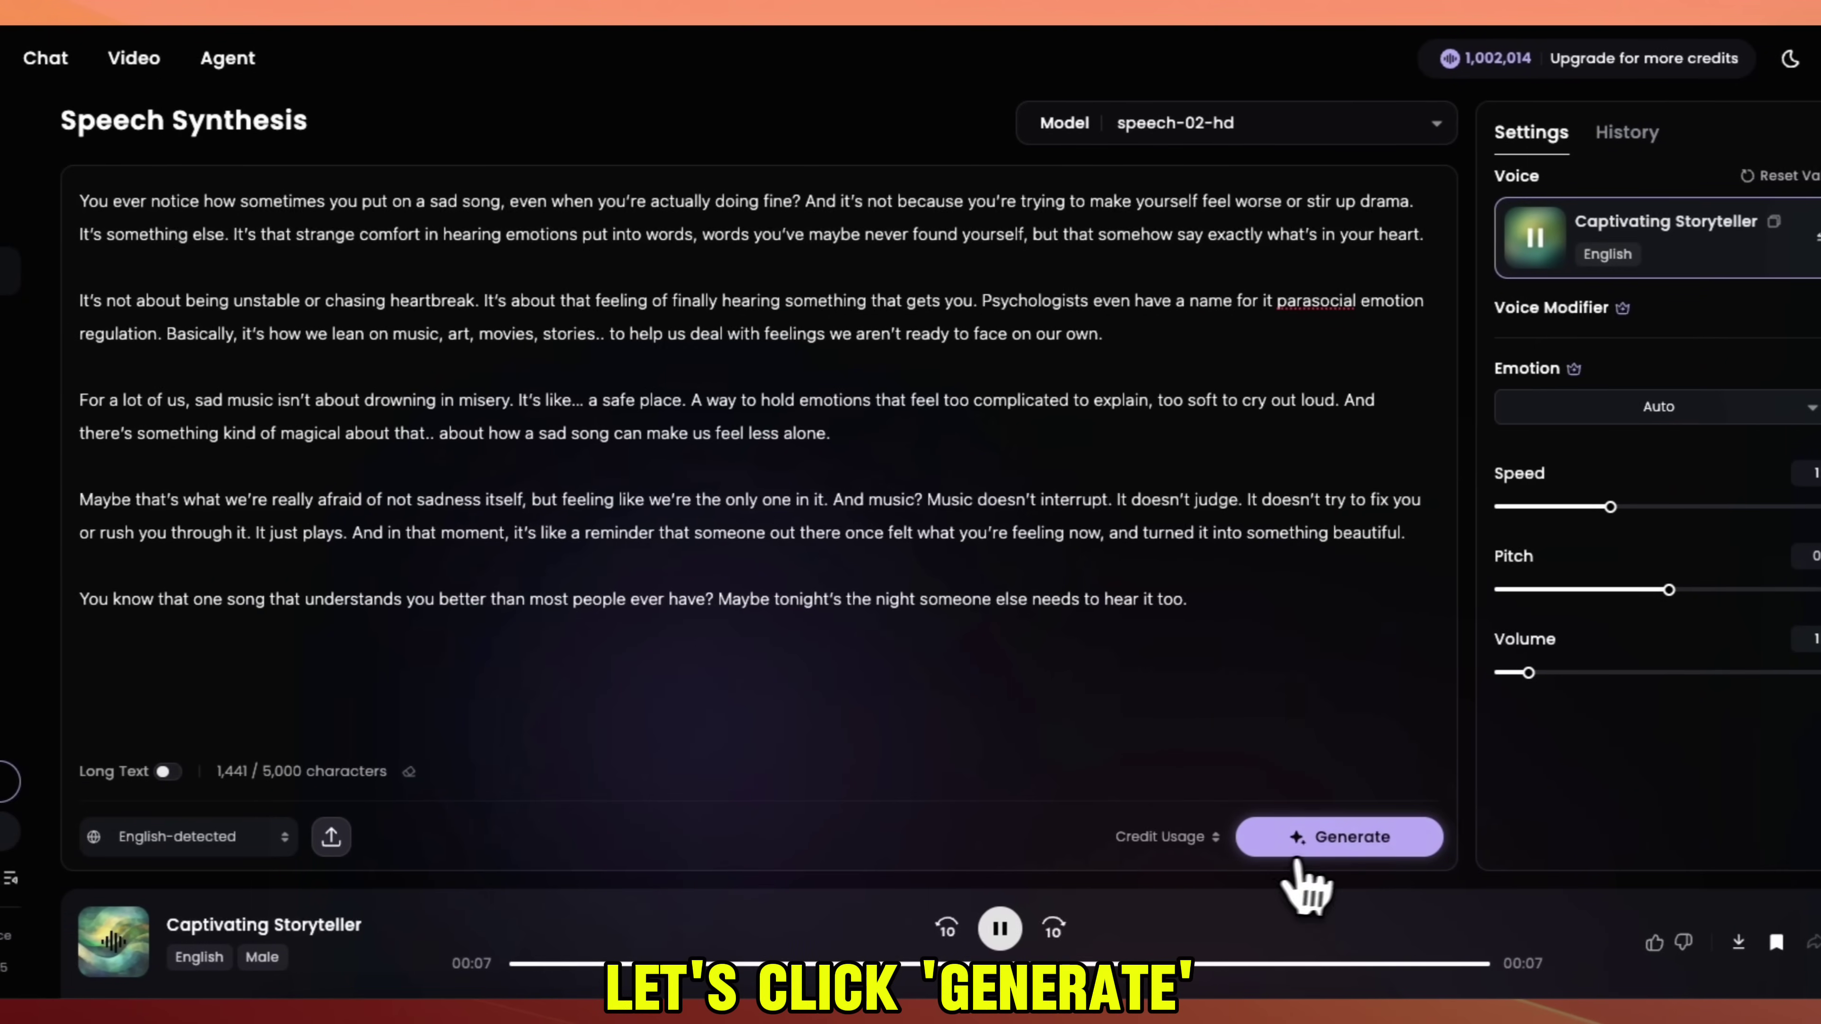
Step: Generate the 1:29 Captivating Storyteller narration, play it back and download it
click(1332, 850)
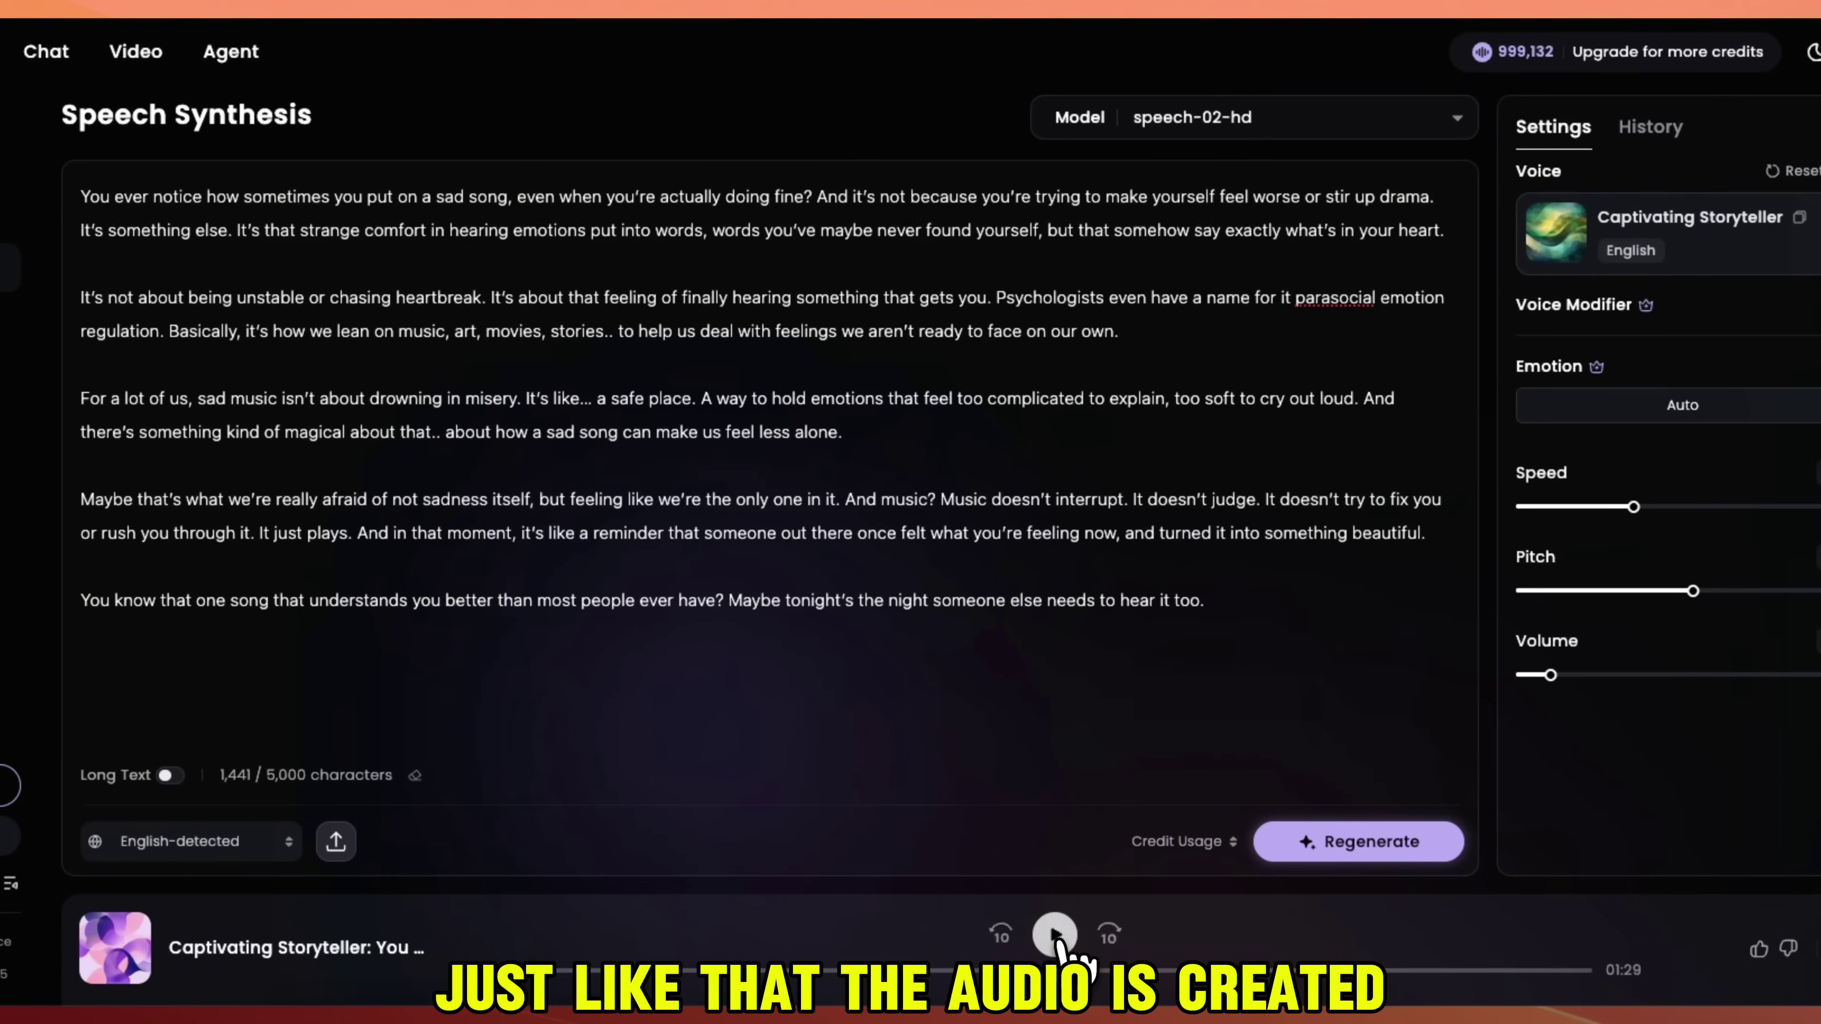
click(1055, 935)
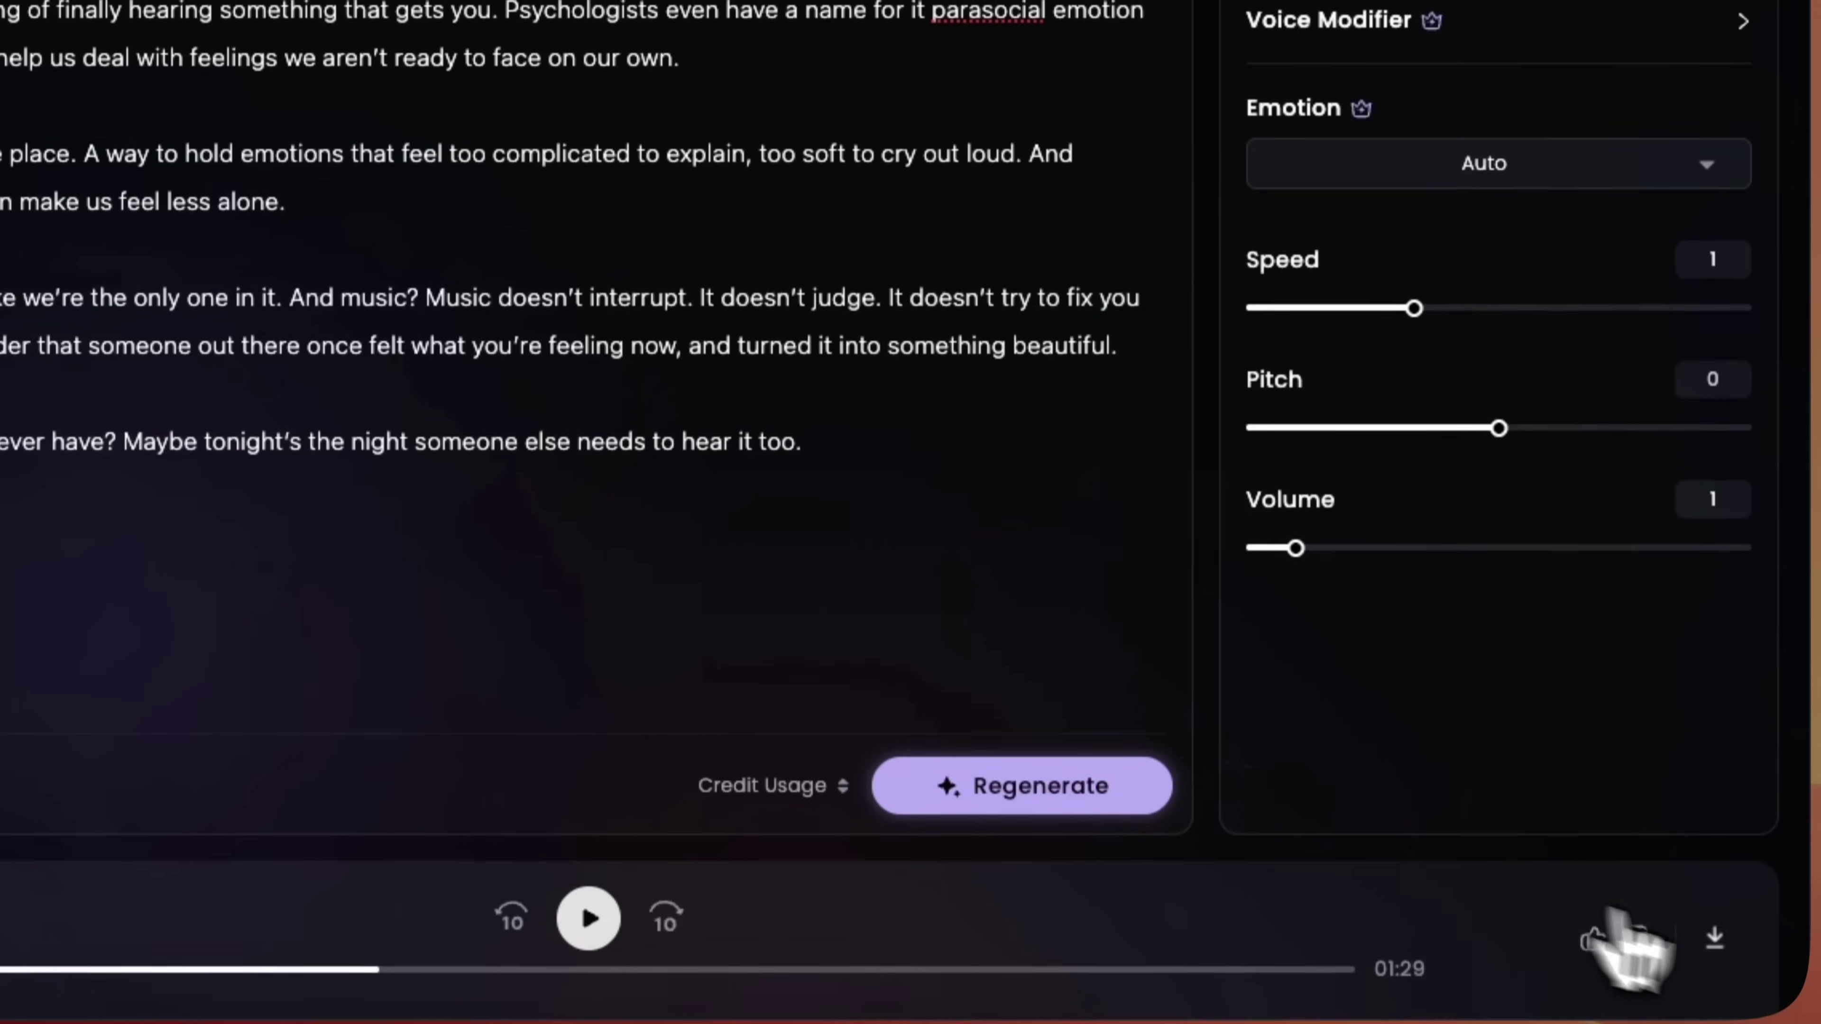
click(1719, 941)
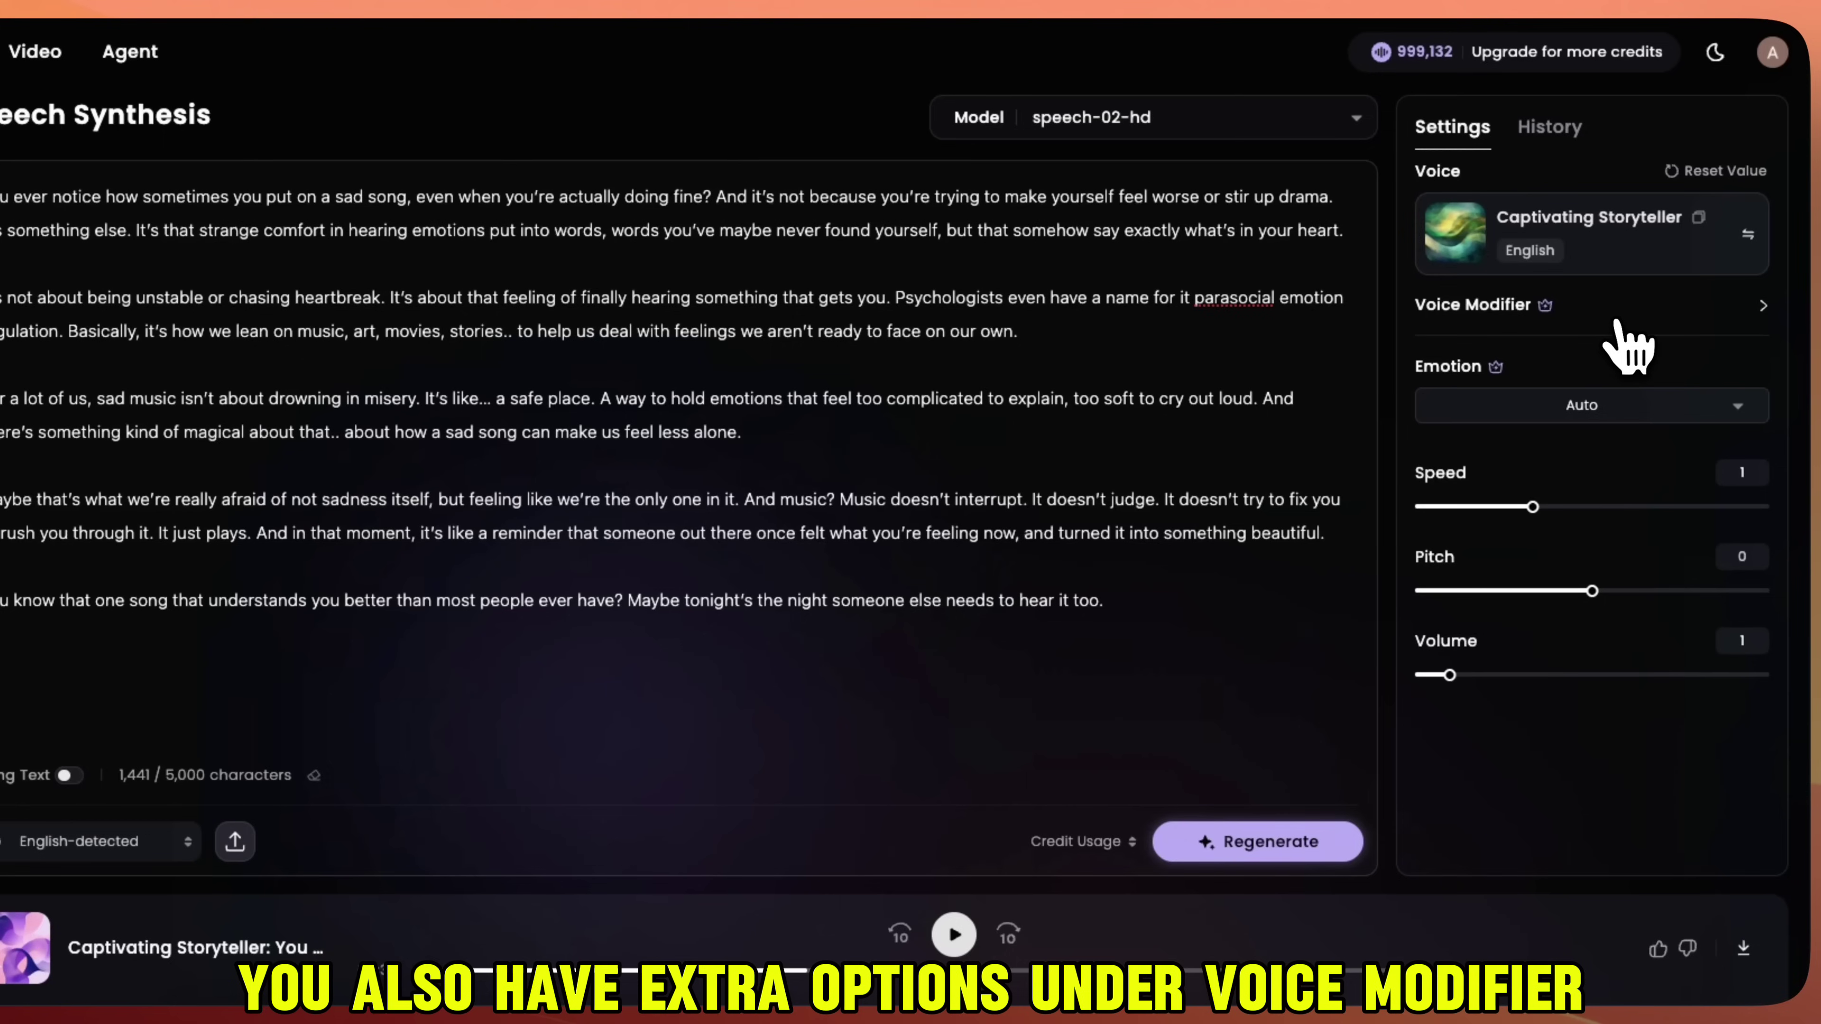
Step: Test the Voice Modifier tone sliders, return them near centre, and enable Spacious Echo
click(1619, 323)
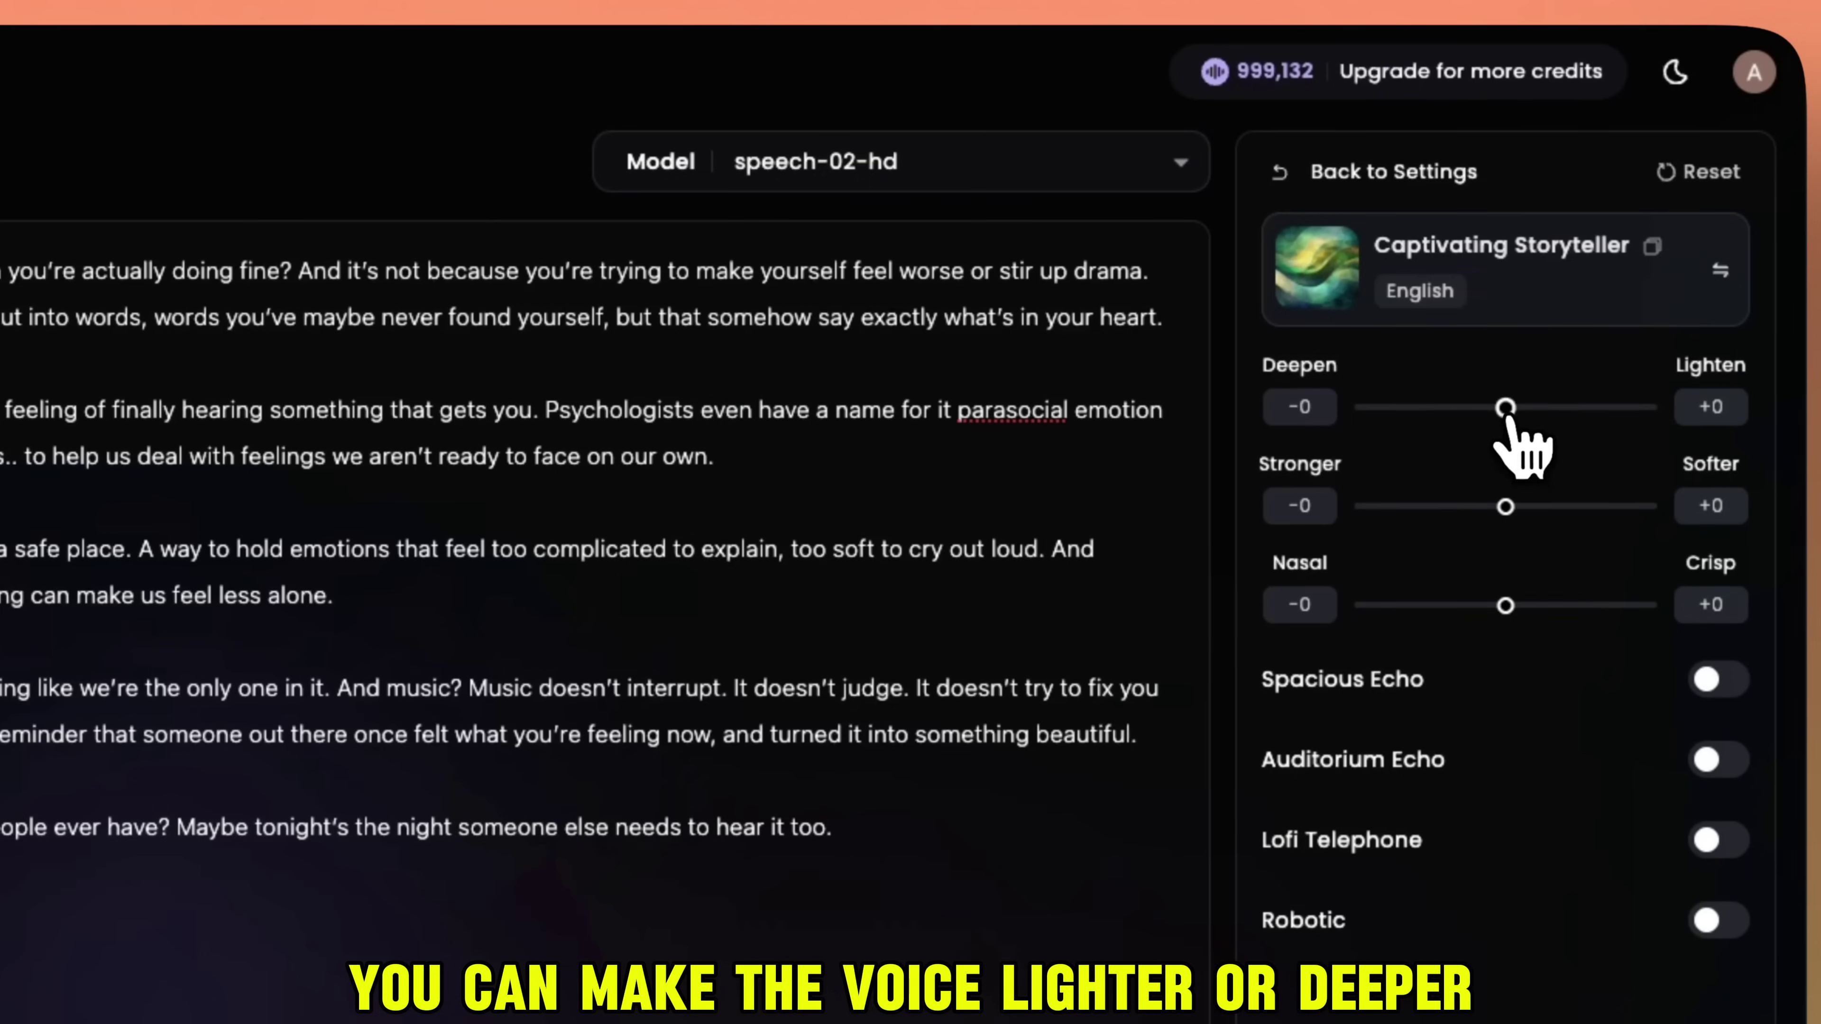
drag(1591, 295, 1635, 295)
drag(1435, 426, 1502, 423)
drag(1506, 508, 1549, 510)
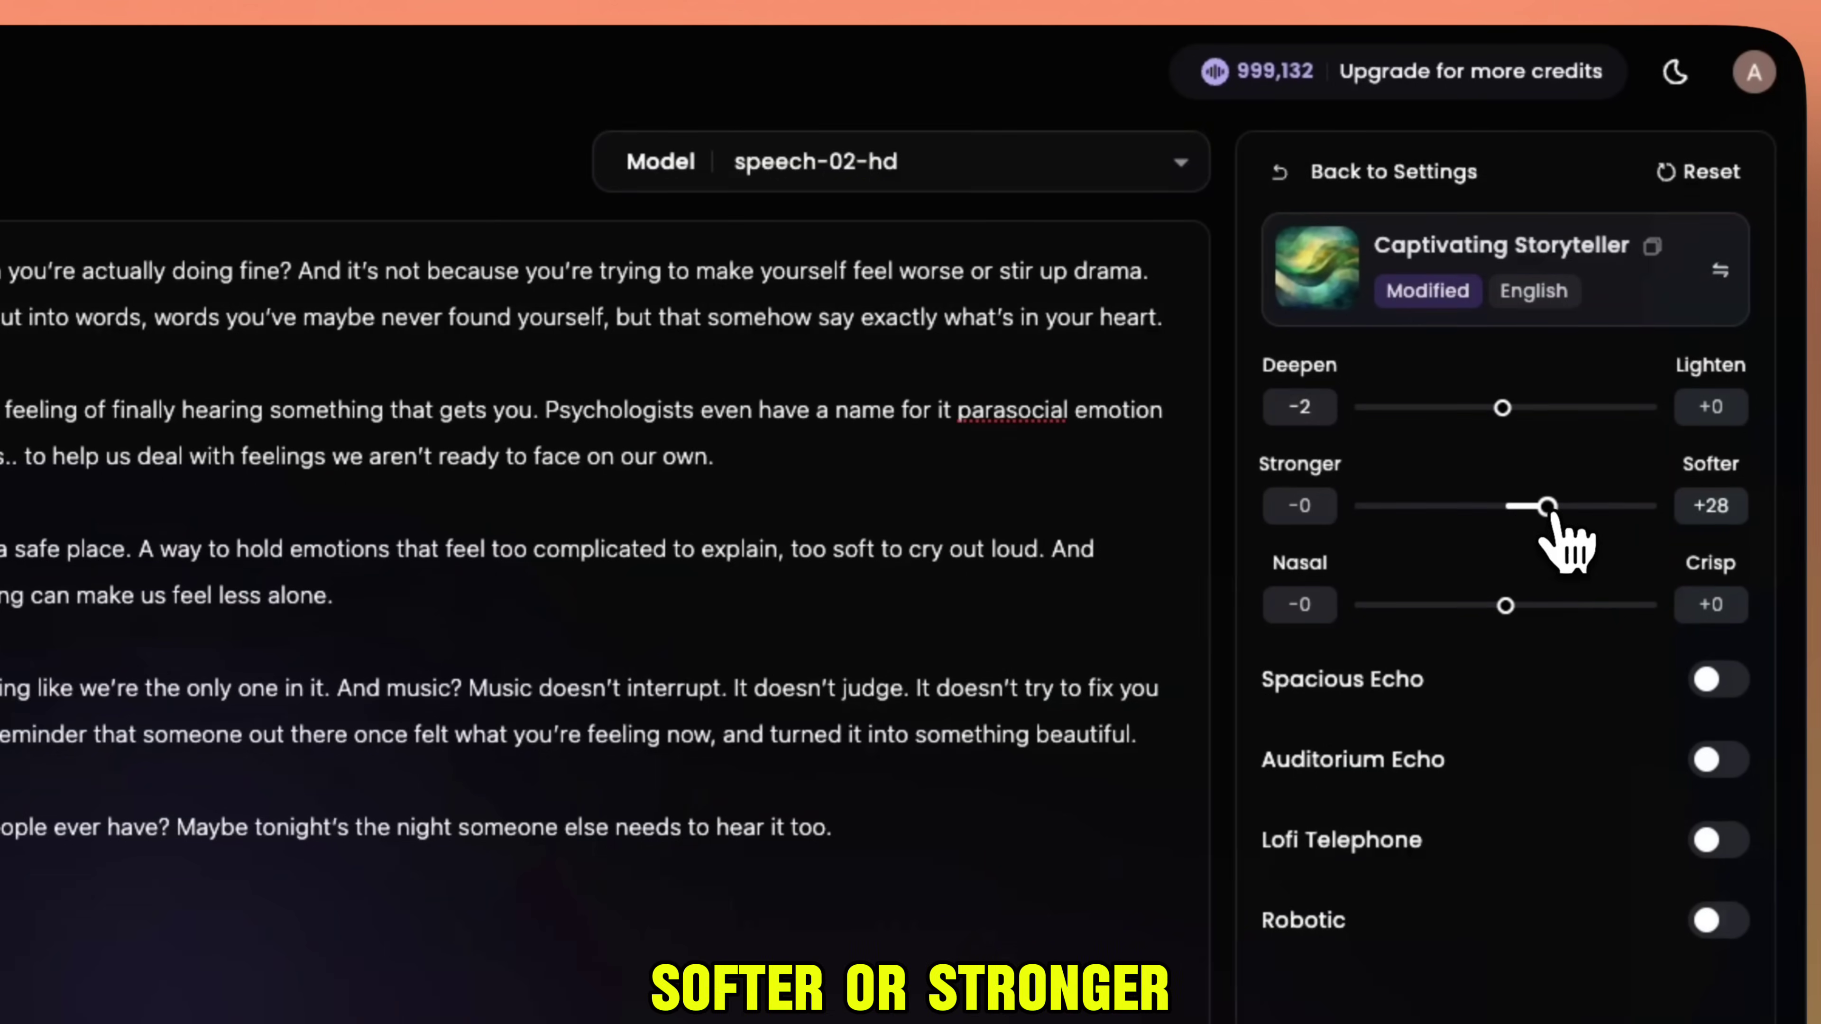
drag(1430, 507, 1498, 506)
mouse_move(1505, 604)
mouse_down()
mouse_move(1528, 604)
mouse_move(1501, 605)
mouse_up()
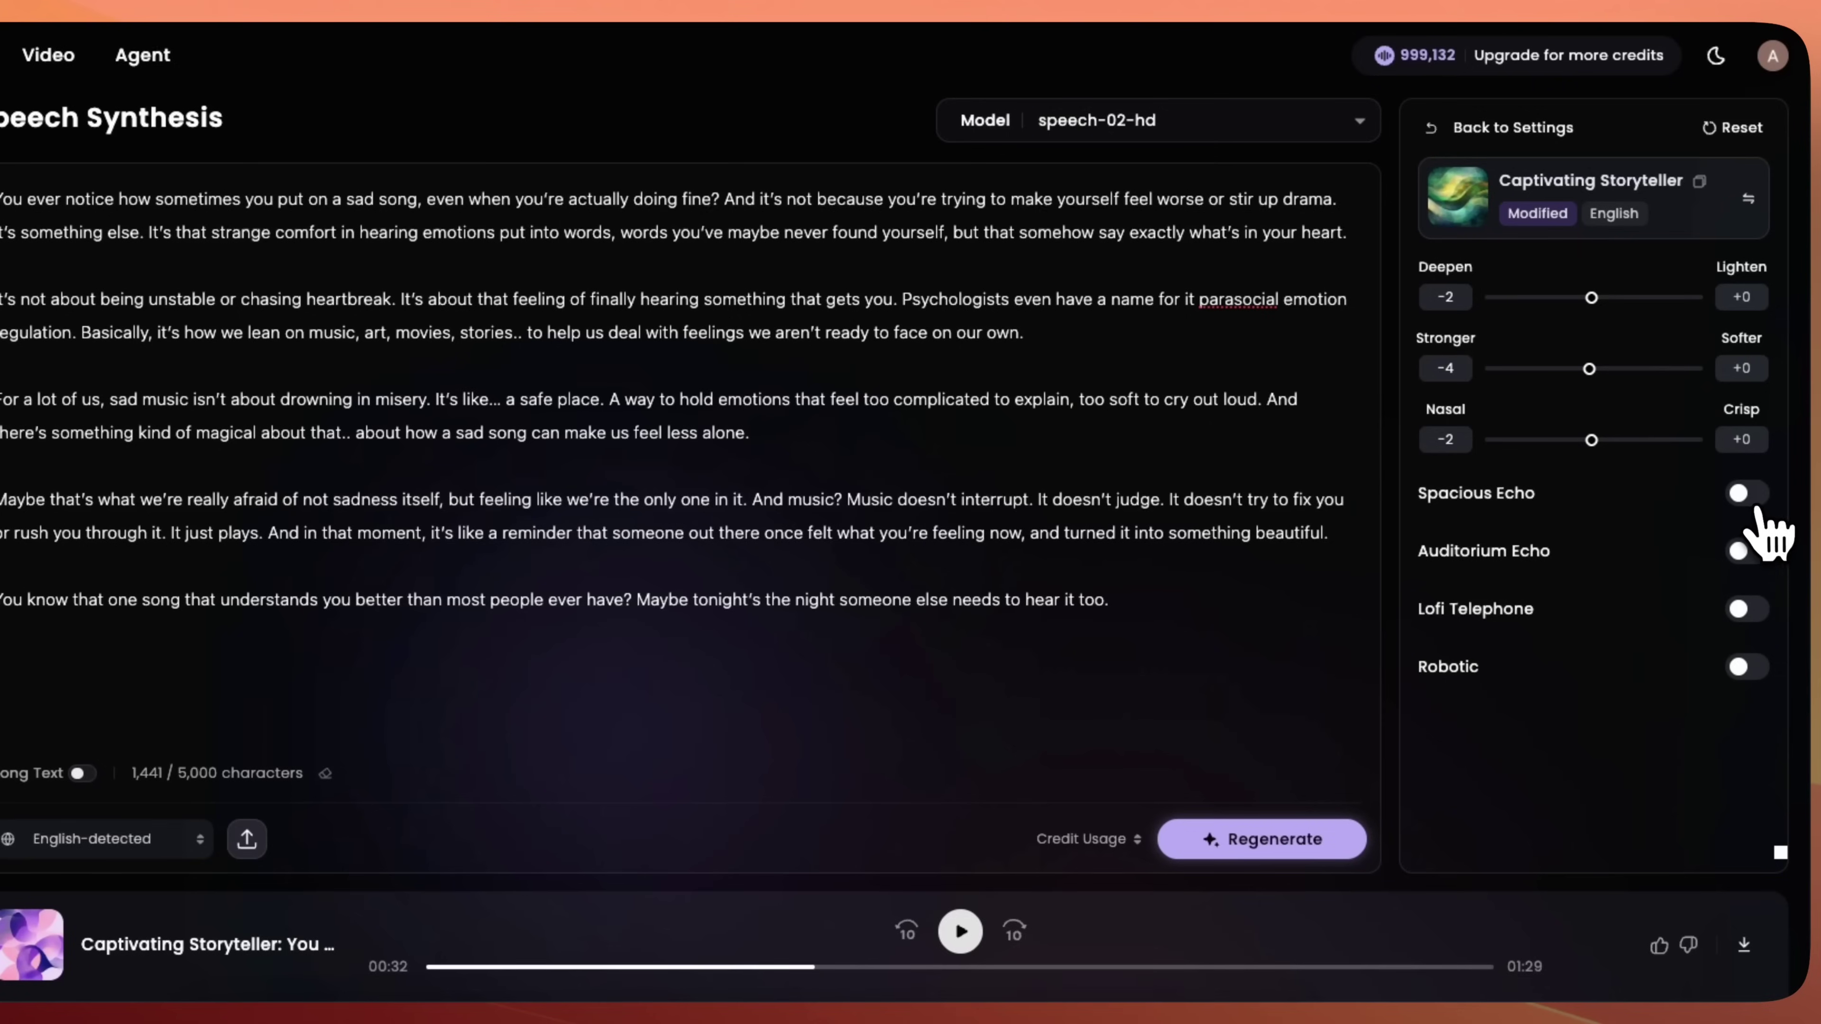
click(1745, 494)
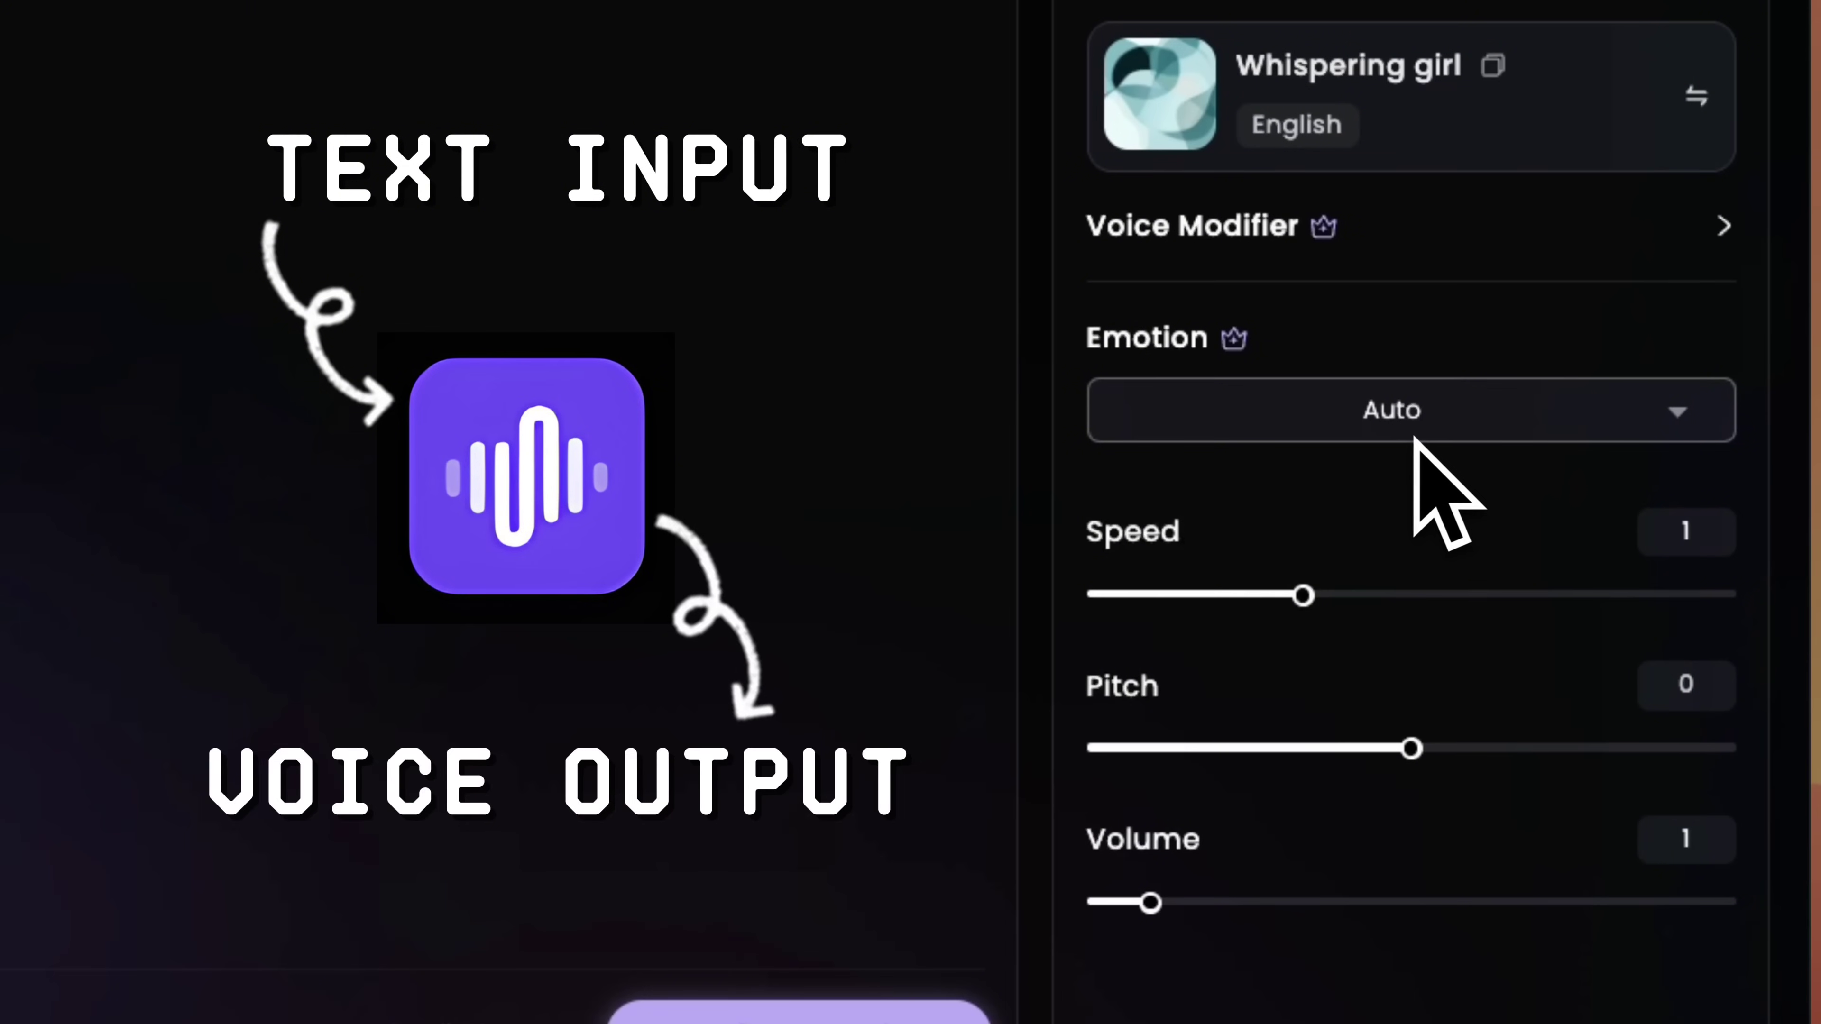
click(1475, 438)
drag(1731, 520, 1723, 589)
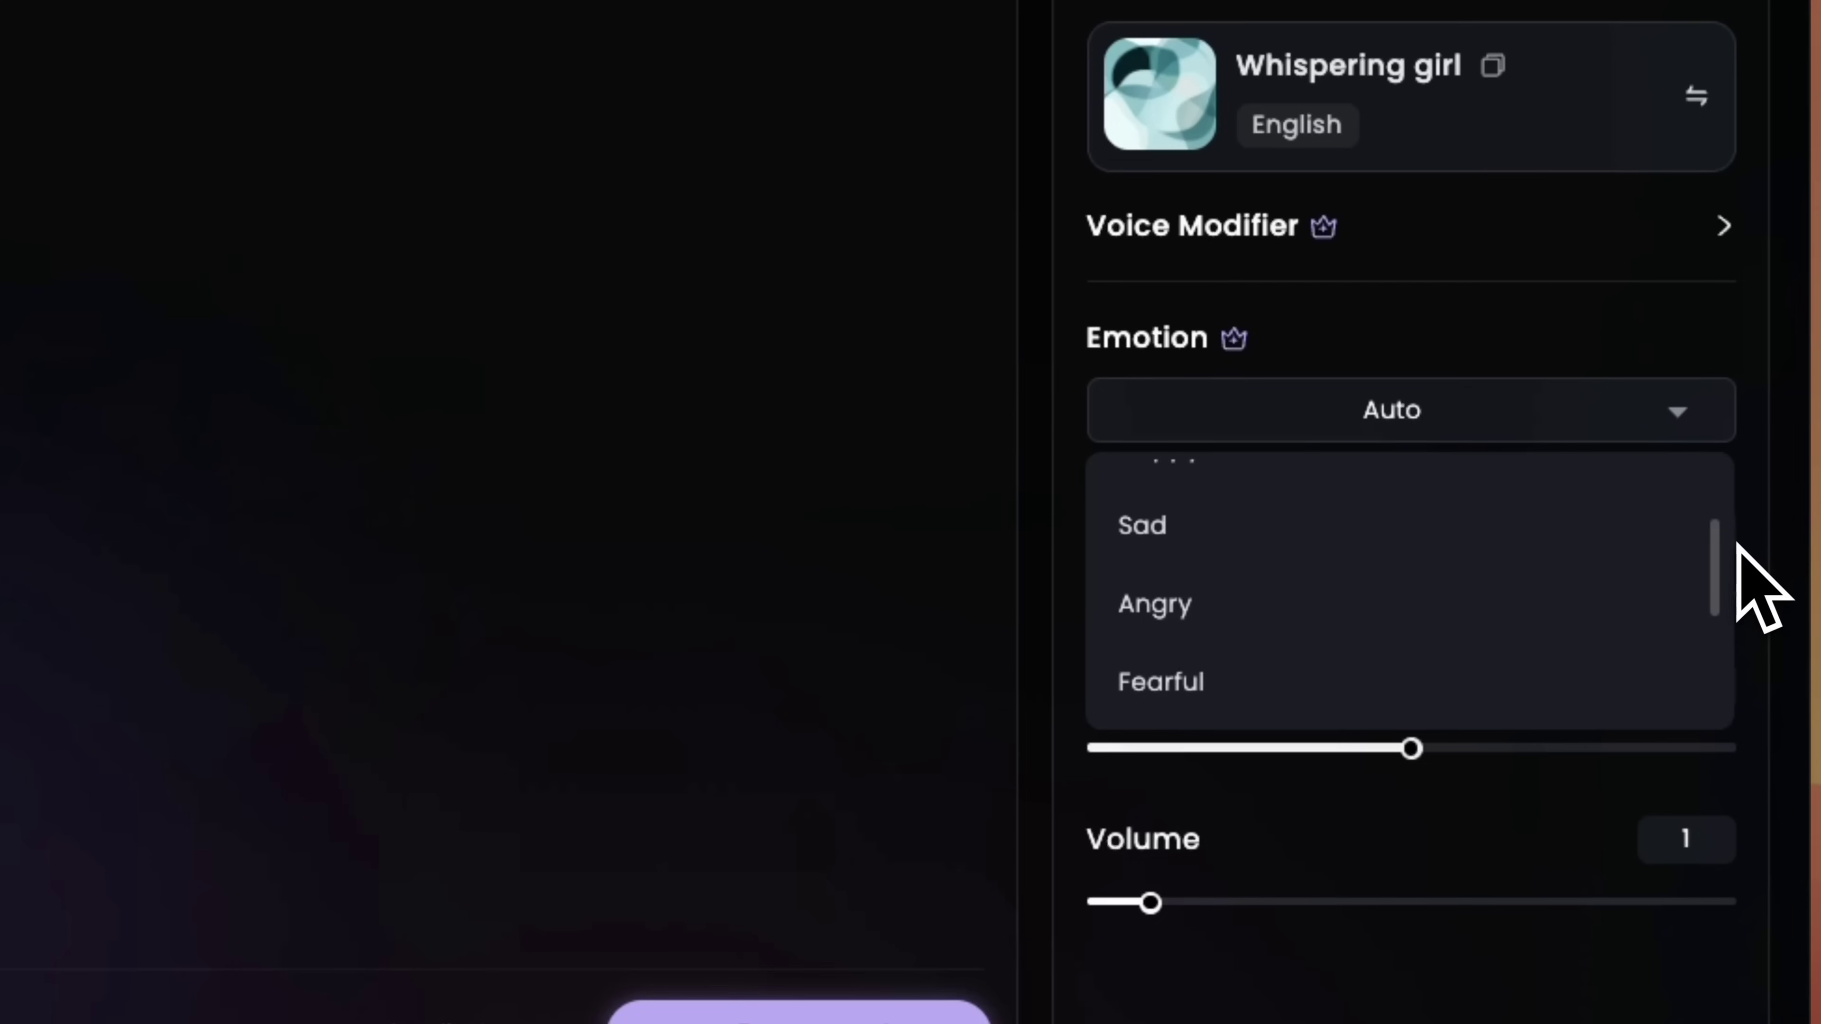
scroll(1735, 573, down, 1)
scroll(1727, 574, down, 1)
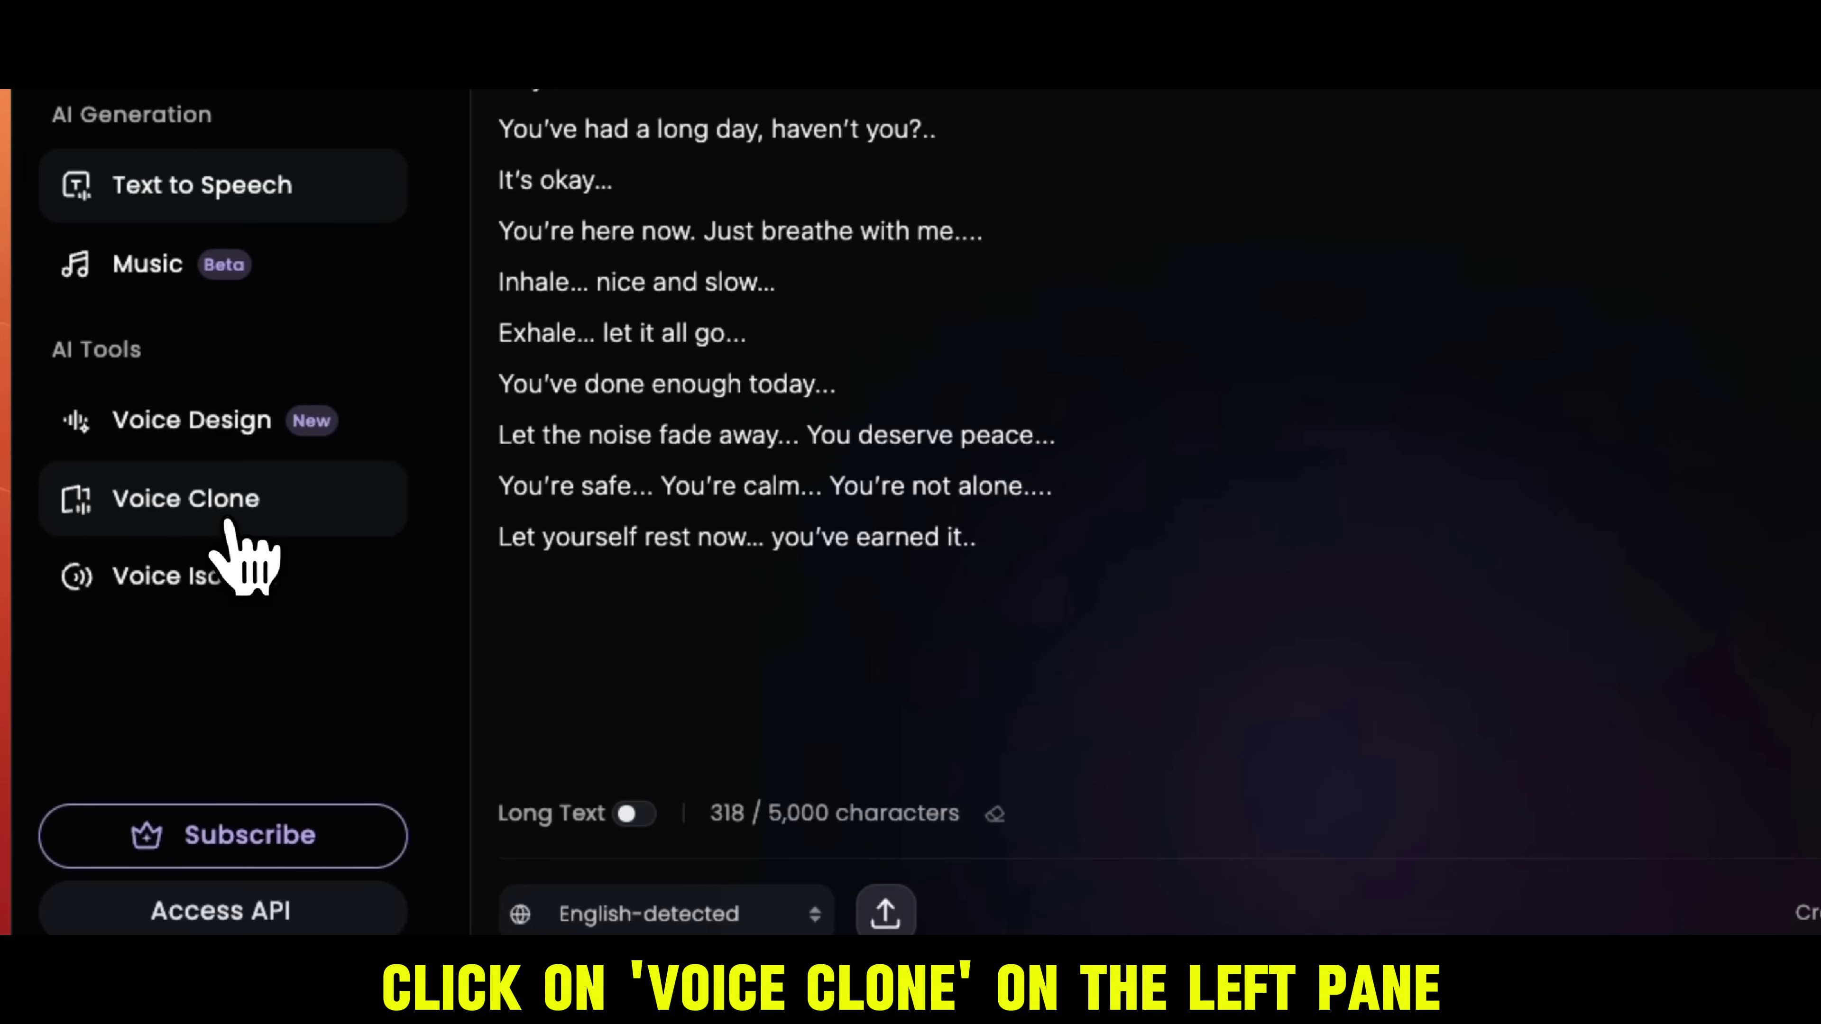
Step: Clone a voice from the uploaded MP3 recordings, named My Voice Narrator, in English
click(231, 523)
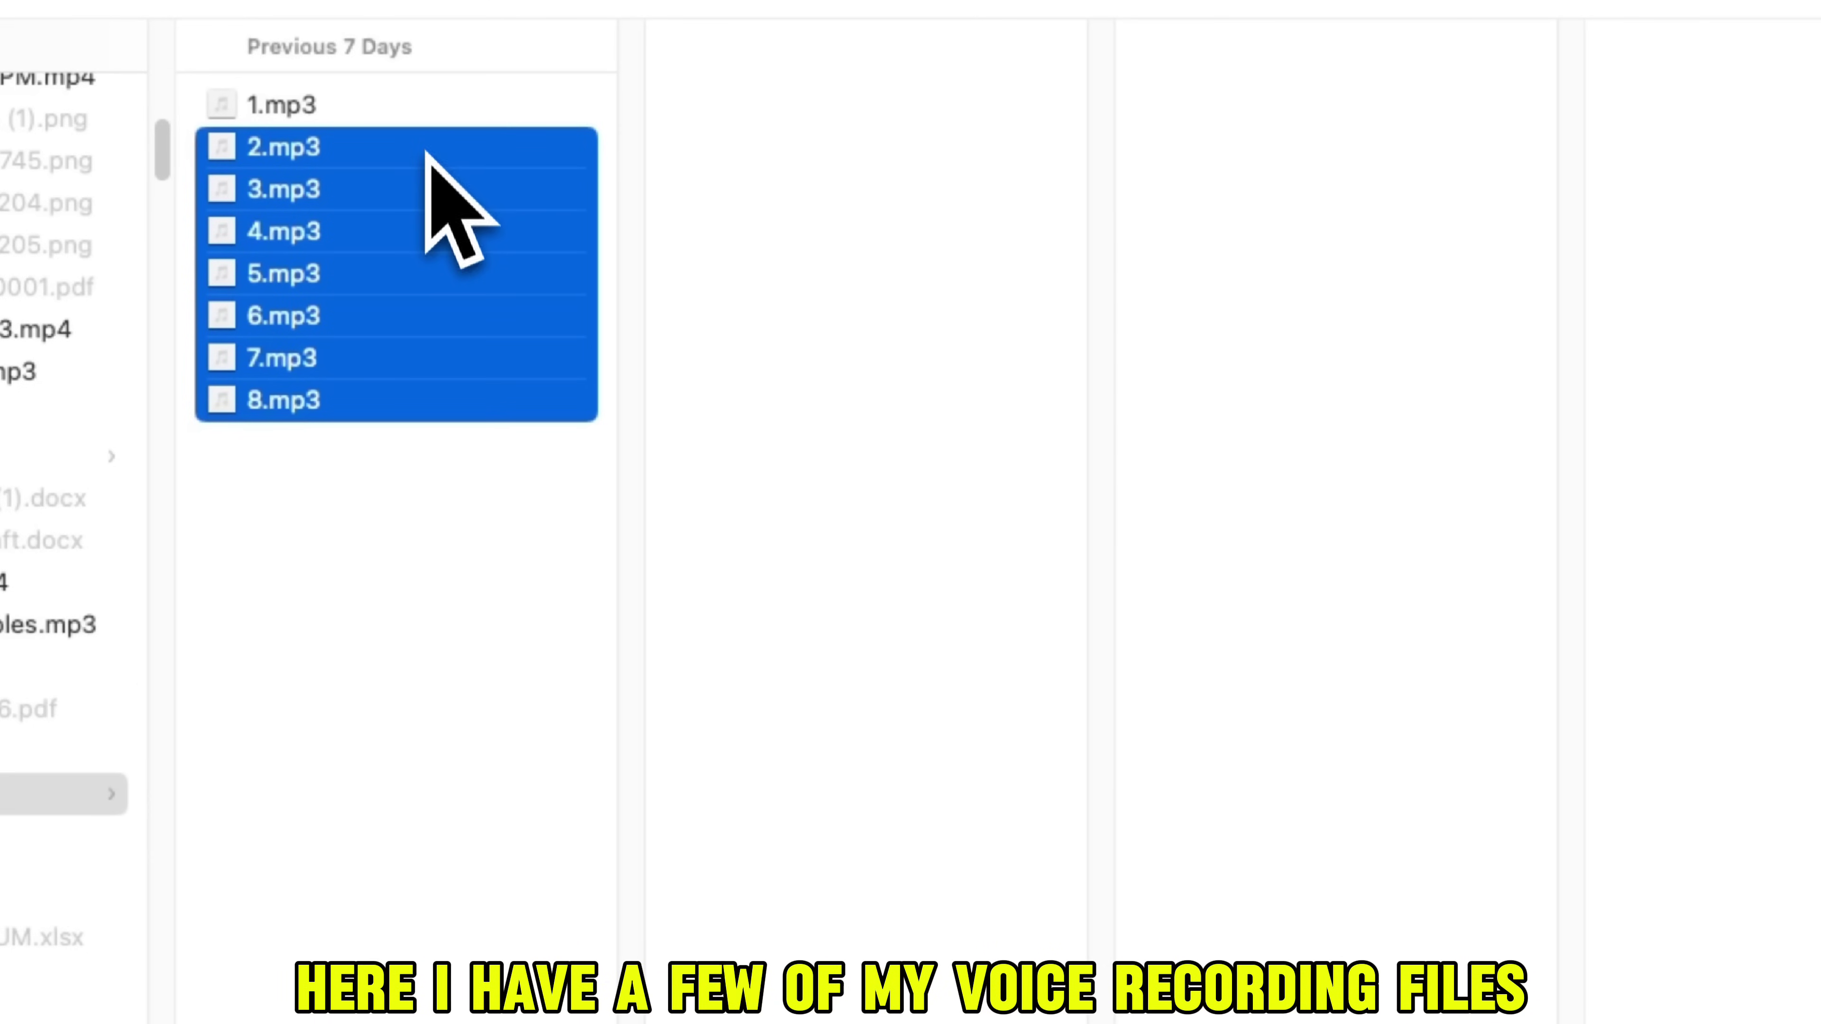
shift+click(423, 108)
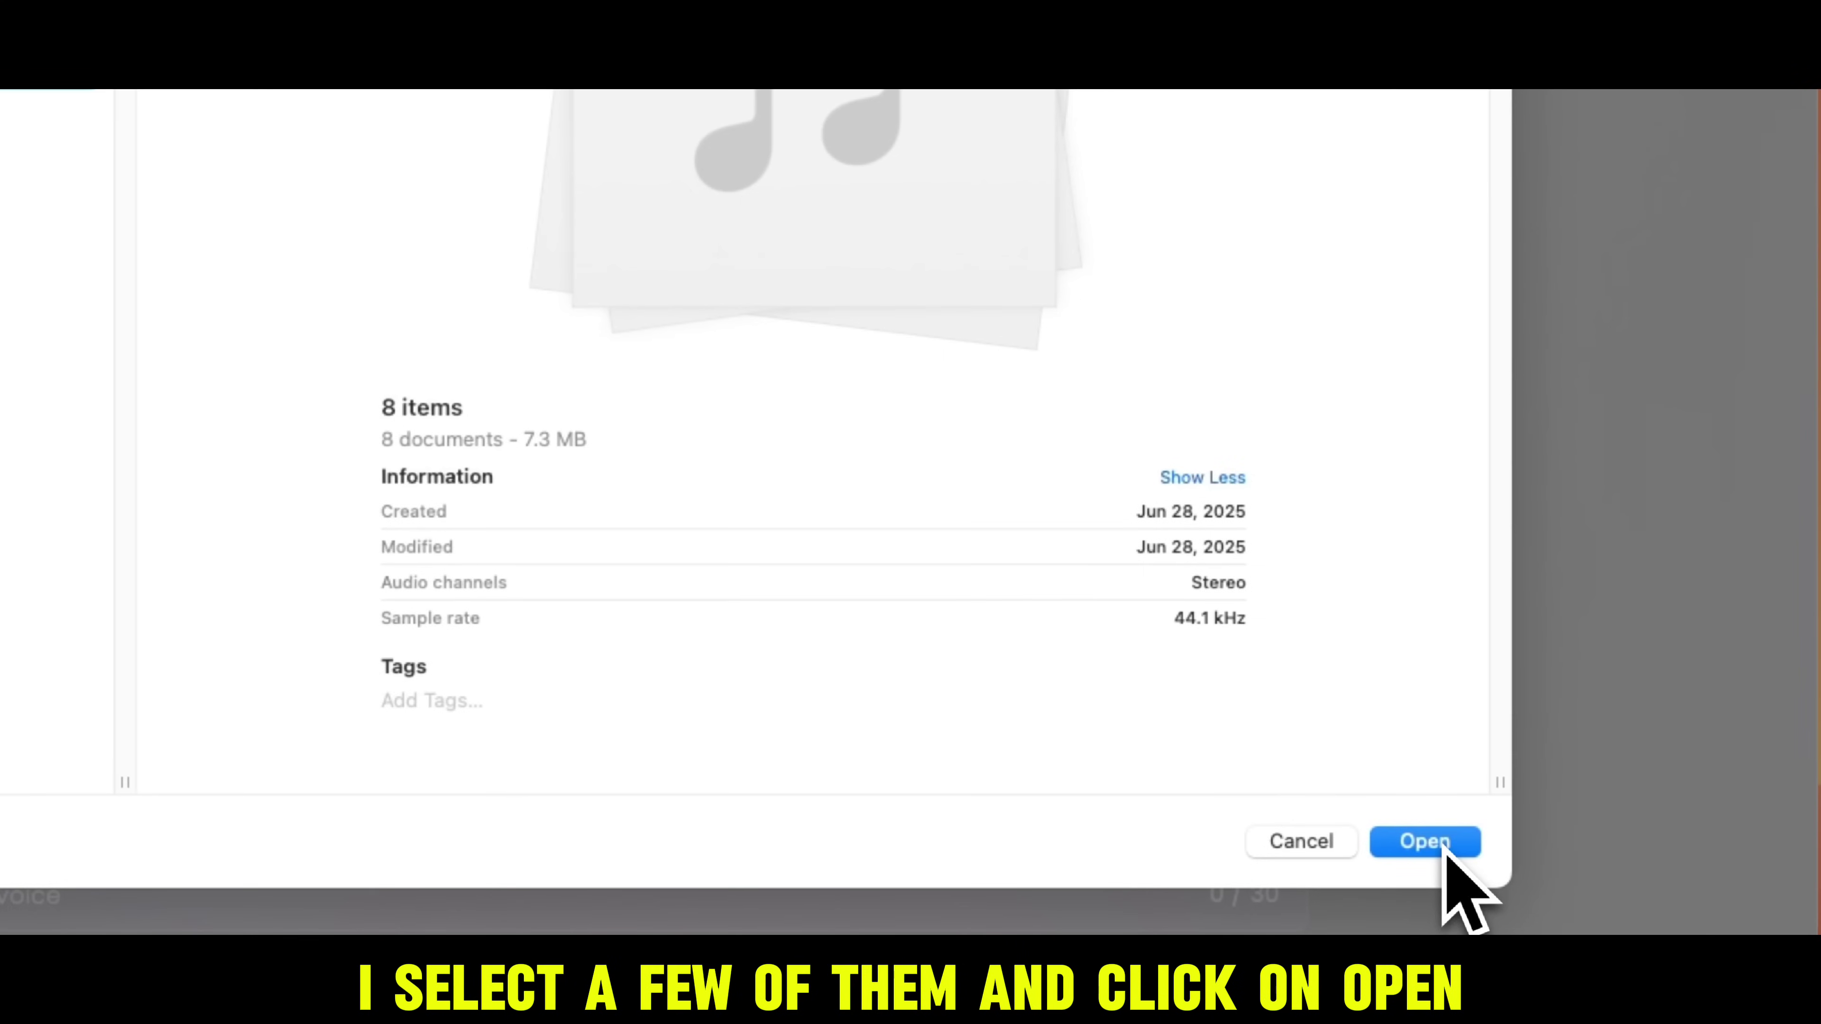
click(1444, 843)
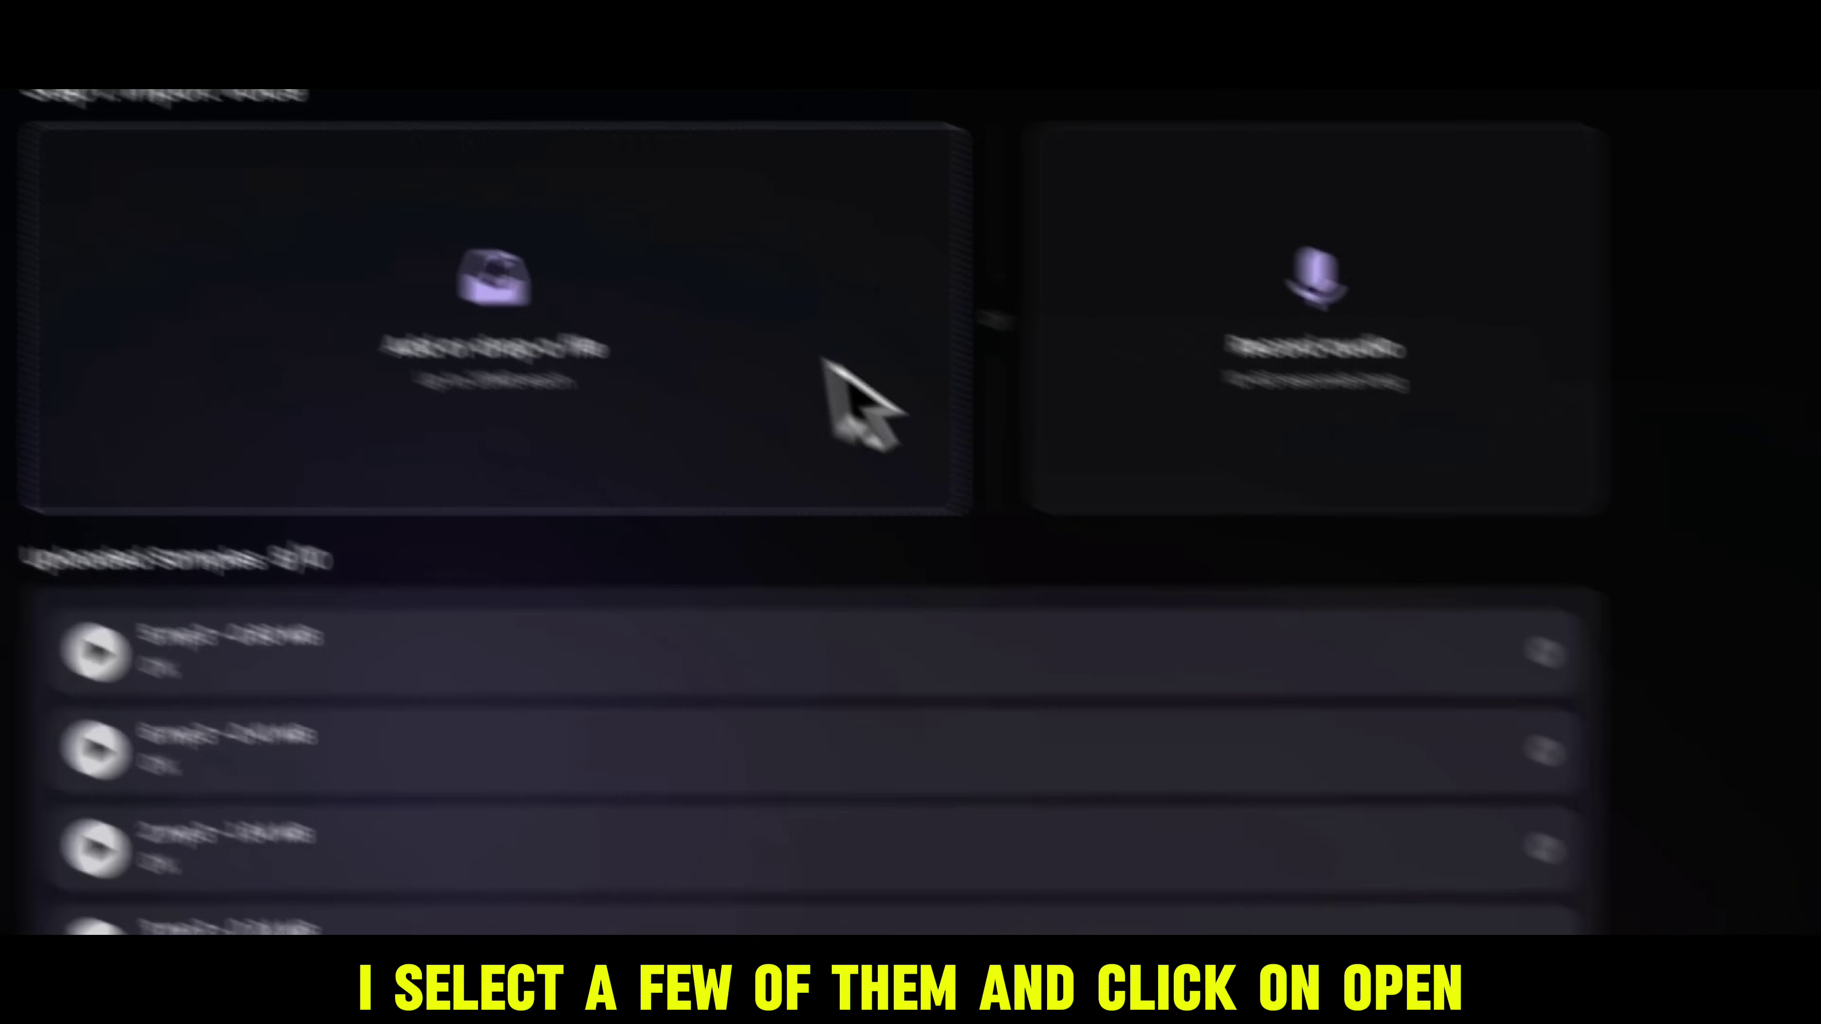
text(Voice N)
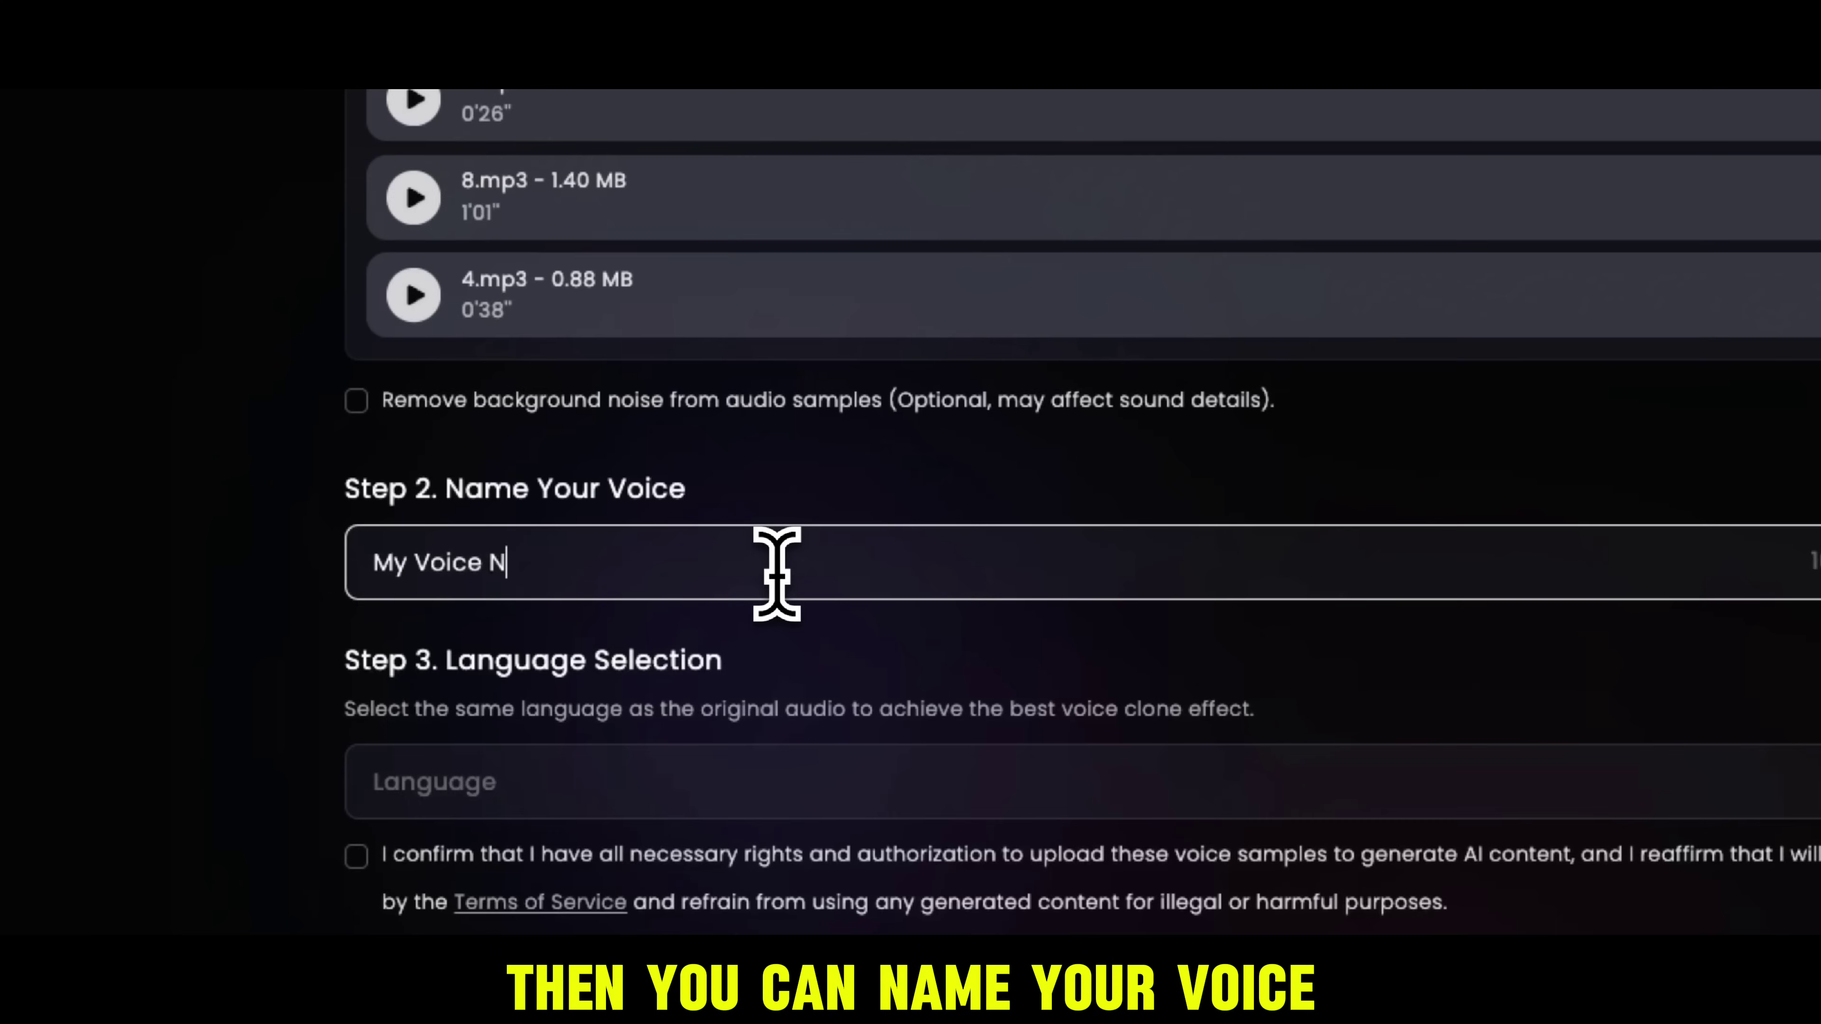
text(arrator)
click(757, 789)
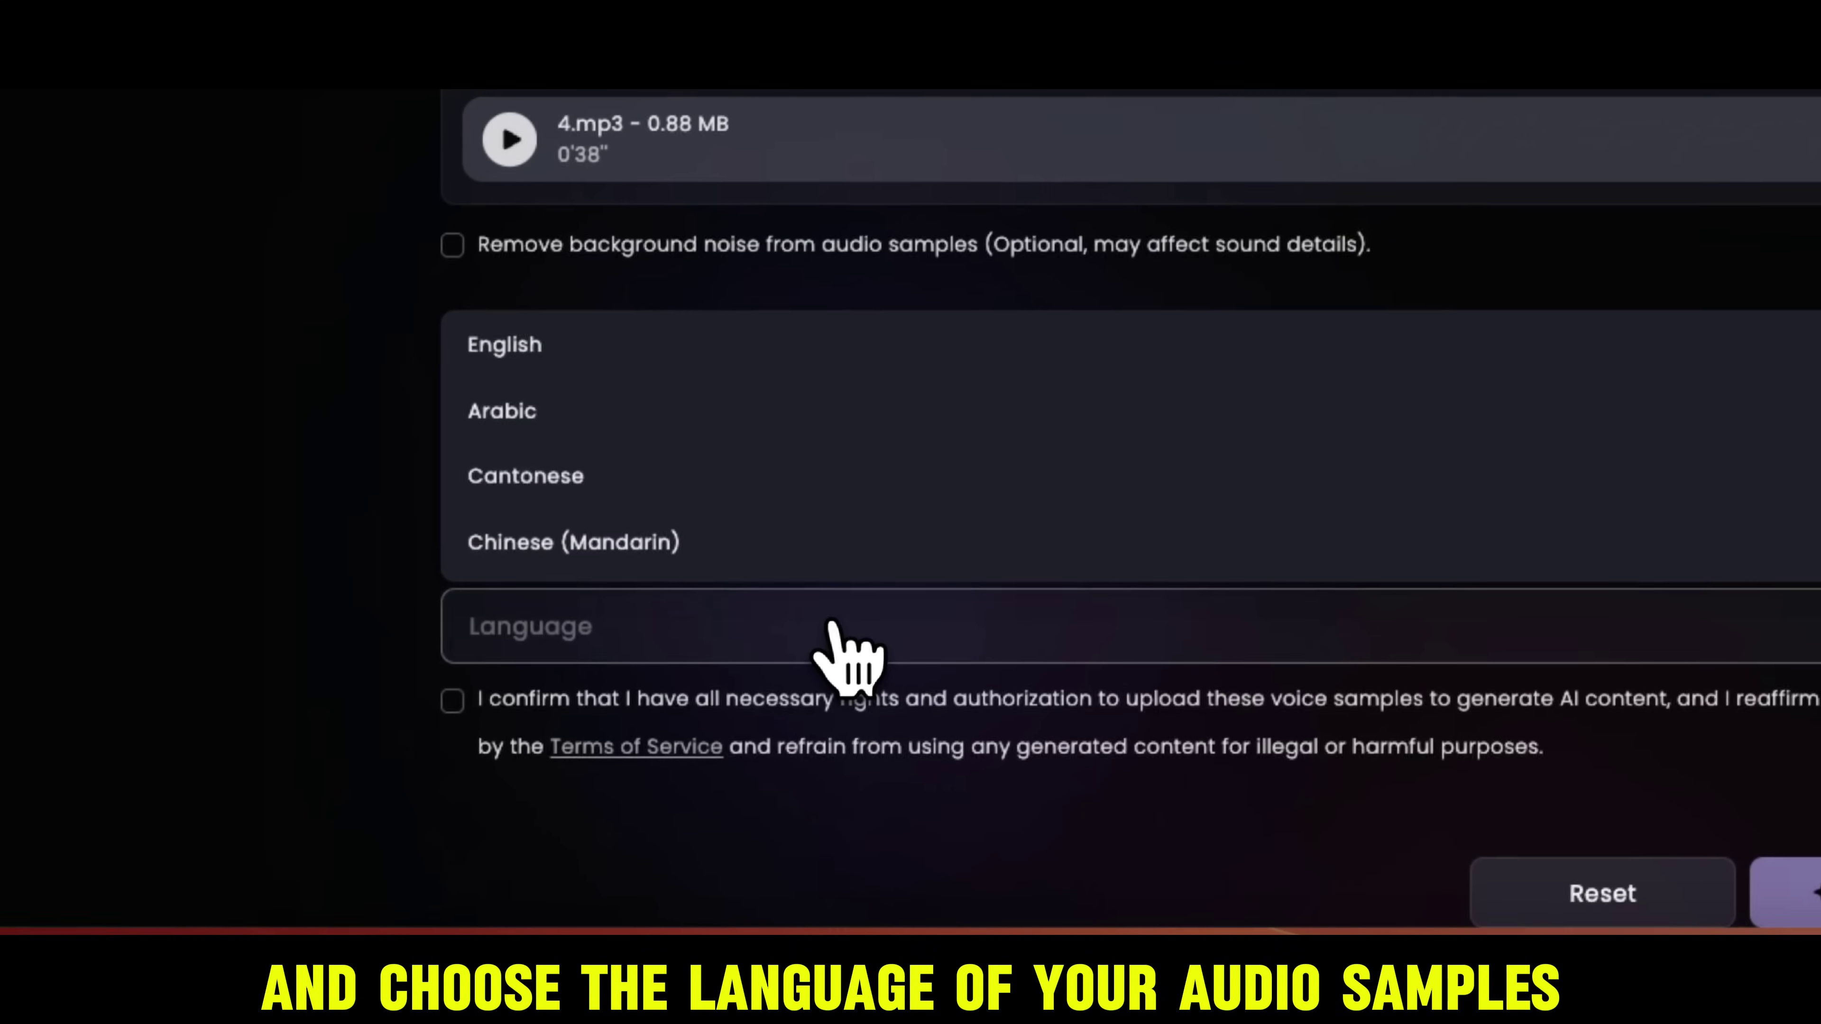
click(719, 356)
click(1788, 890)
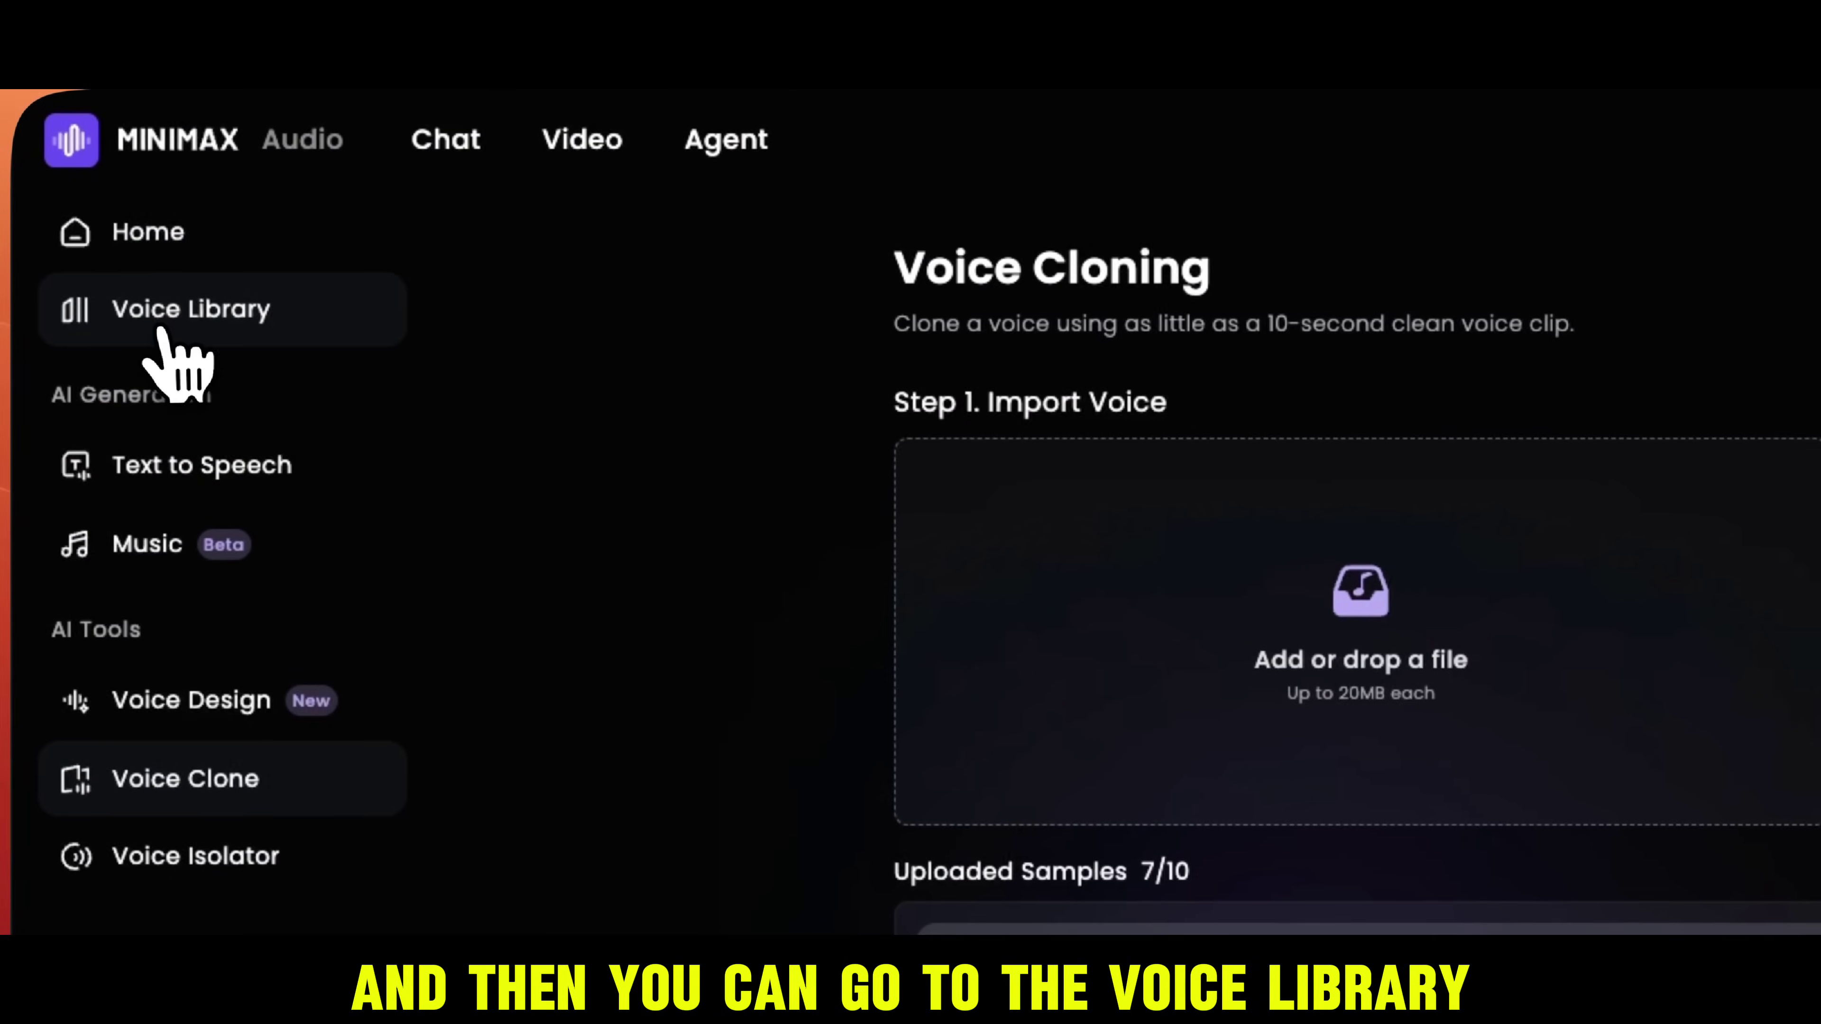
Step: Play the My Voice Narrator clone from Voice Library > My Voices
click(165, 323)
click(566, 463)
click(391, 857)
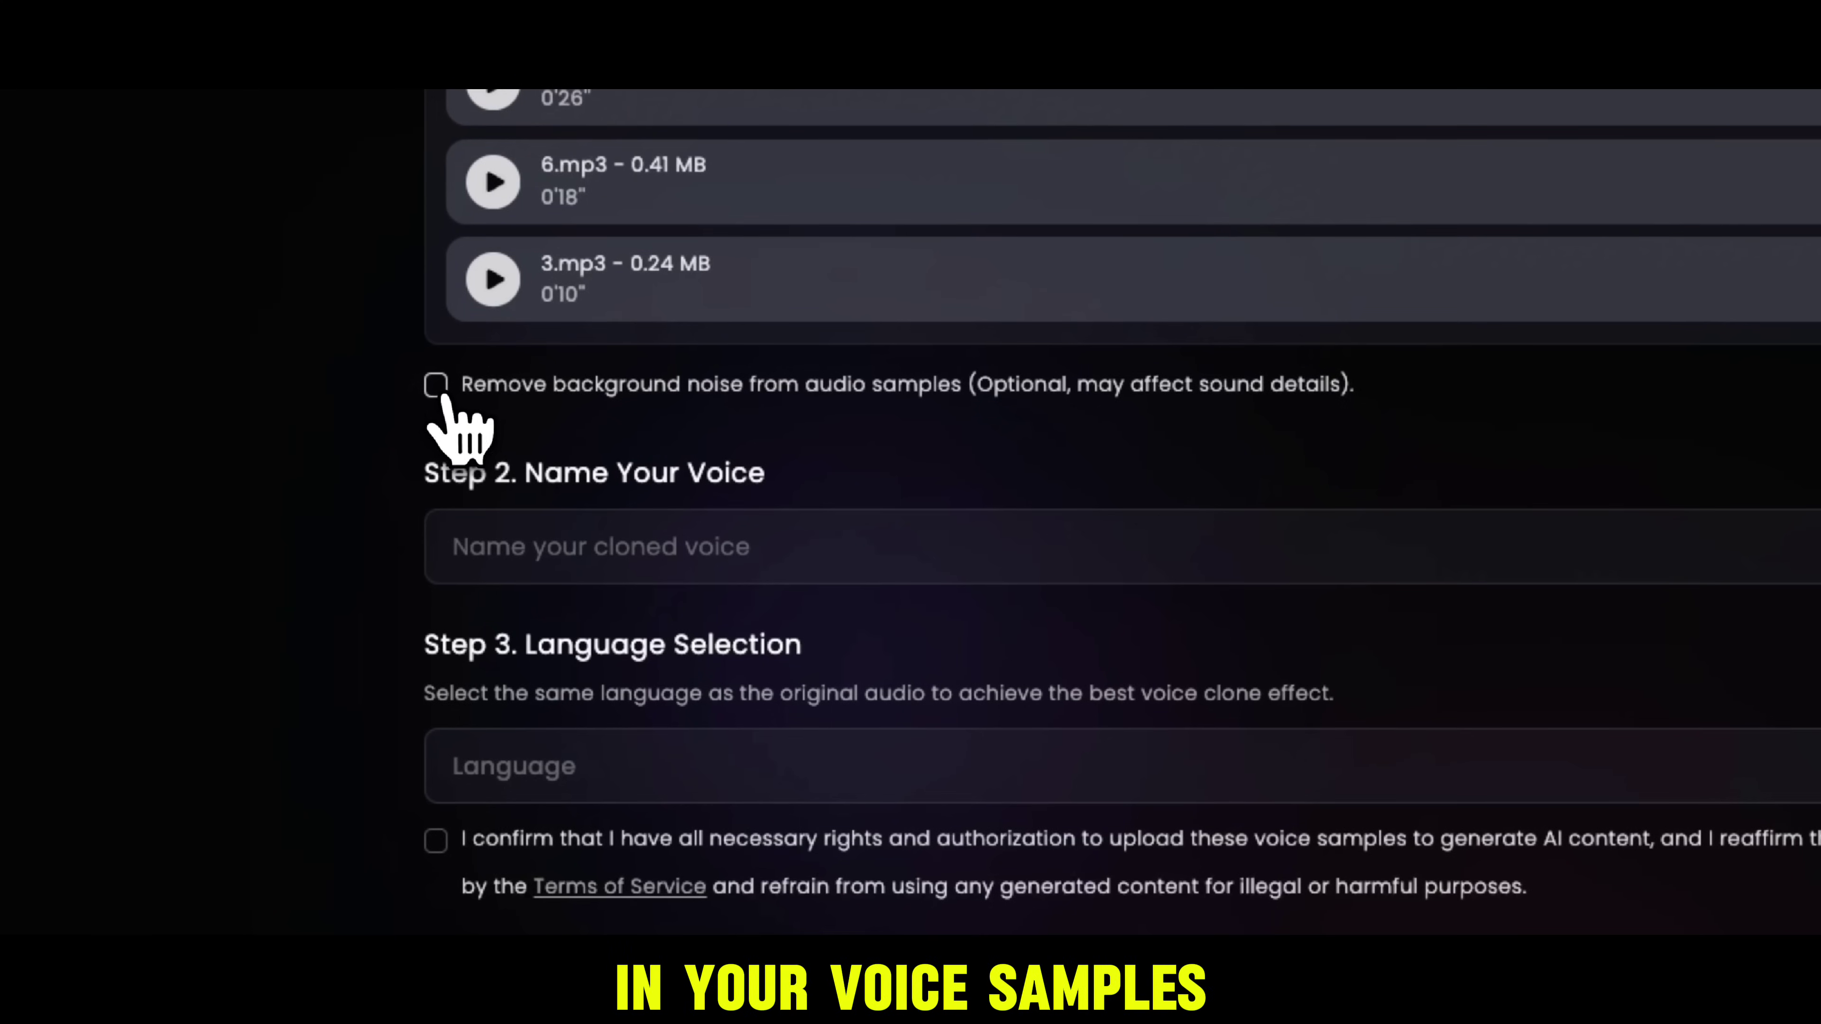
click(437, 387)
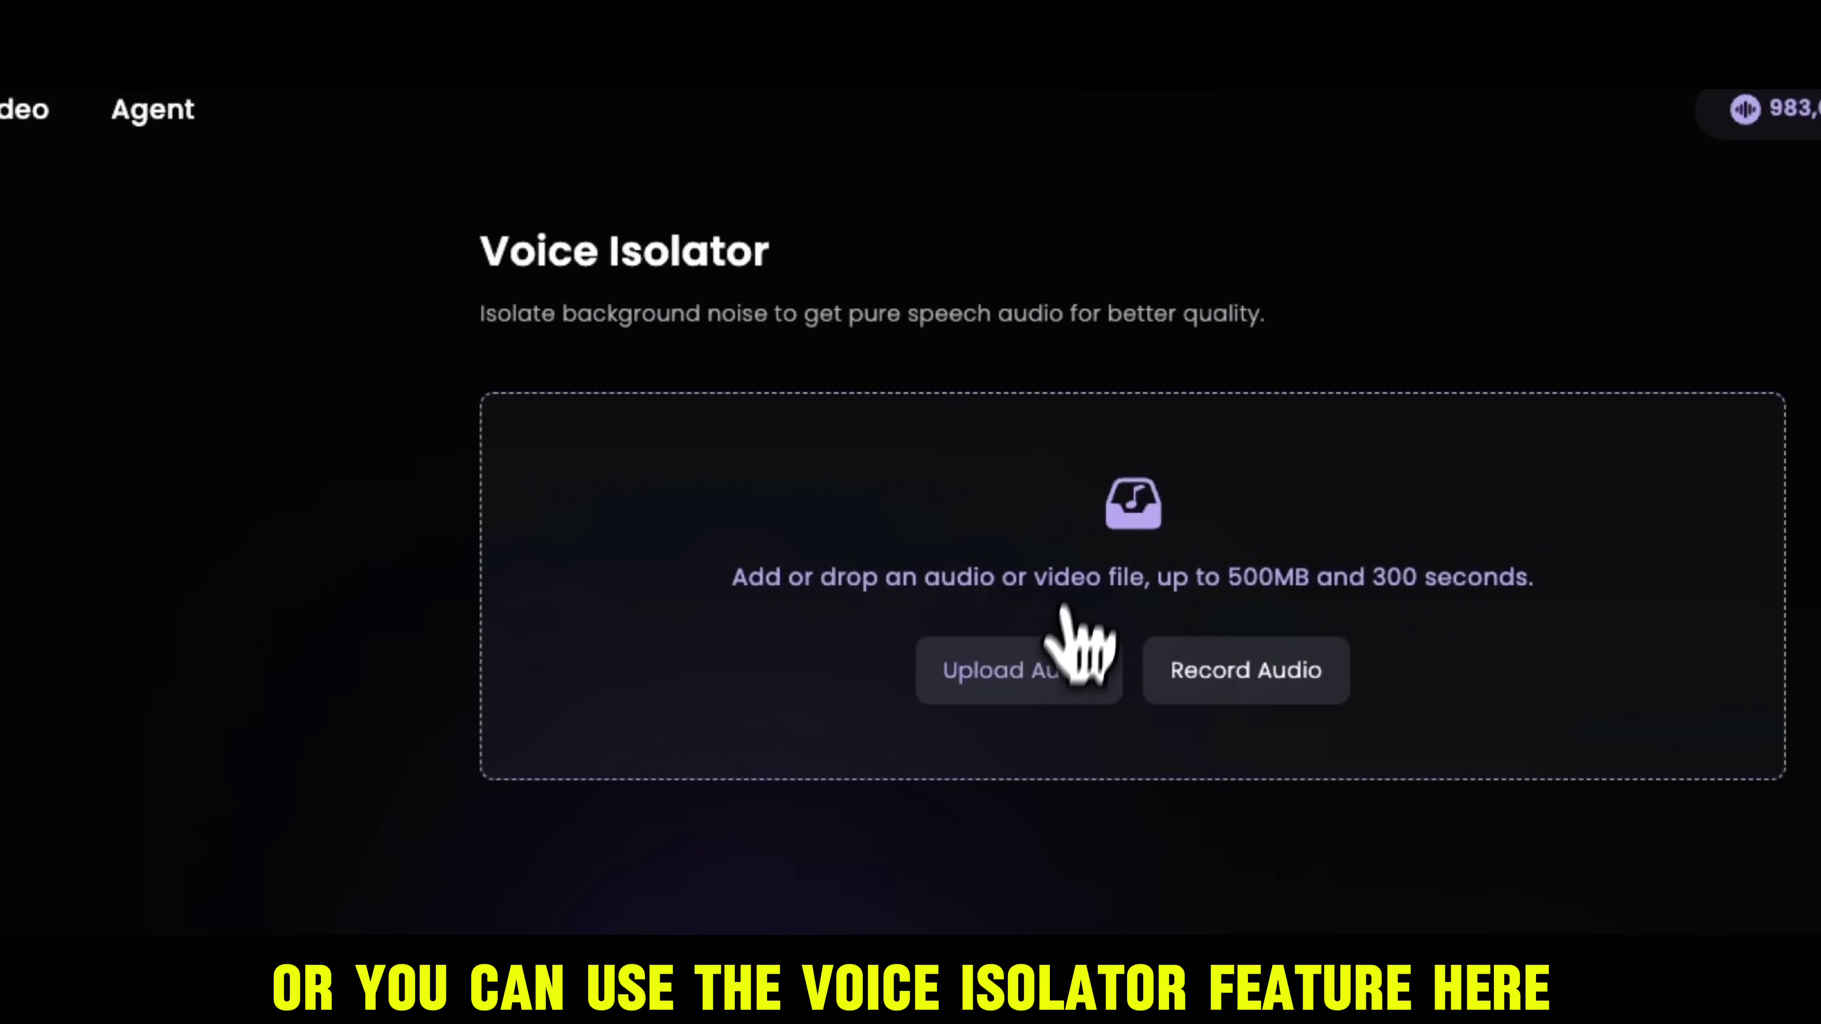
Step: Run Isolate Voice on the uploaded 1.mp3 recording
click(1136, 327)
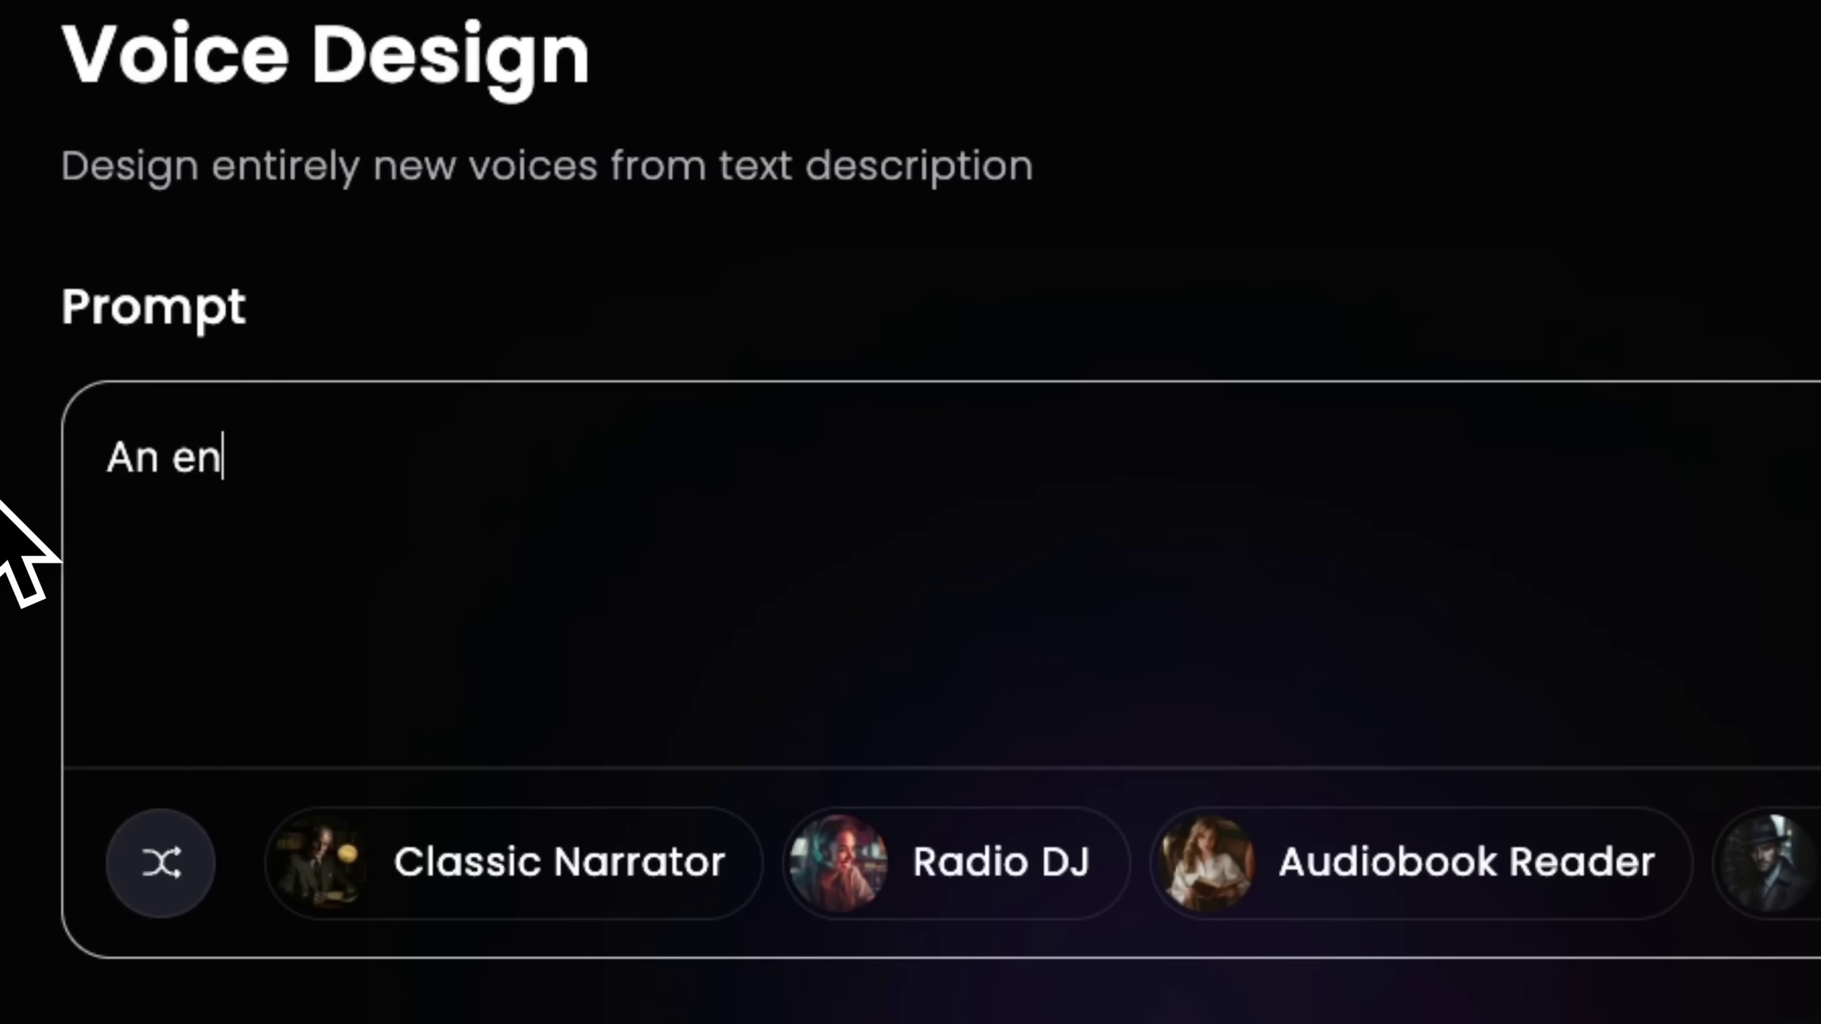
Step: Finish typing the voice prompt 'An enthusiastic Male Vlogger' in Voice Design
text(thusi)
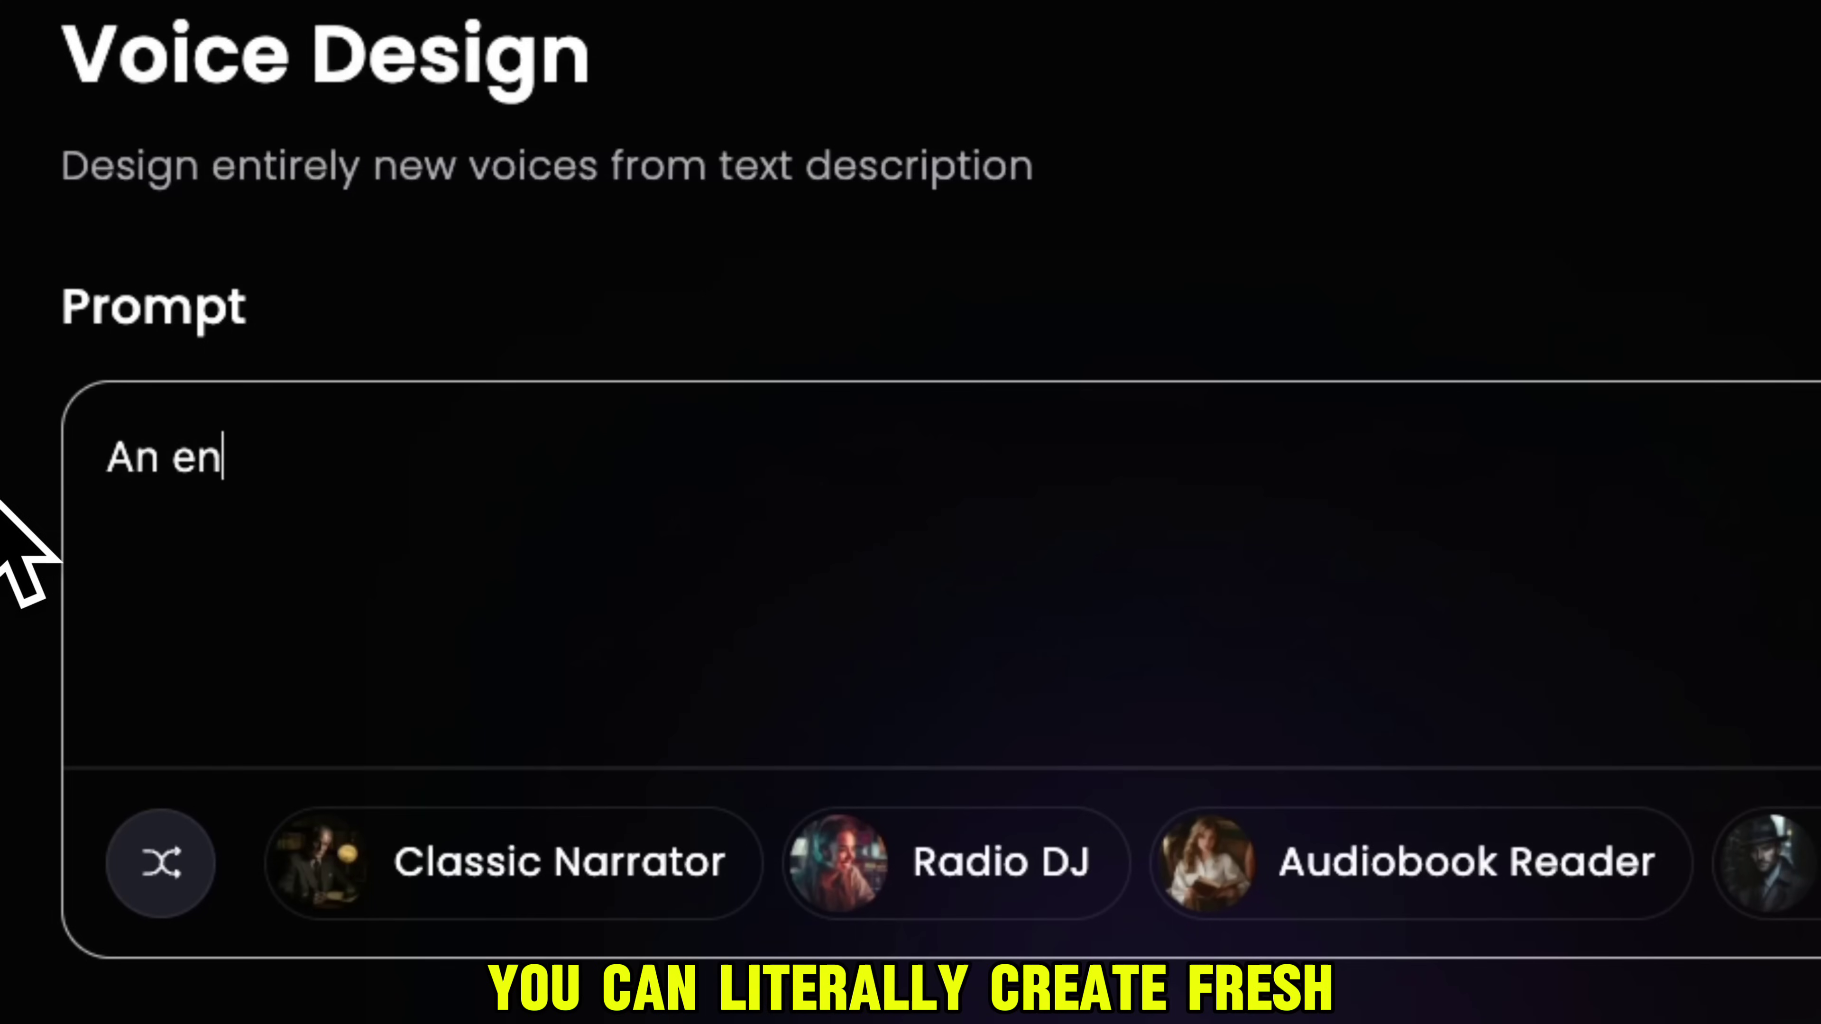
text(astic Male Vlogger)
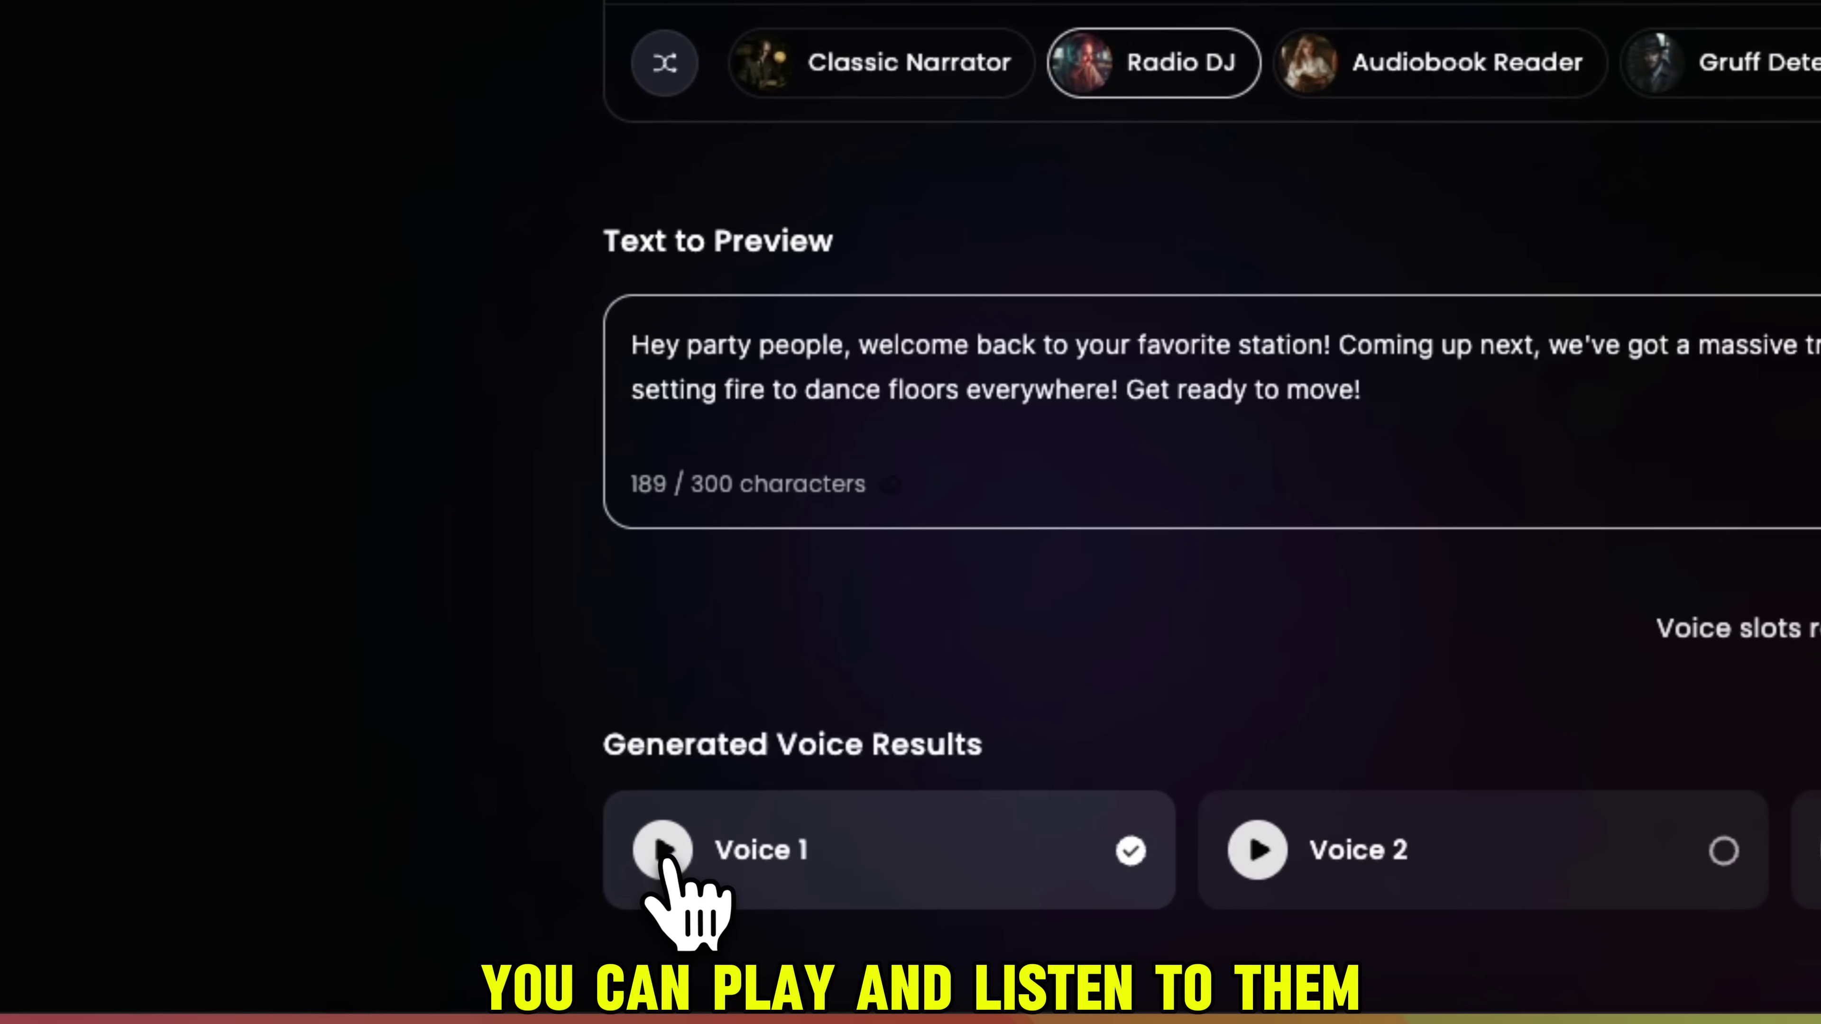
Step: Play Voice 1, Voice 2 and Voice 3, then select Voice 2
click(663, 850)
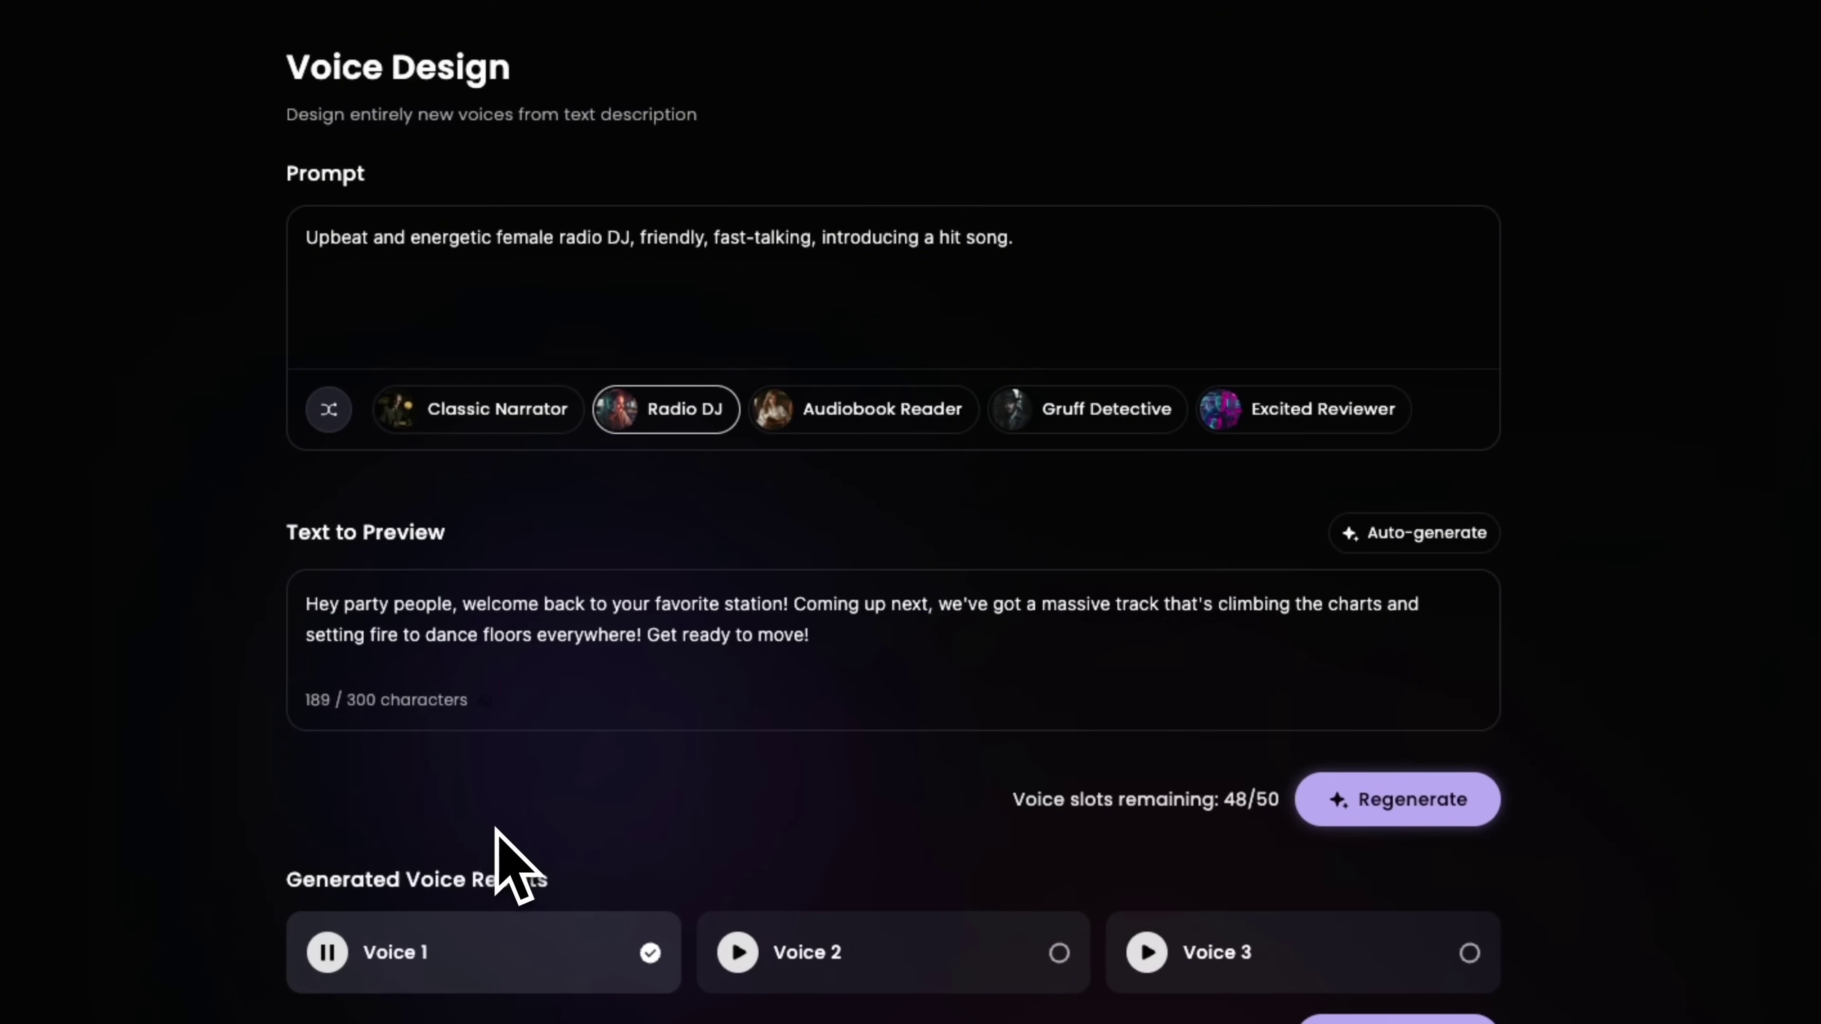
click(737, 953)
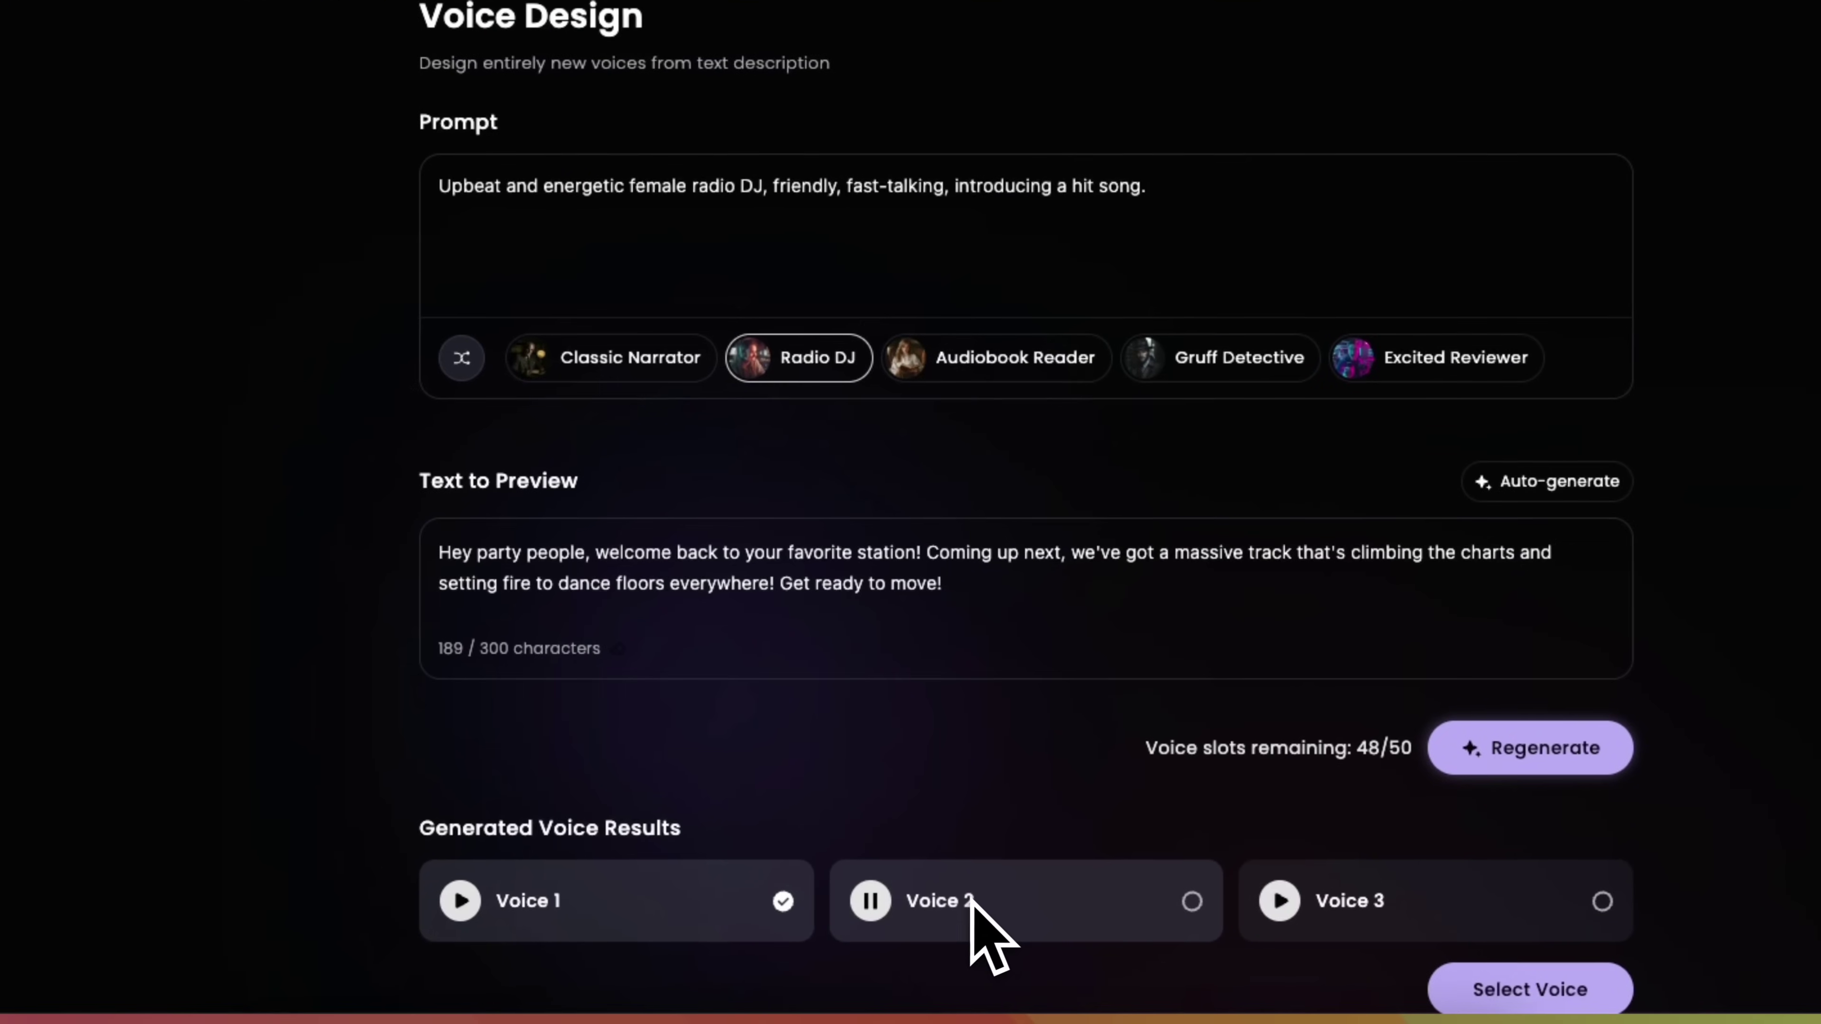
click(1279, 901)
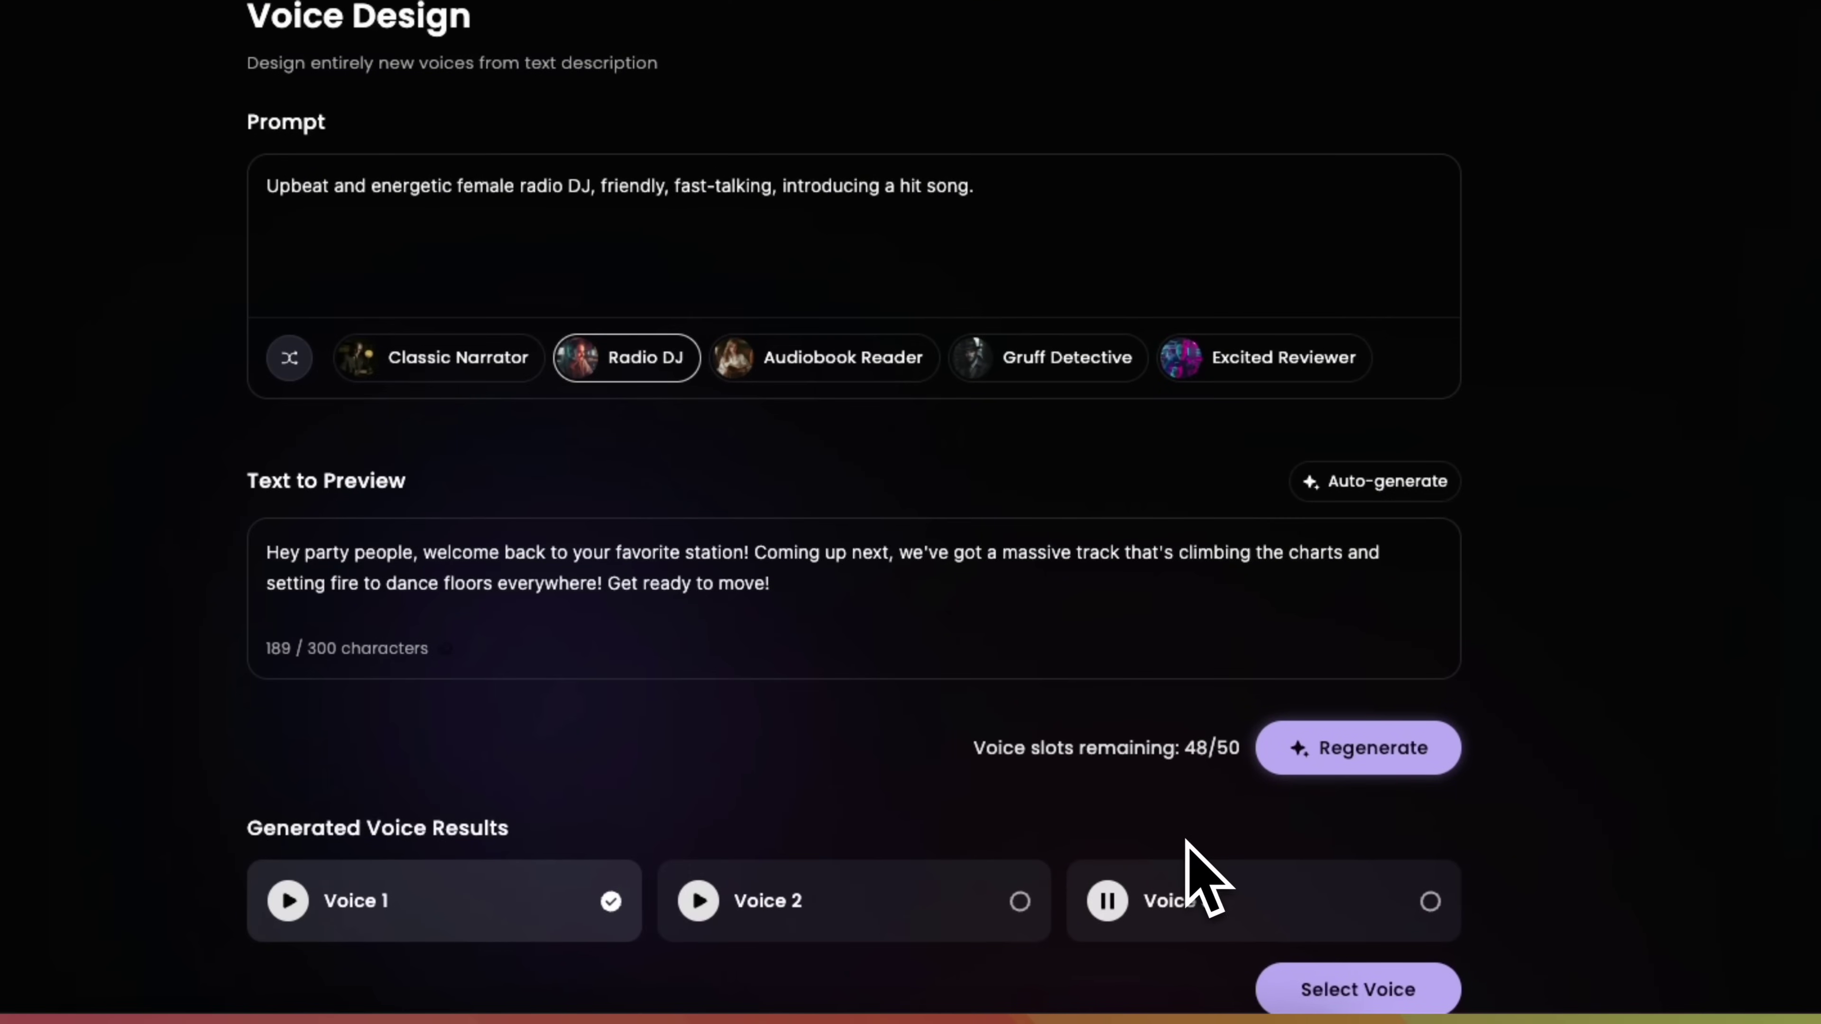
click(698, 901)
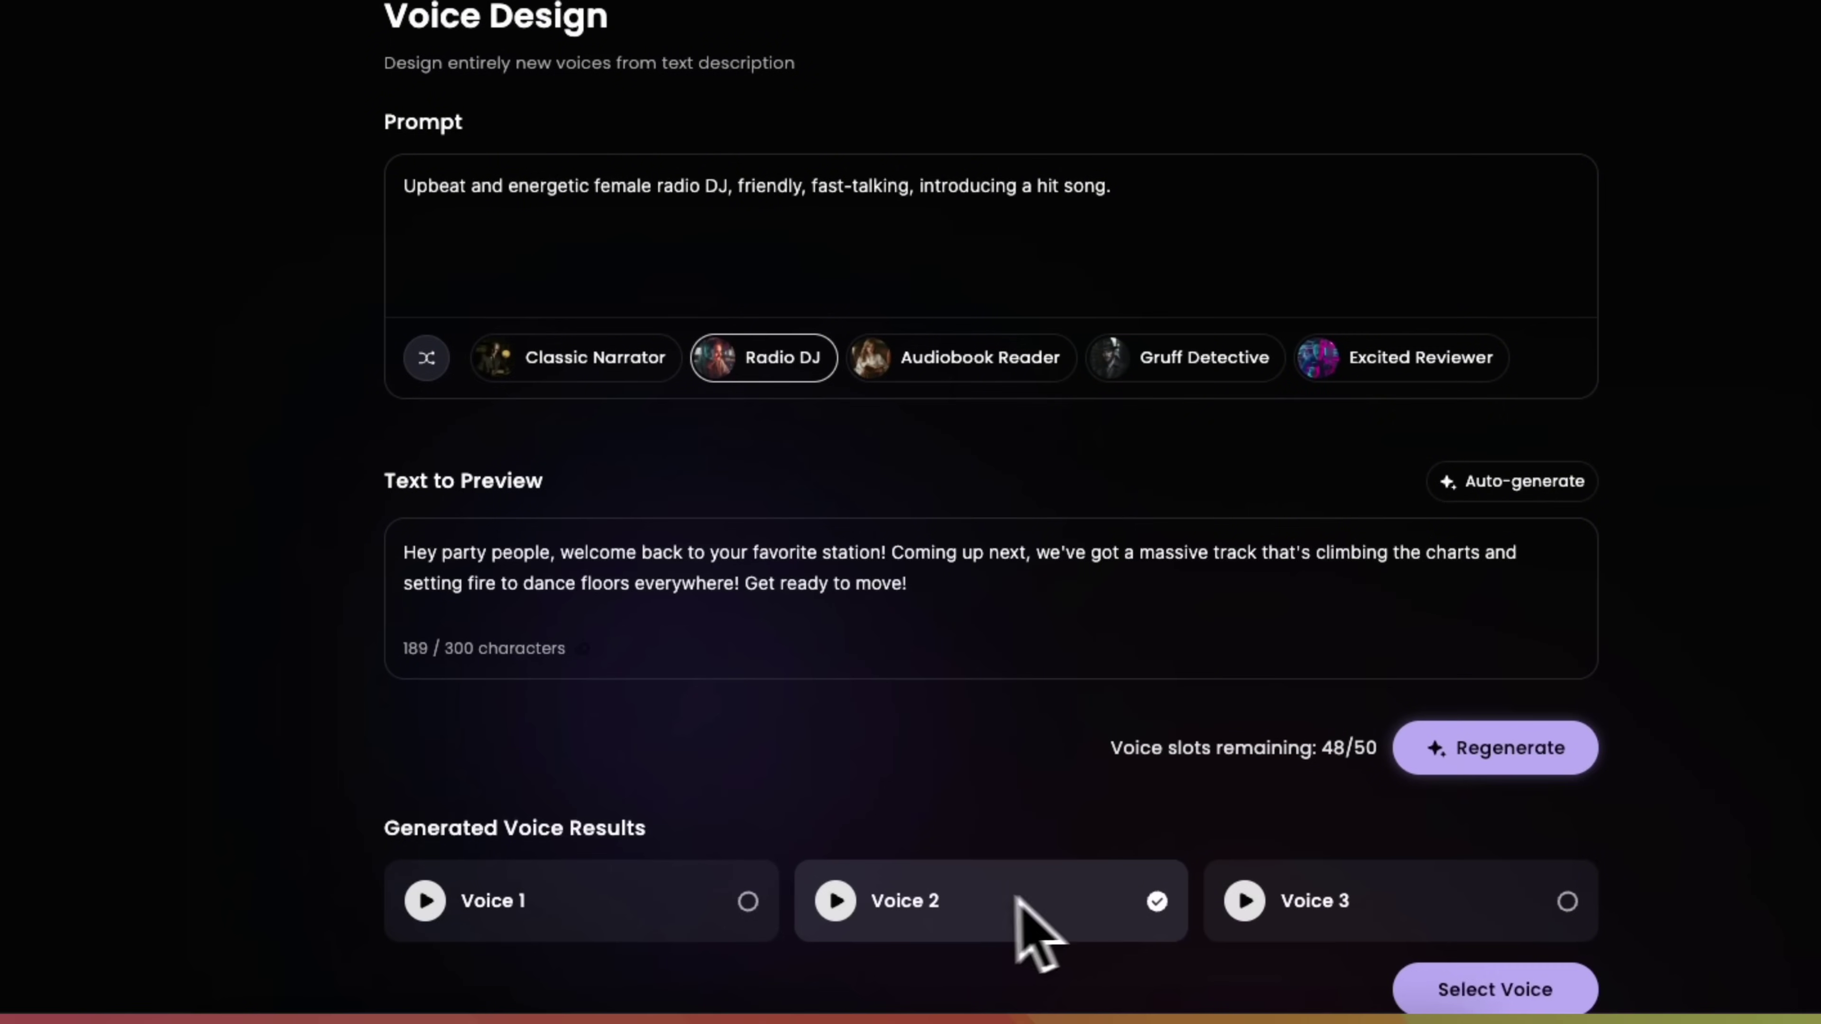
Step: Save Voice 2 to the library as 'Radio DJ' with Female and English labels
click(1336, 995)
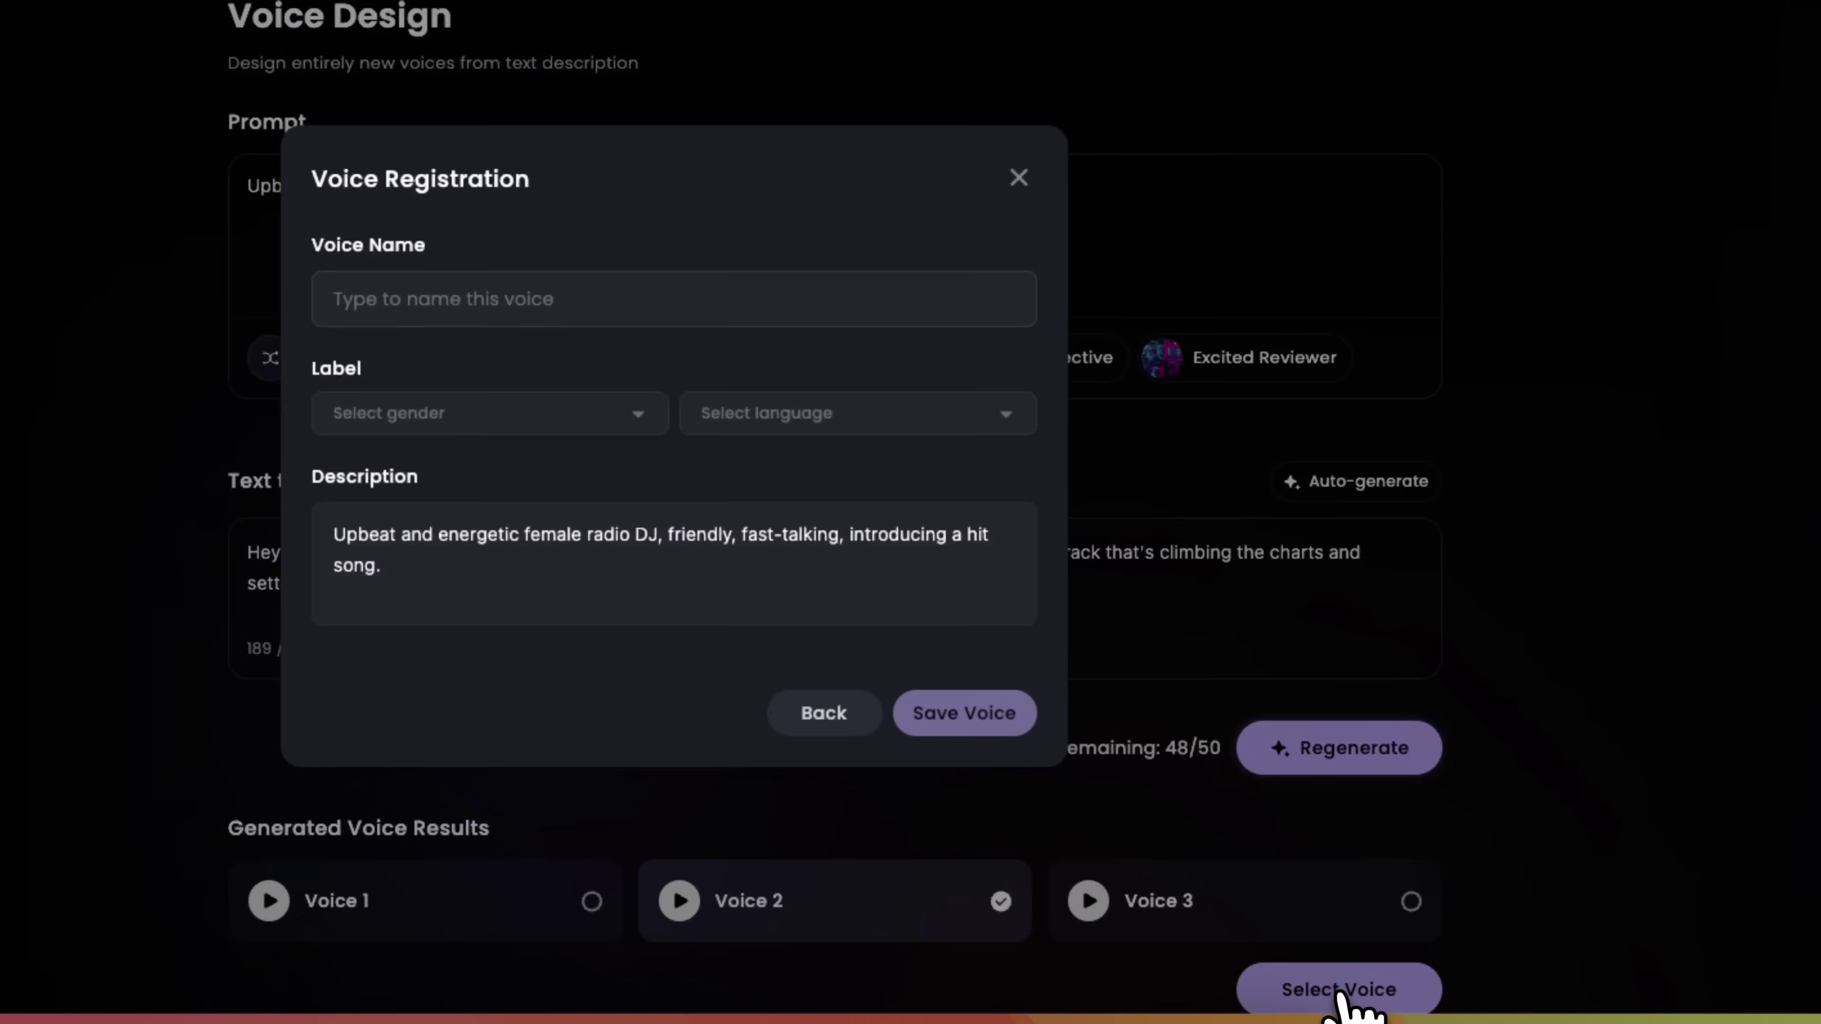
click(459, 315)
text(Radio DJ)
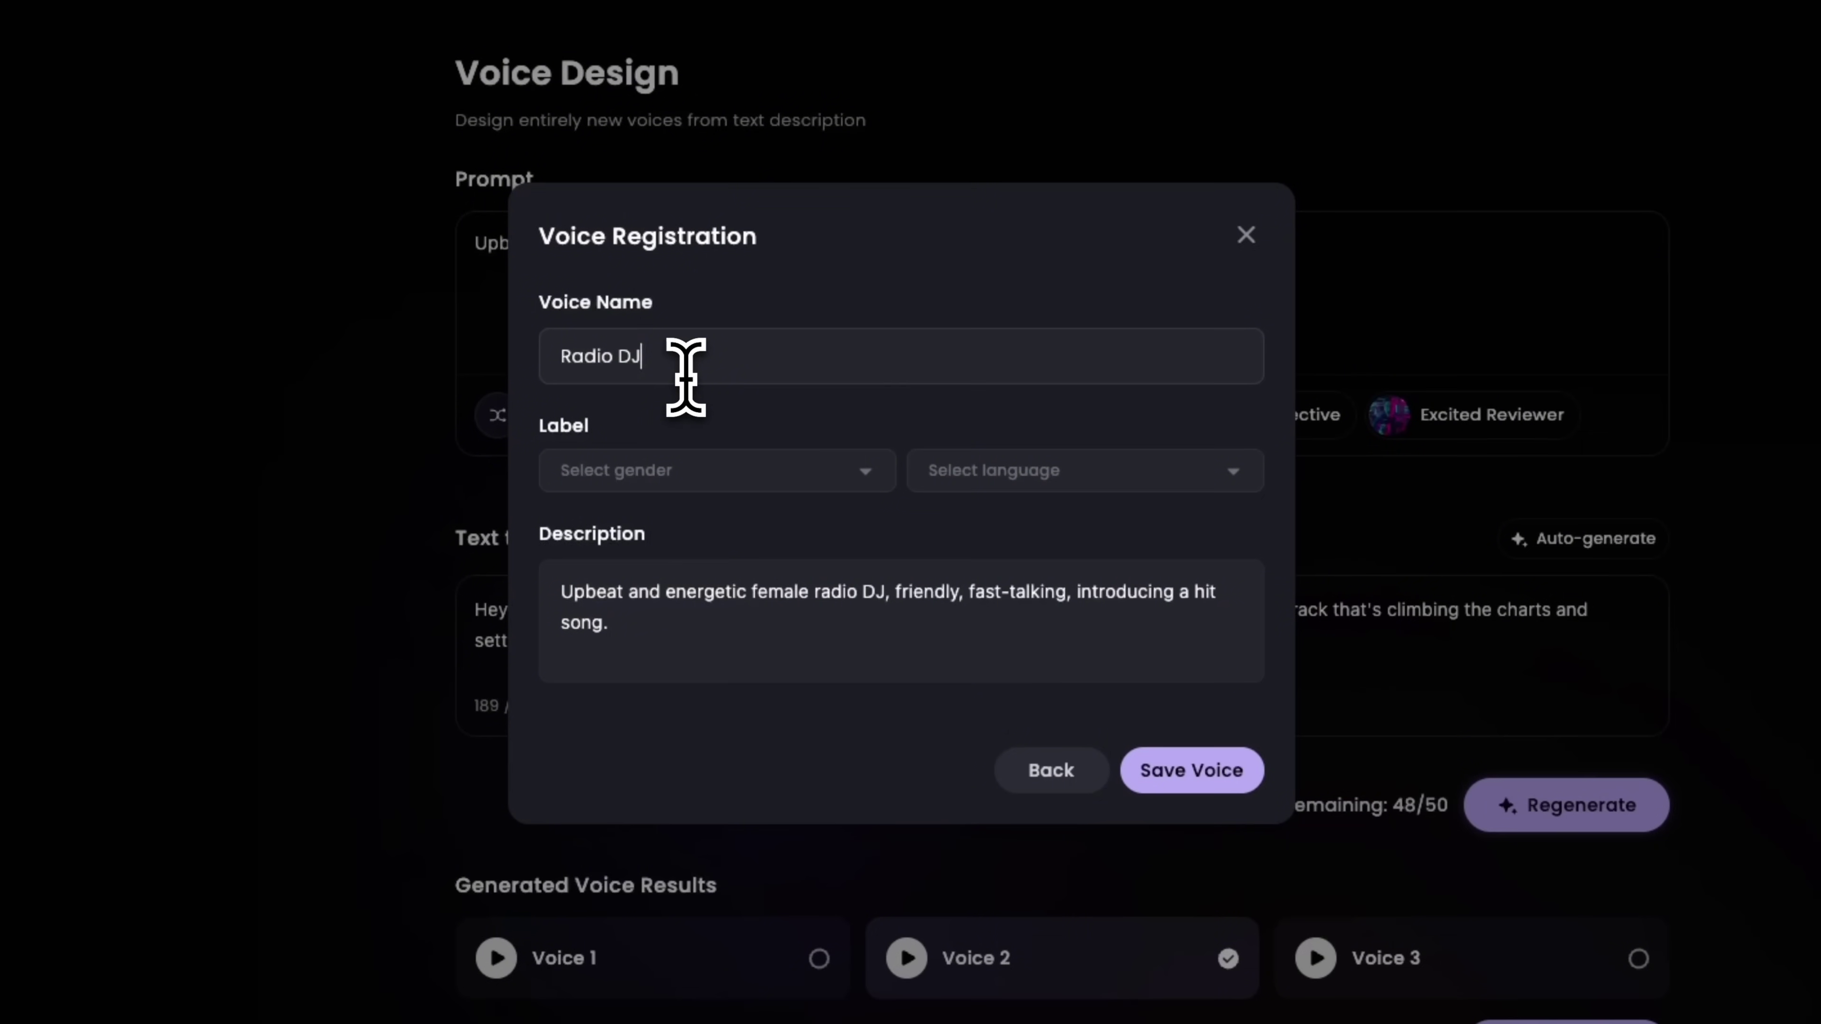
click(687, 472)
click(679, 530)
click(1004, 472)
click(1025, 531)
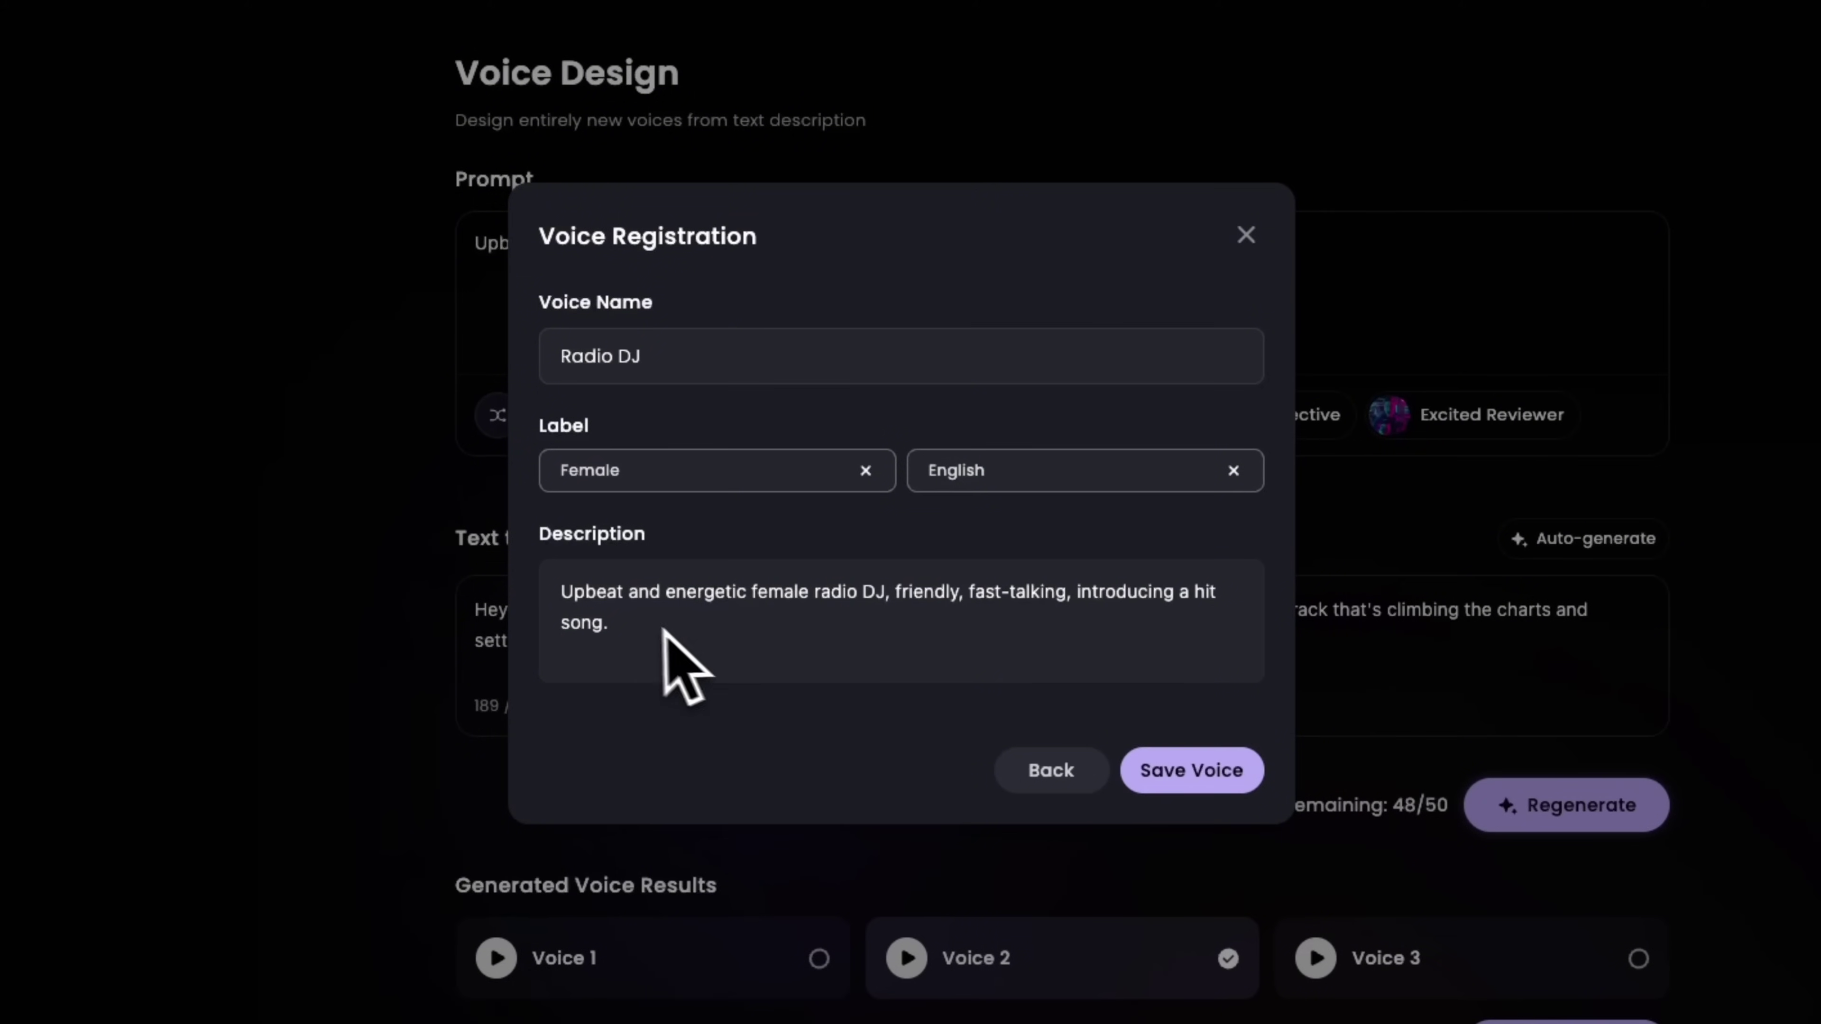
click(1169, 759)
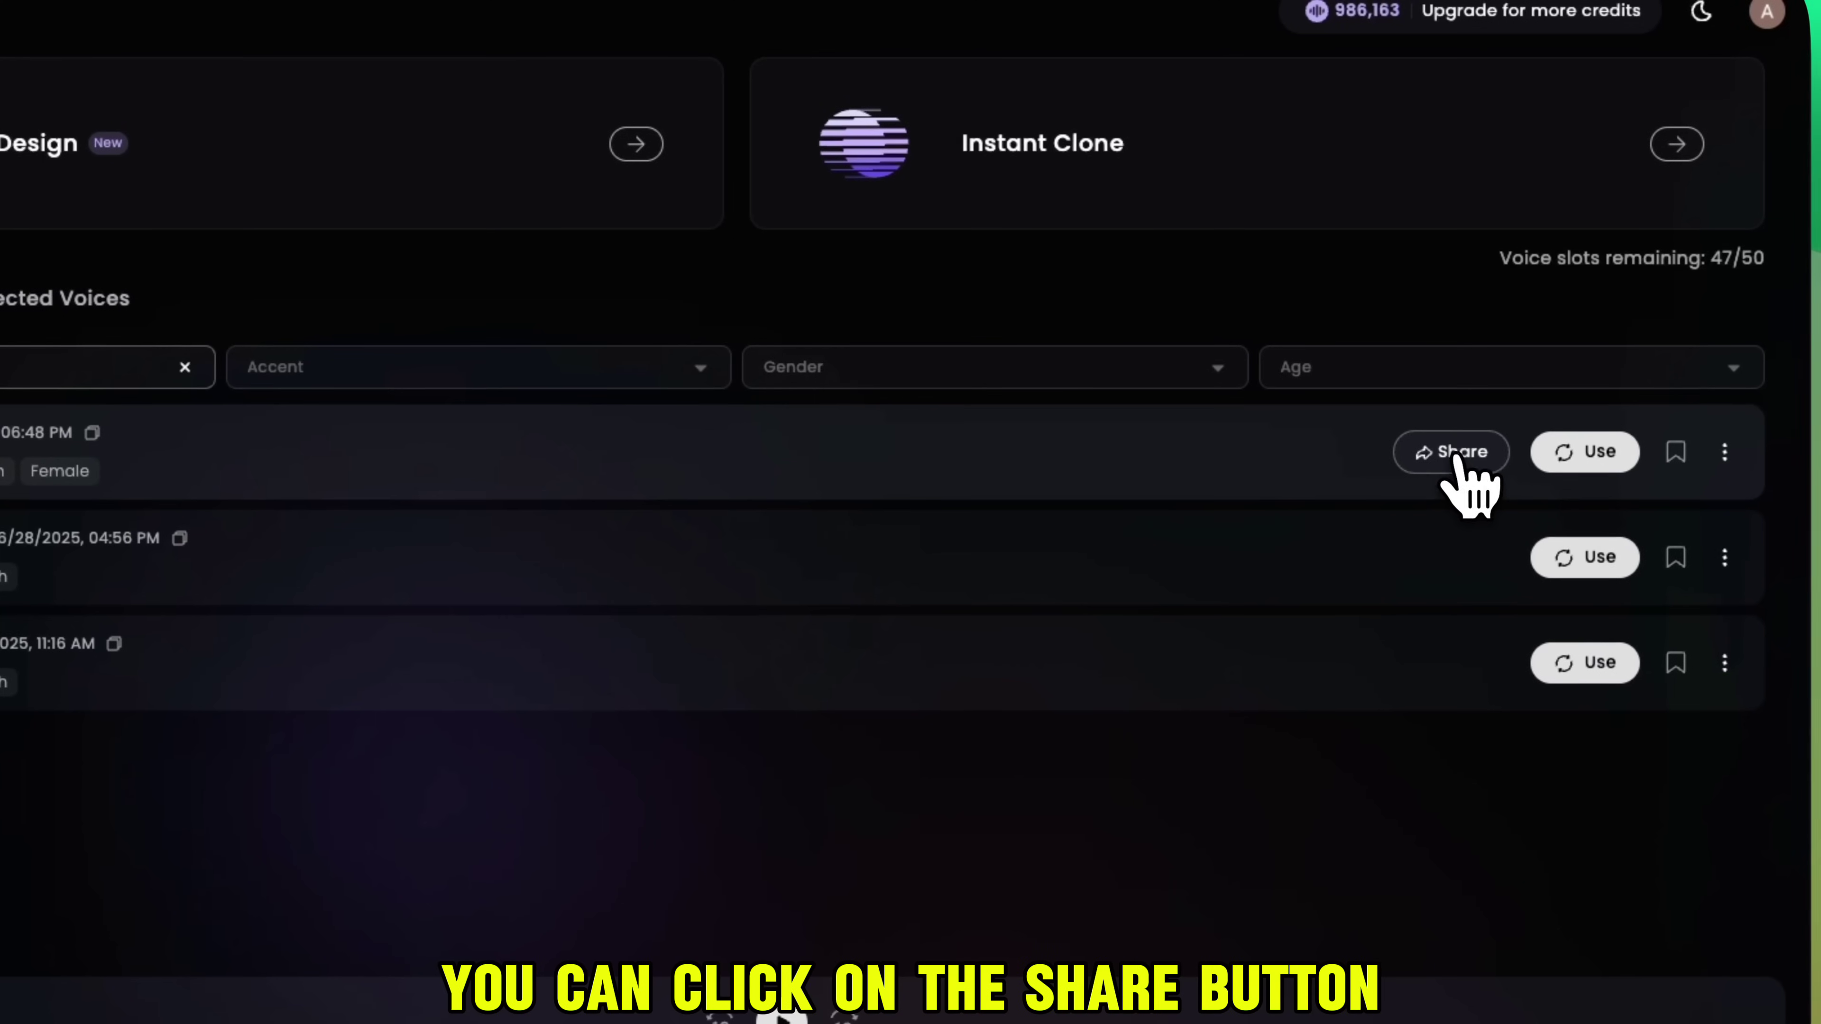
Step: Copy a share link for the Radio DJ voice, then load it for speech synthesis
click(1453, 466)
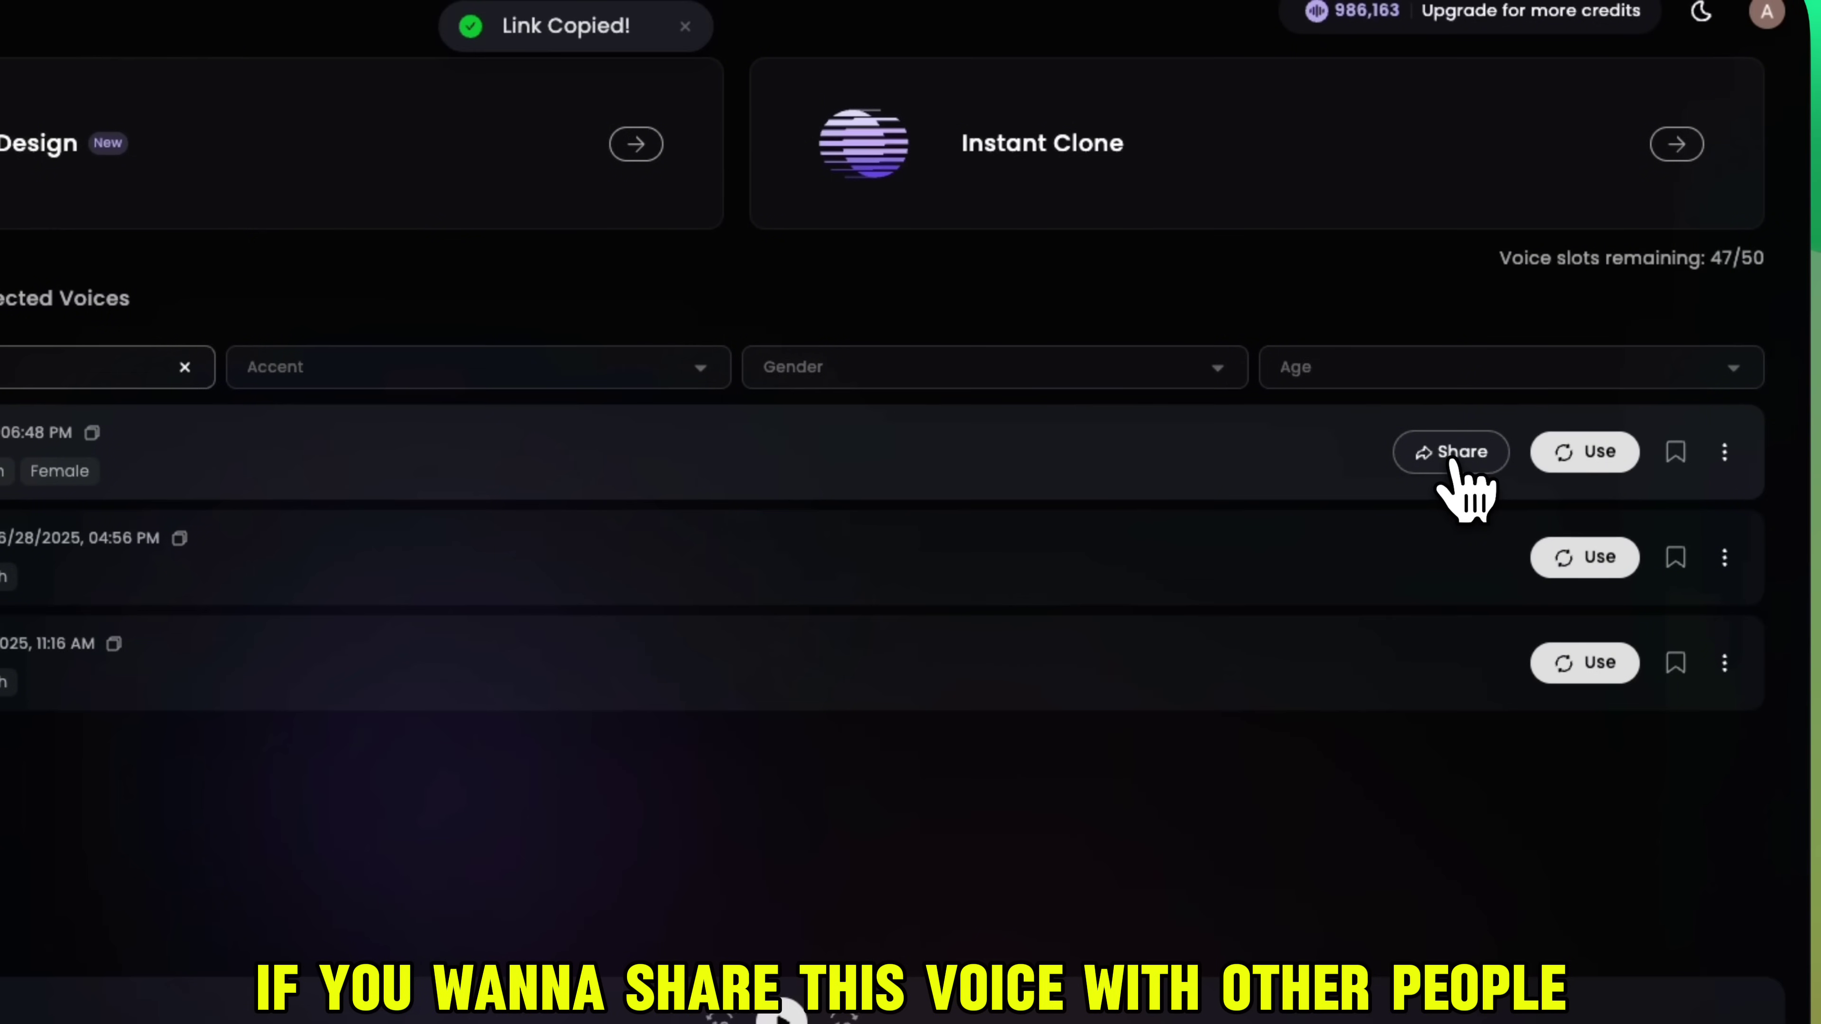
click(1597, 462)
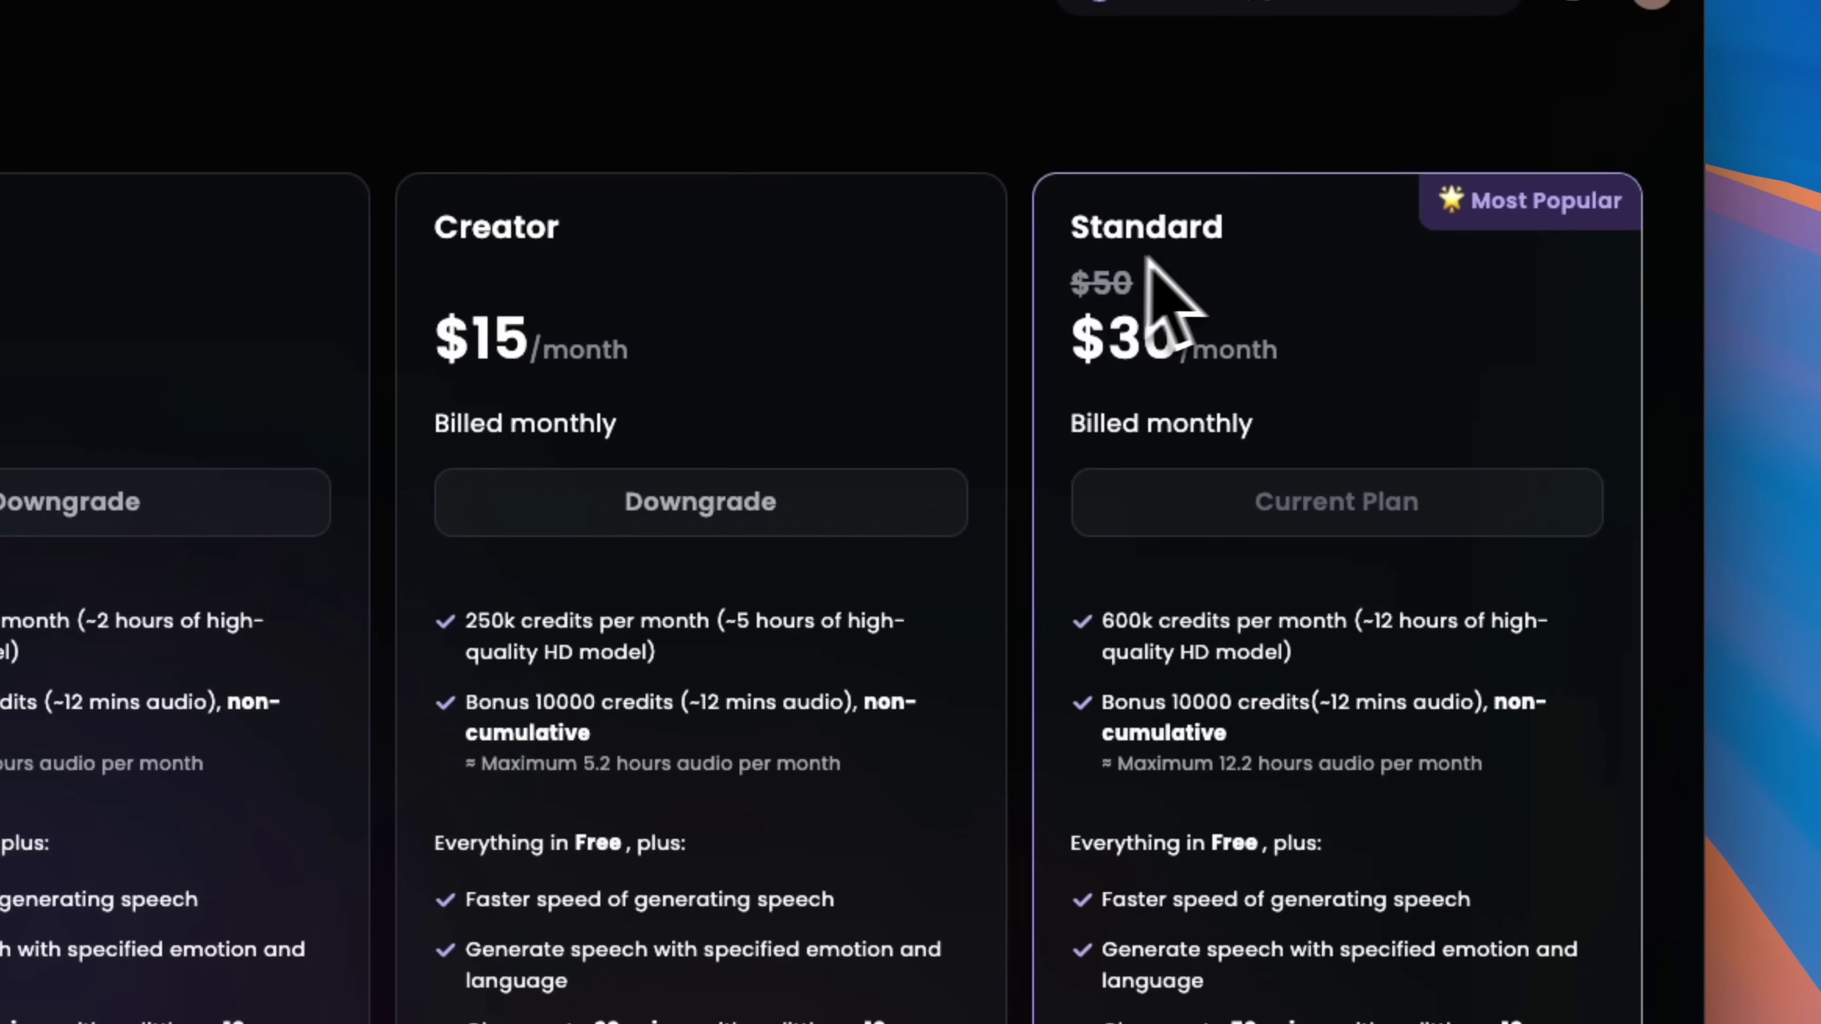
Step: Scroll through the subscription plans, from Creator at $15/month to the current Standard plan
scroll(1300, 651, down, 3)
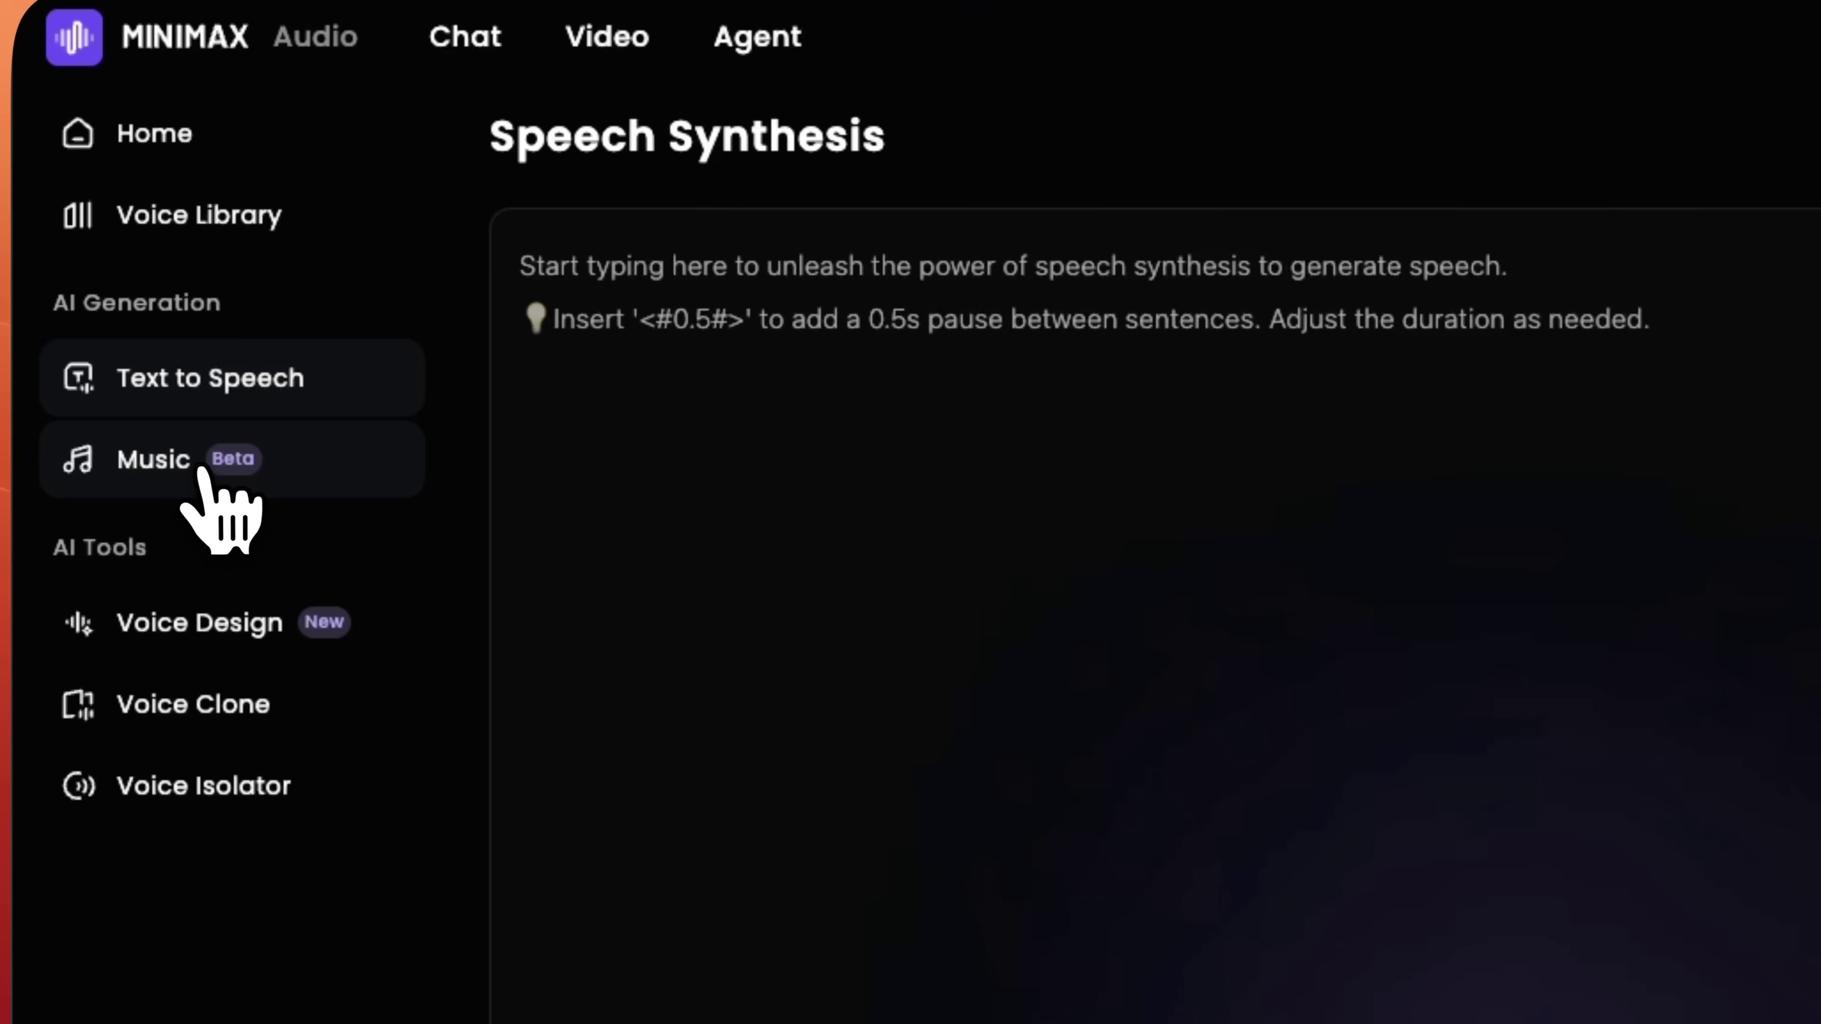
Step: Open Music creation and keep Music-1.5 as the model
click(202, 475)
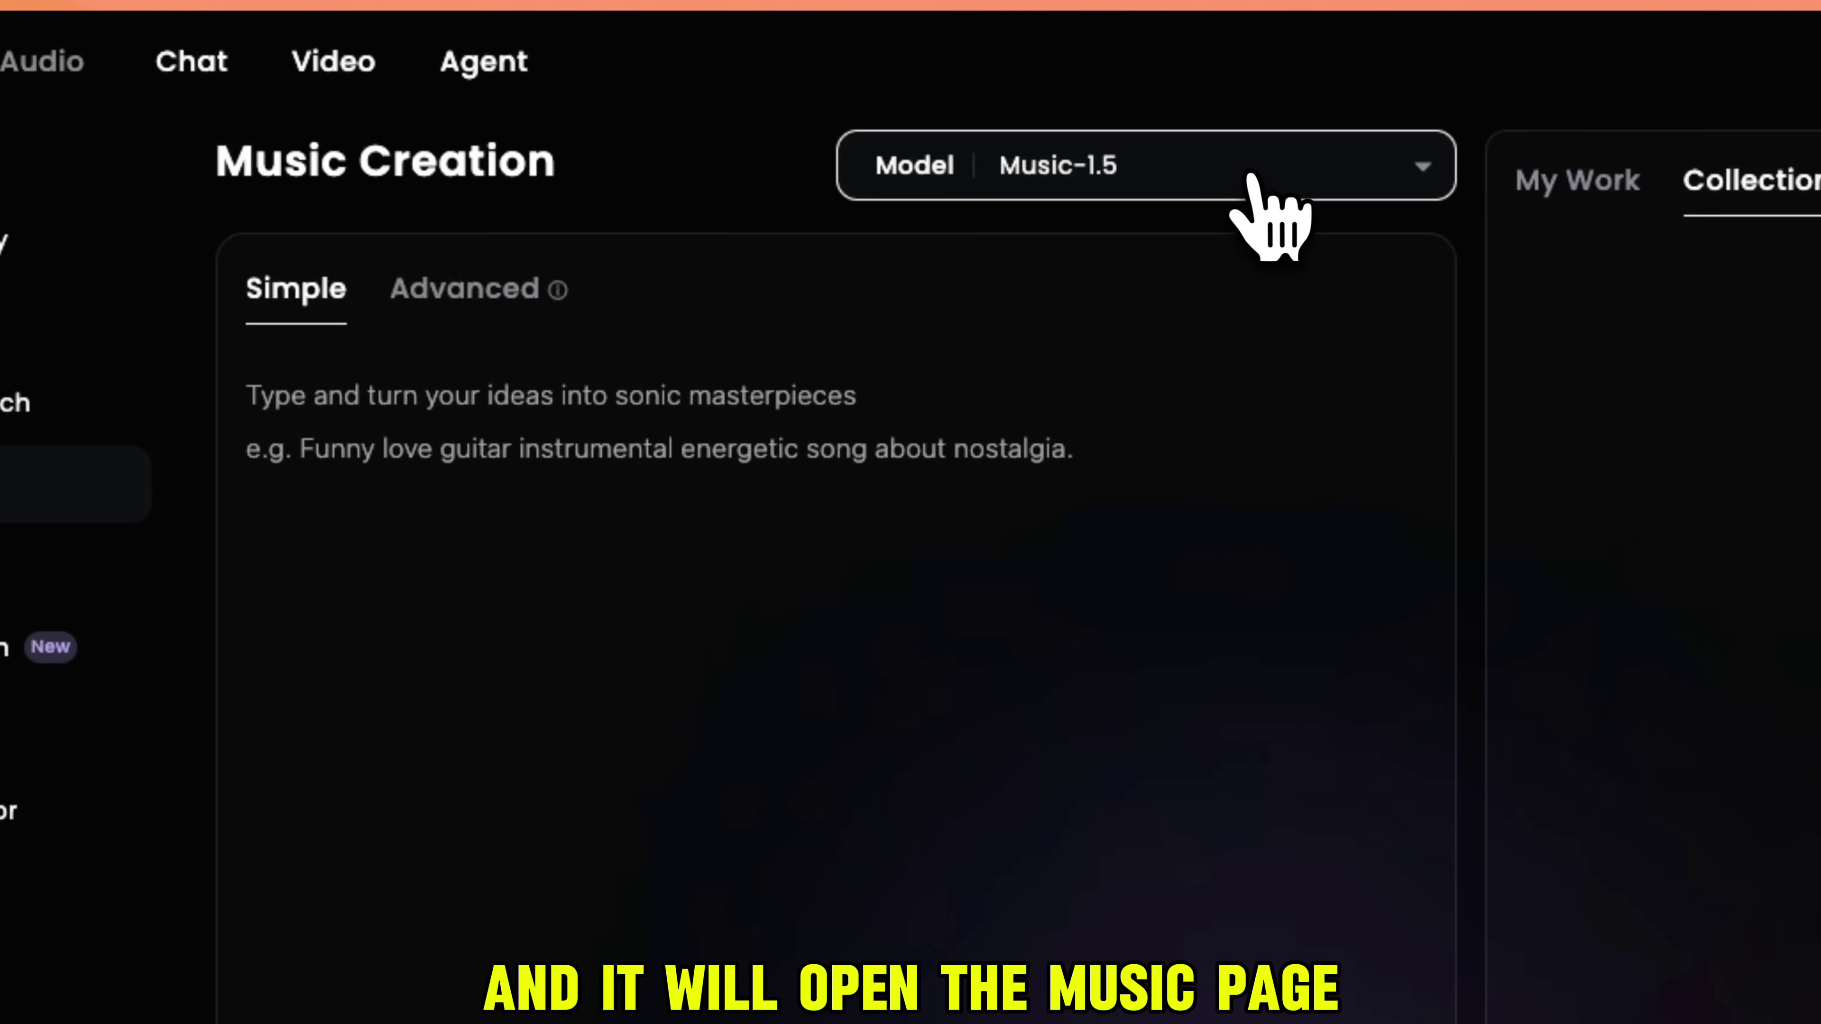
click(1183, 185)
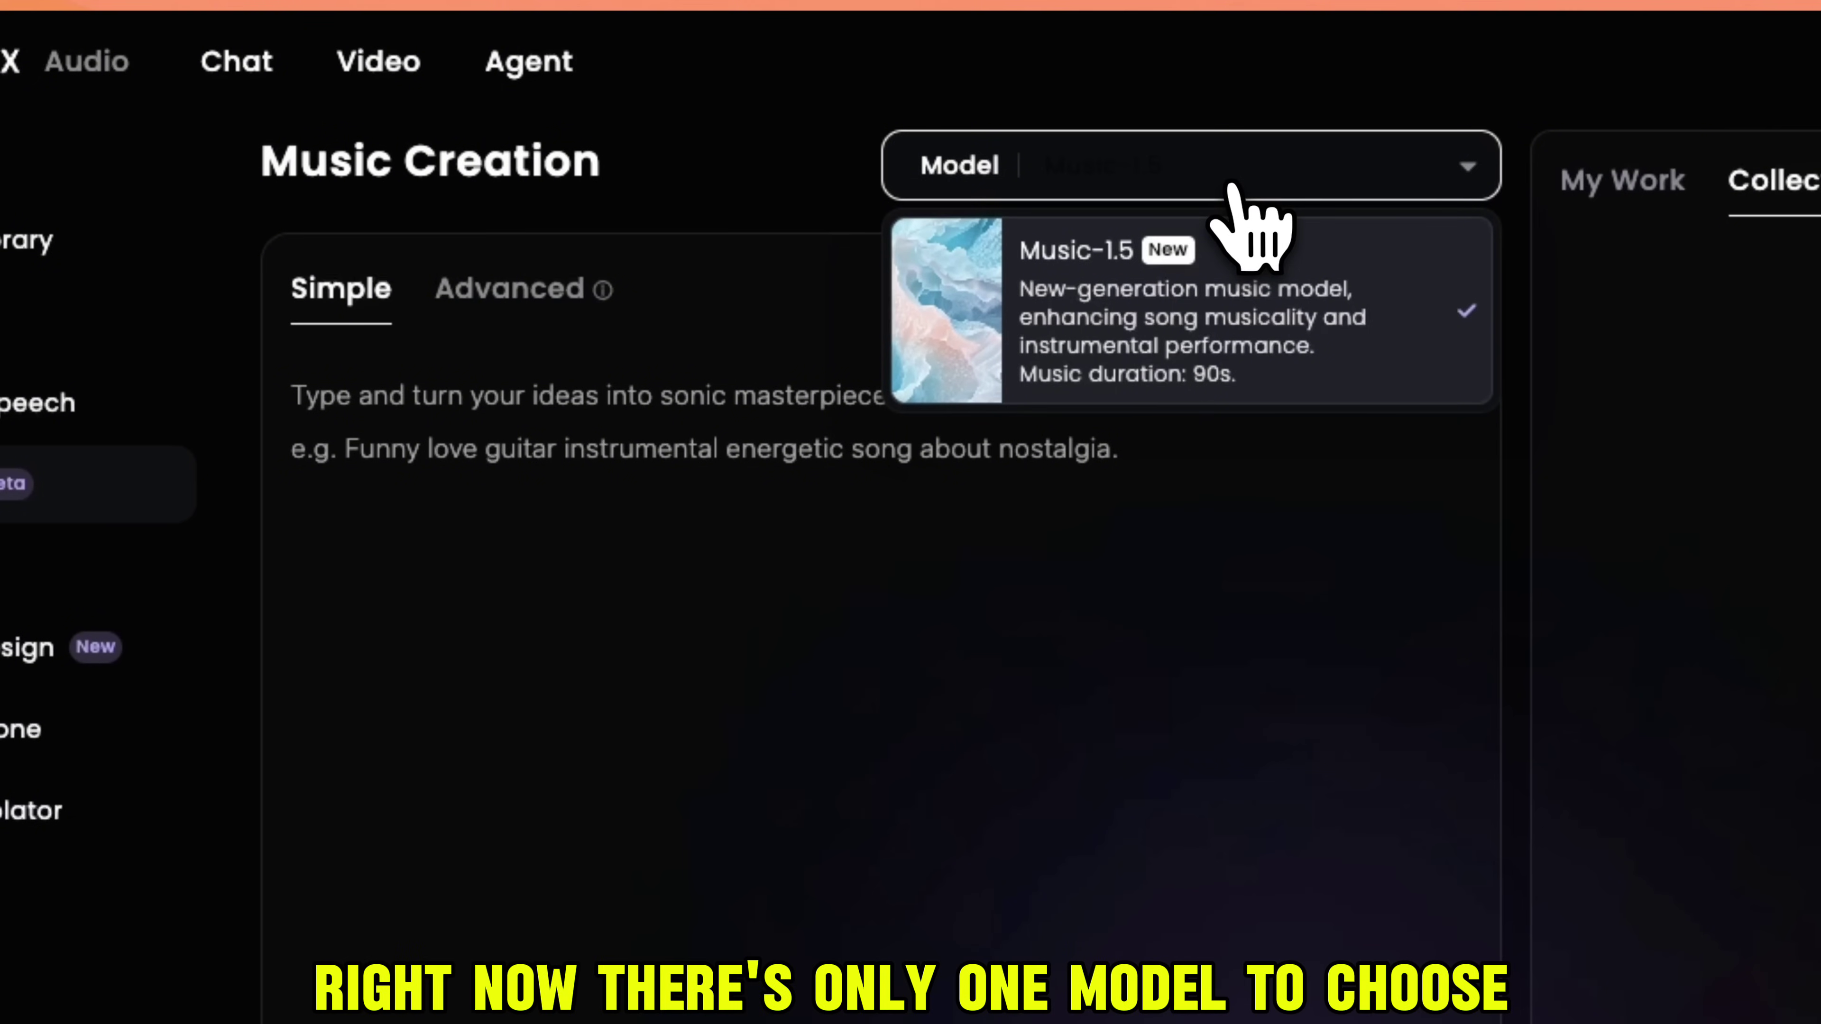
click(1233, 186)
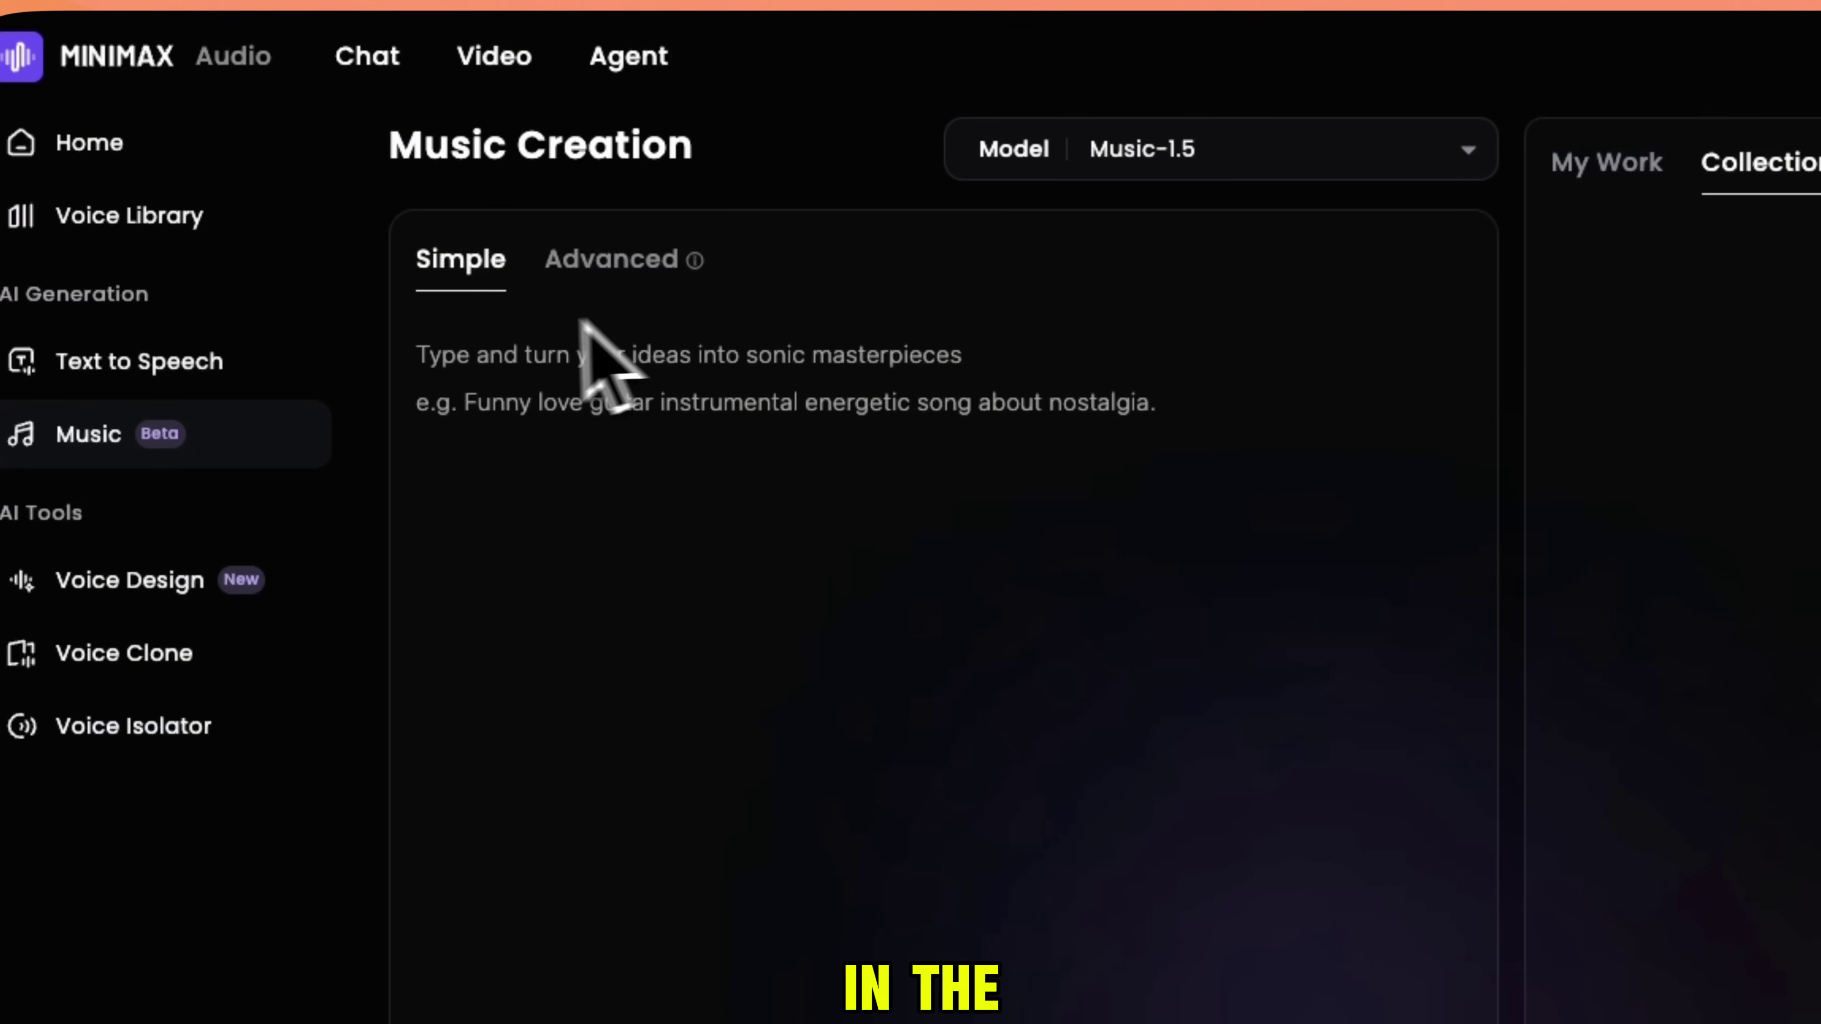
Step: Generate 3 songs (900 credits) from the prompt 'A romantic Pop song about love at first sight'
click(532, 319)
text(A romantic)
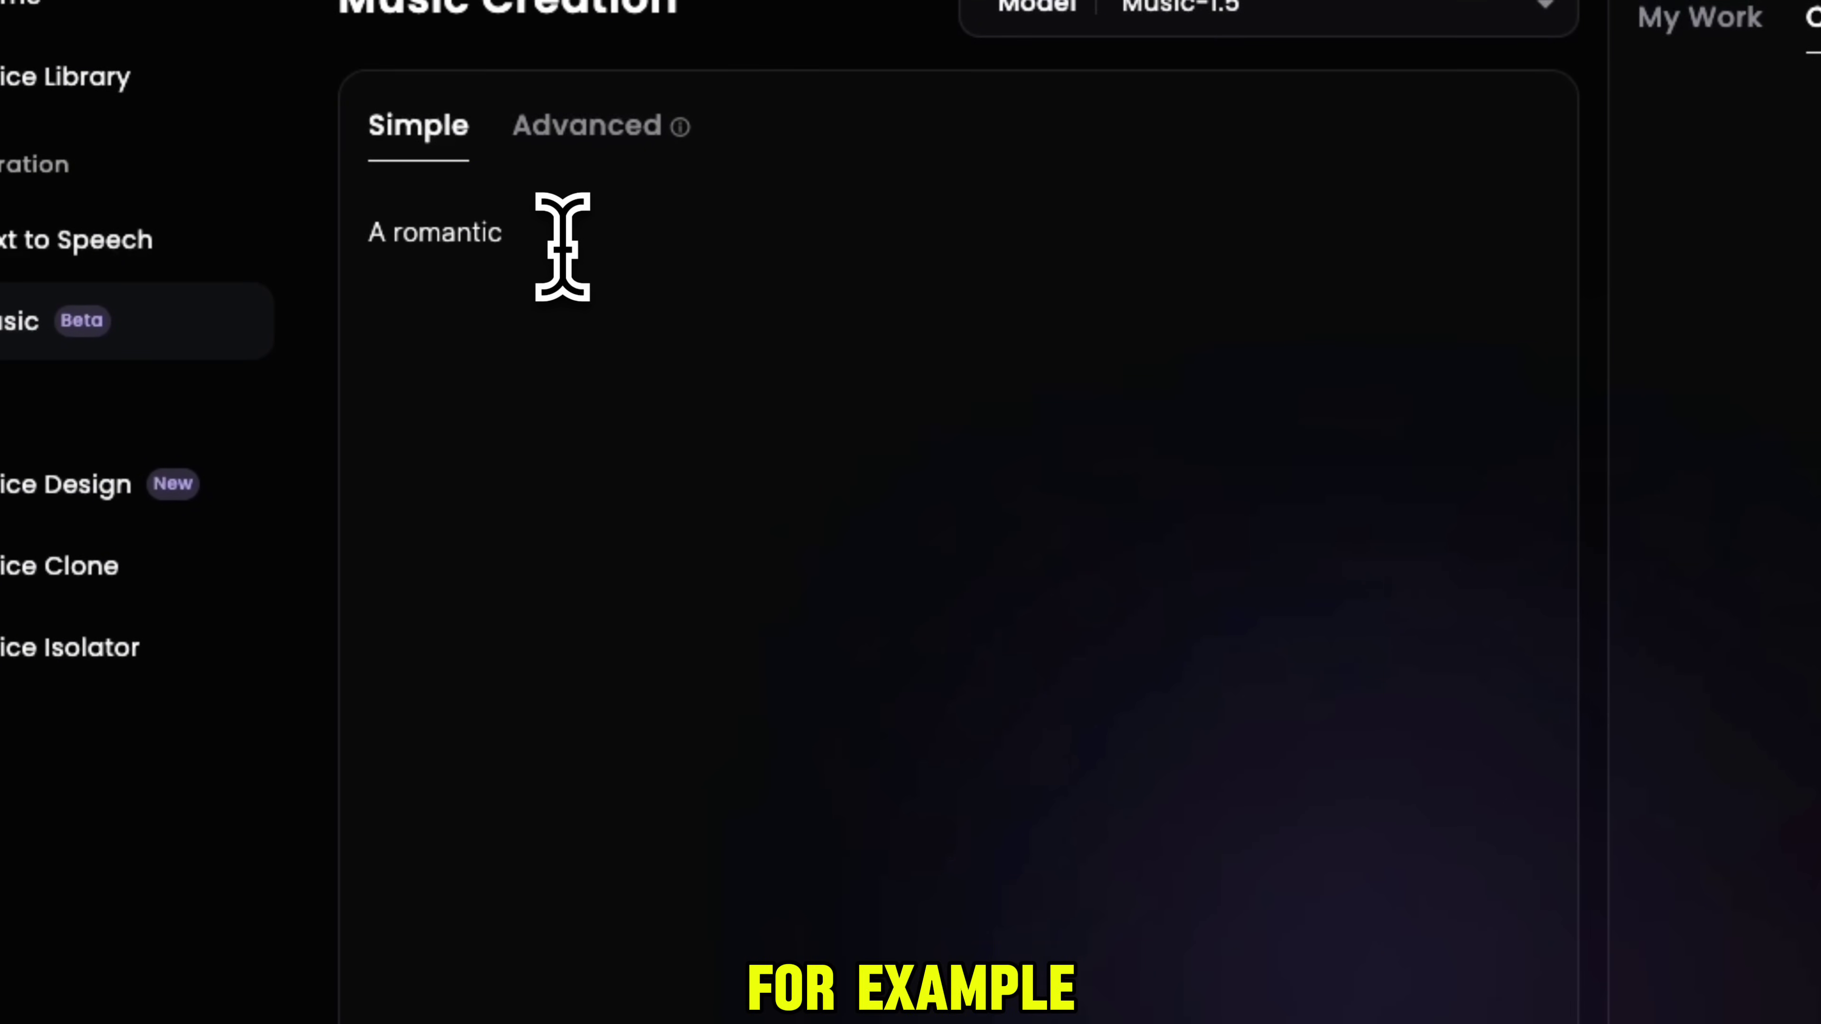
text( Pop Song about love at first sight)
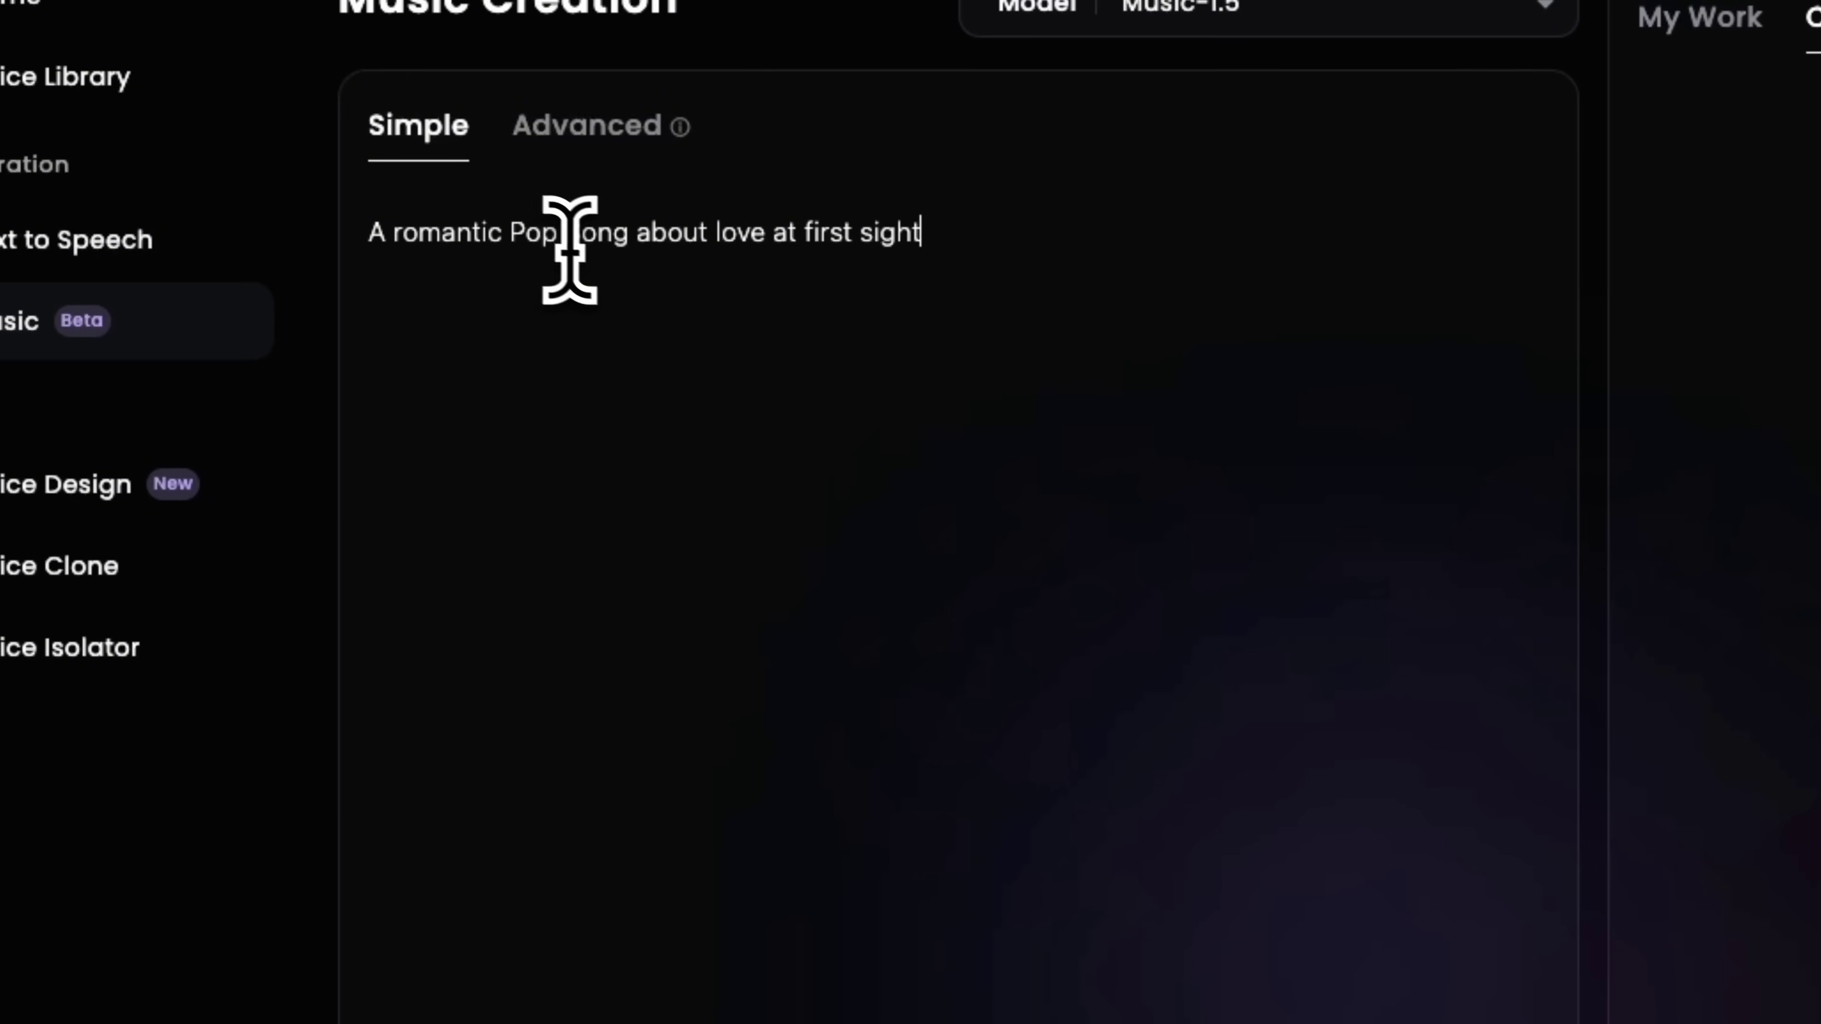
click(796, 912)
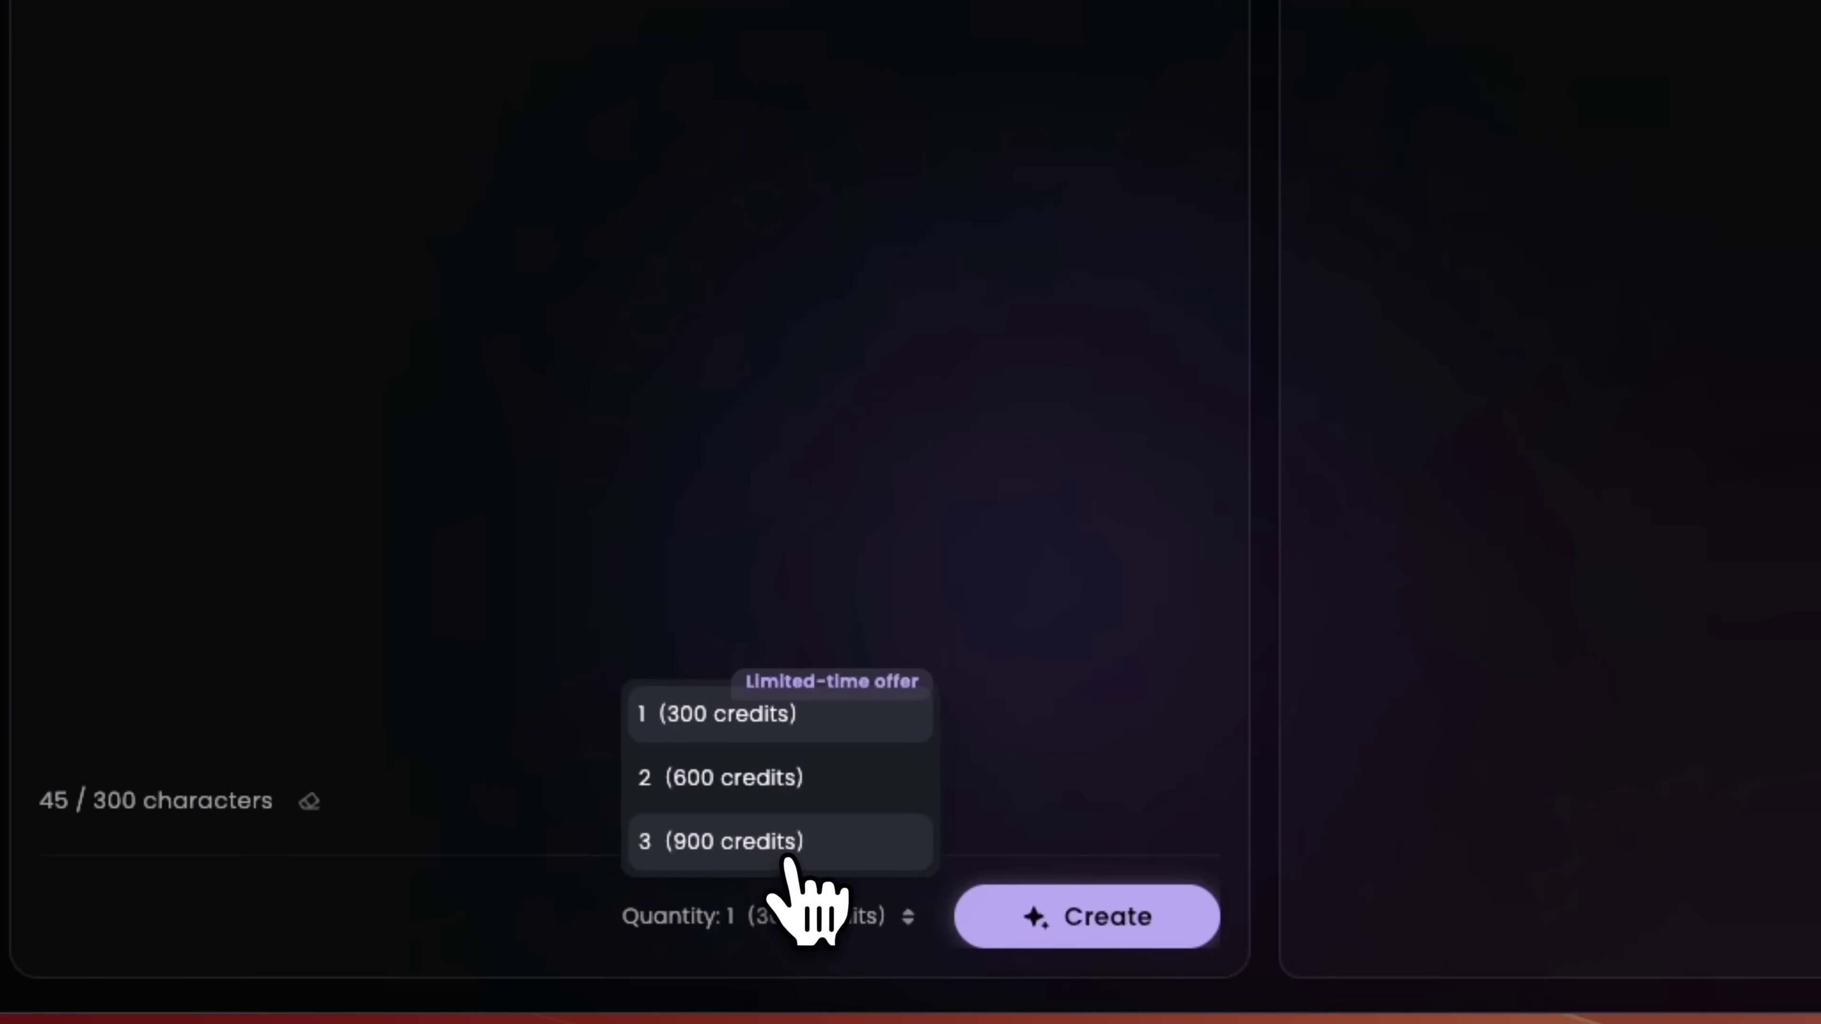
click(786, 853)
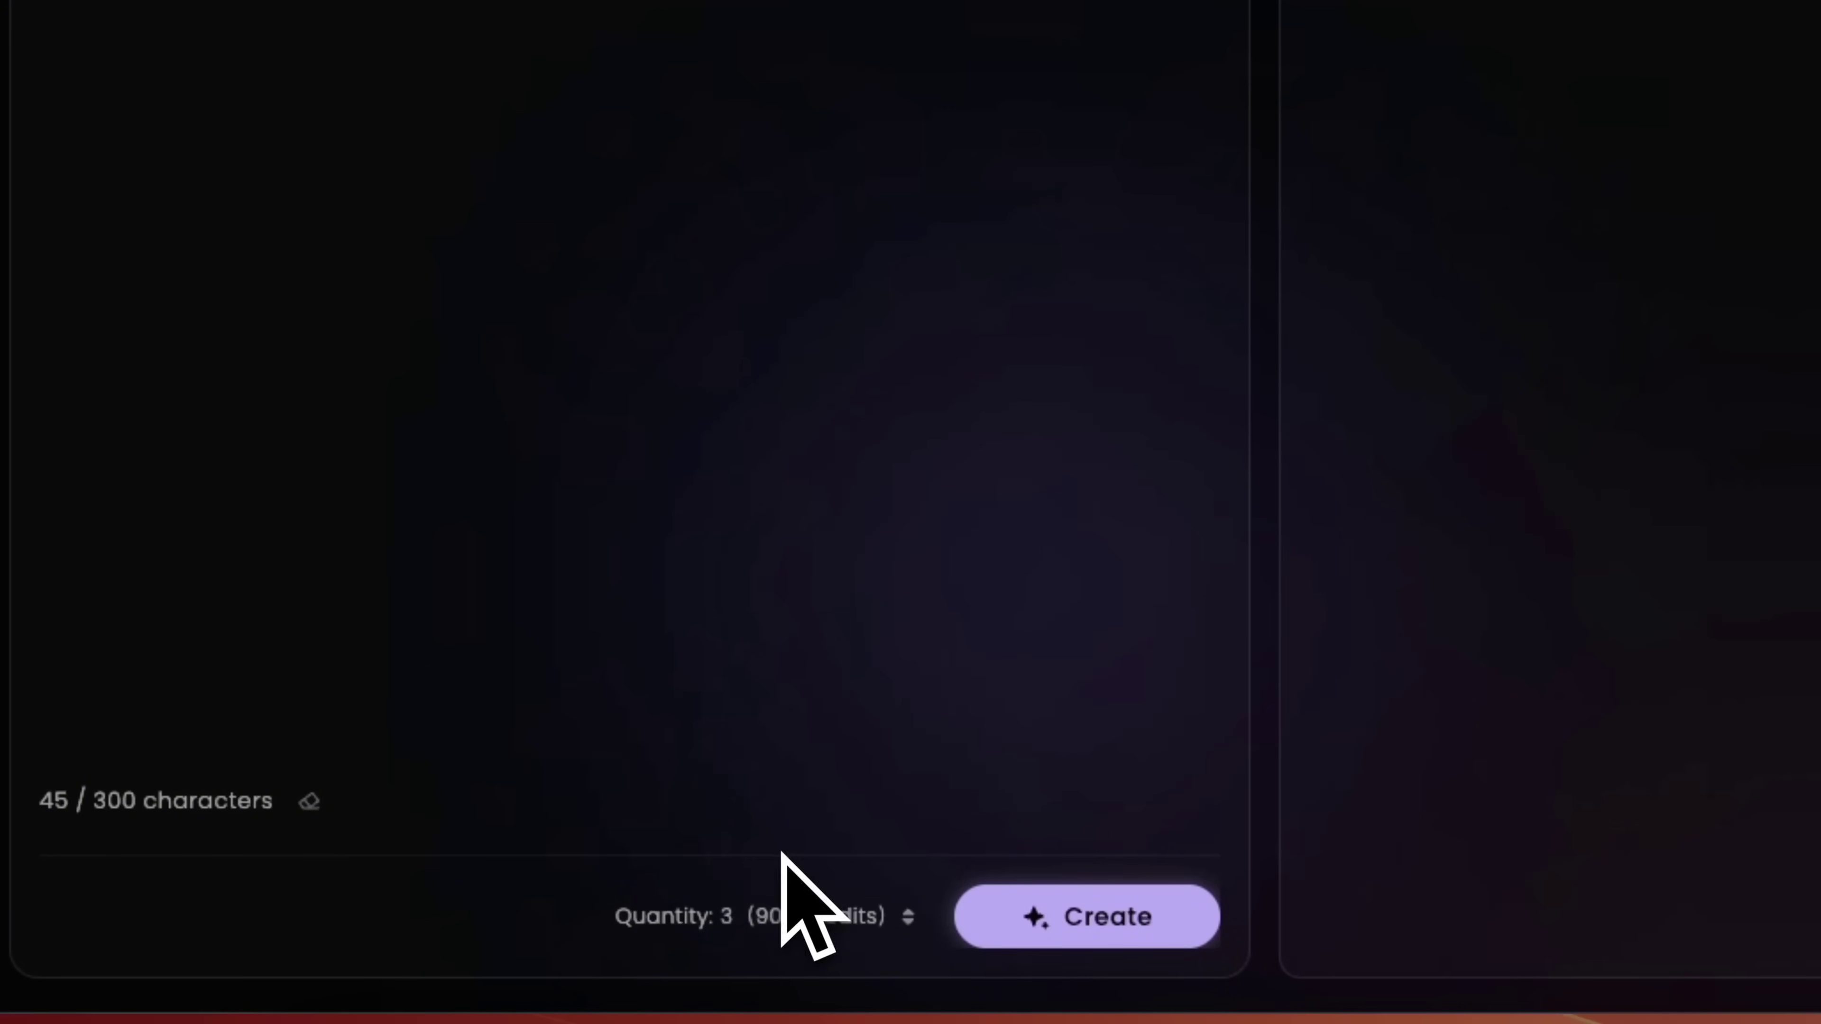
click(1084, 925)
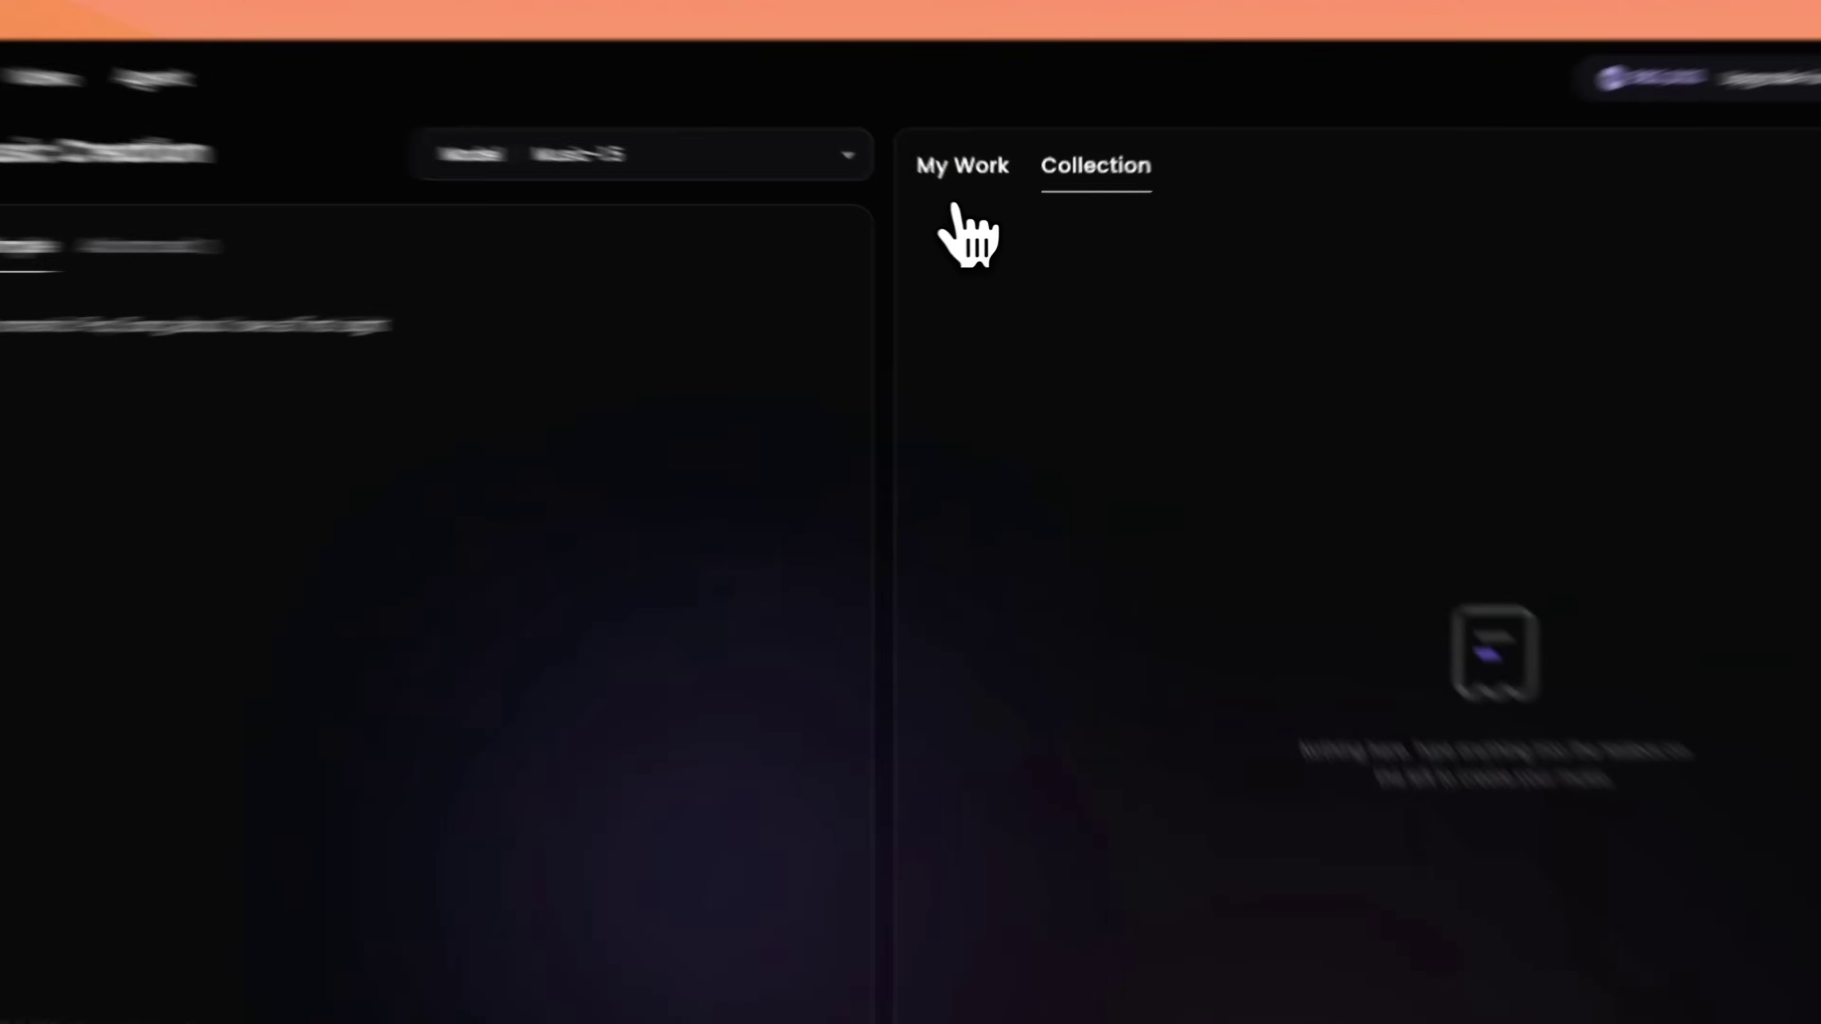
Step: Play the first 'Love At First Light' track in My Work, collect it, and copy its share link
click(932, 139)
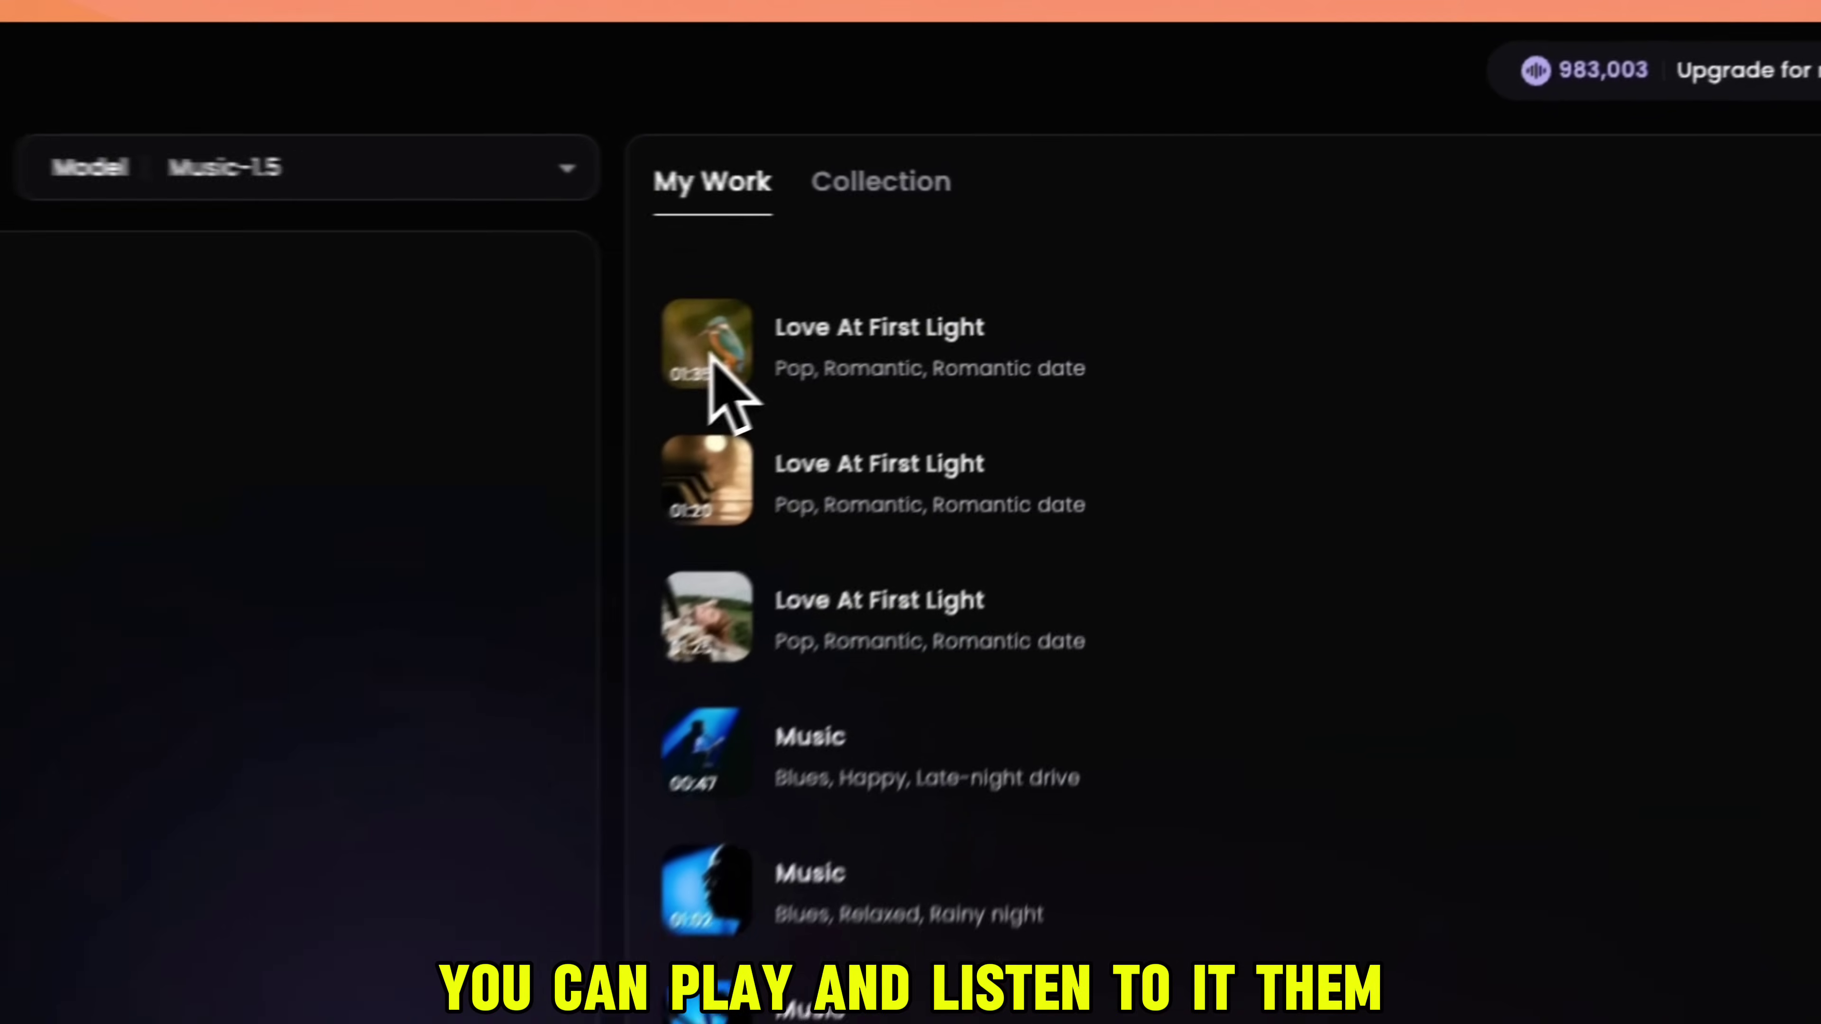
click(720, 345)
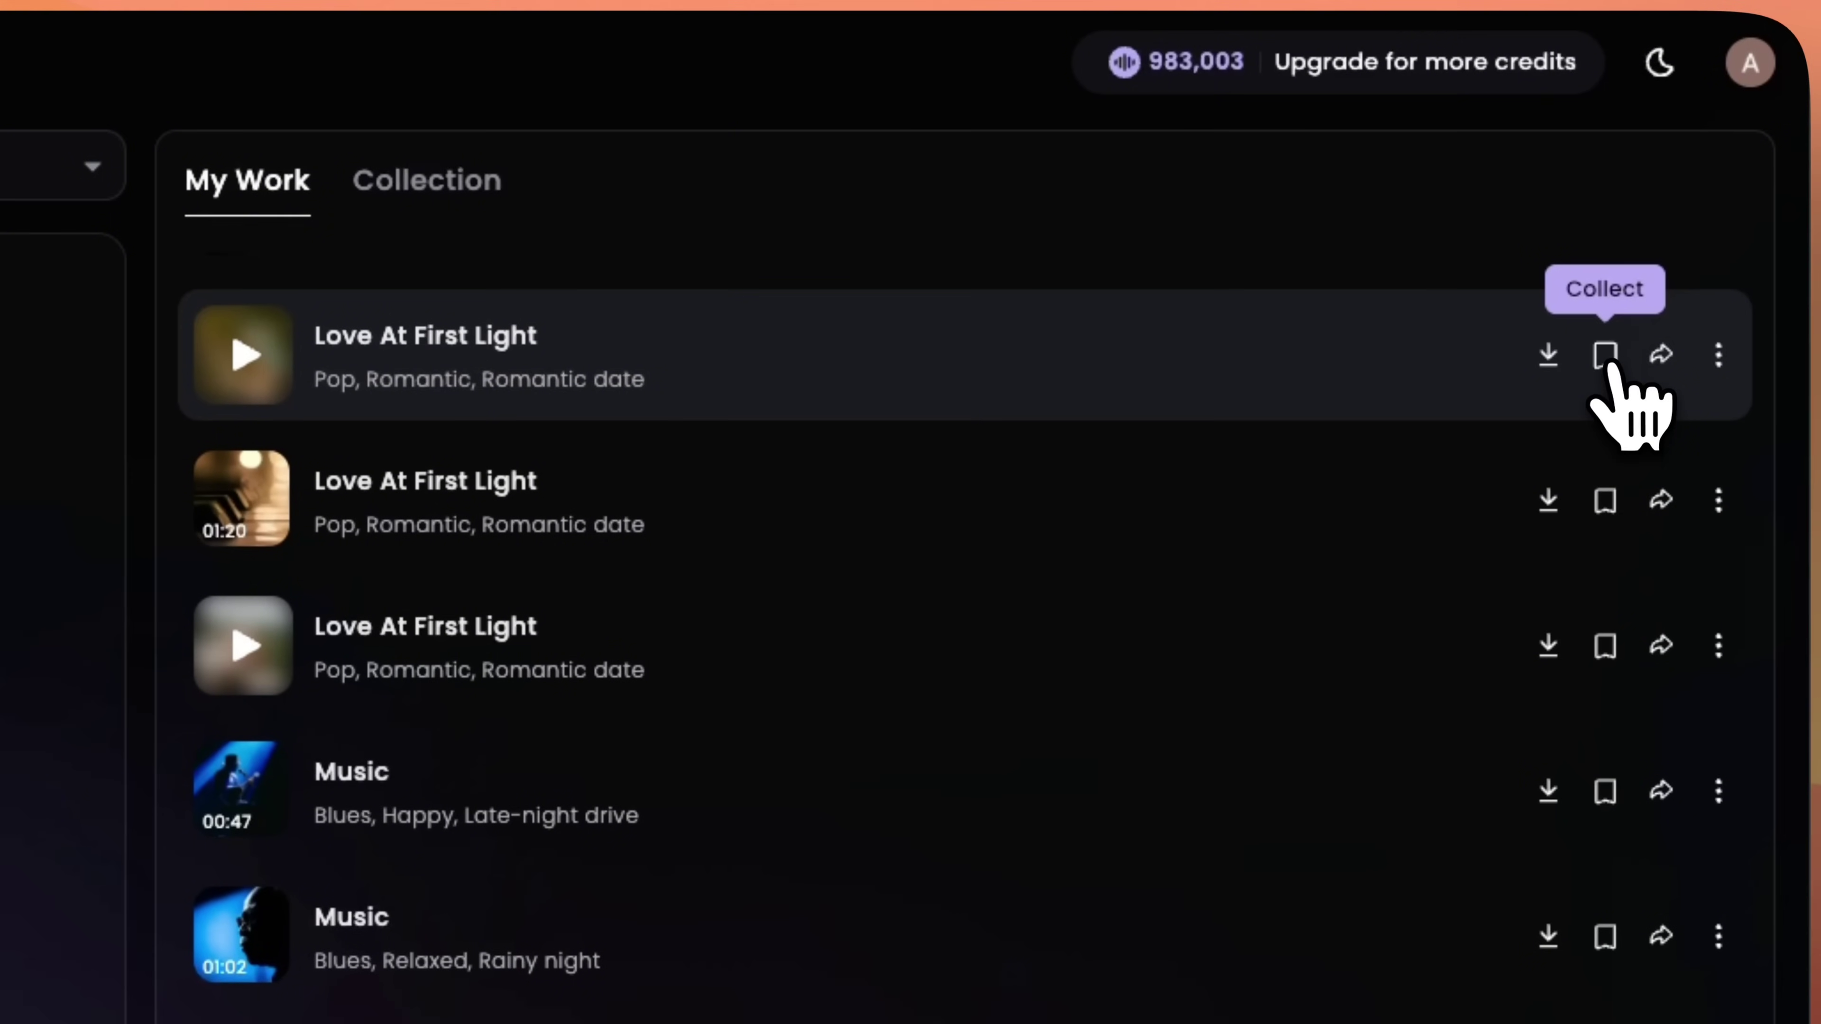
click(1606, 356)
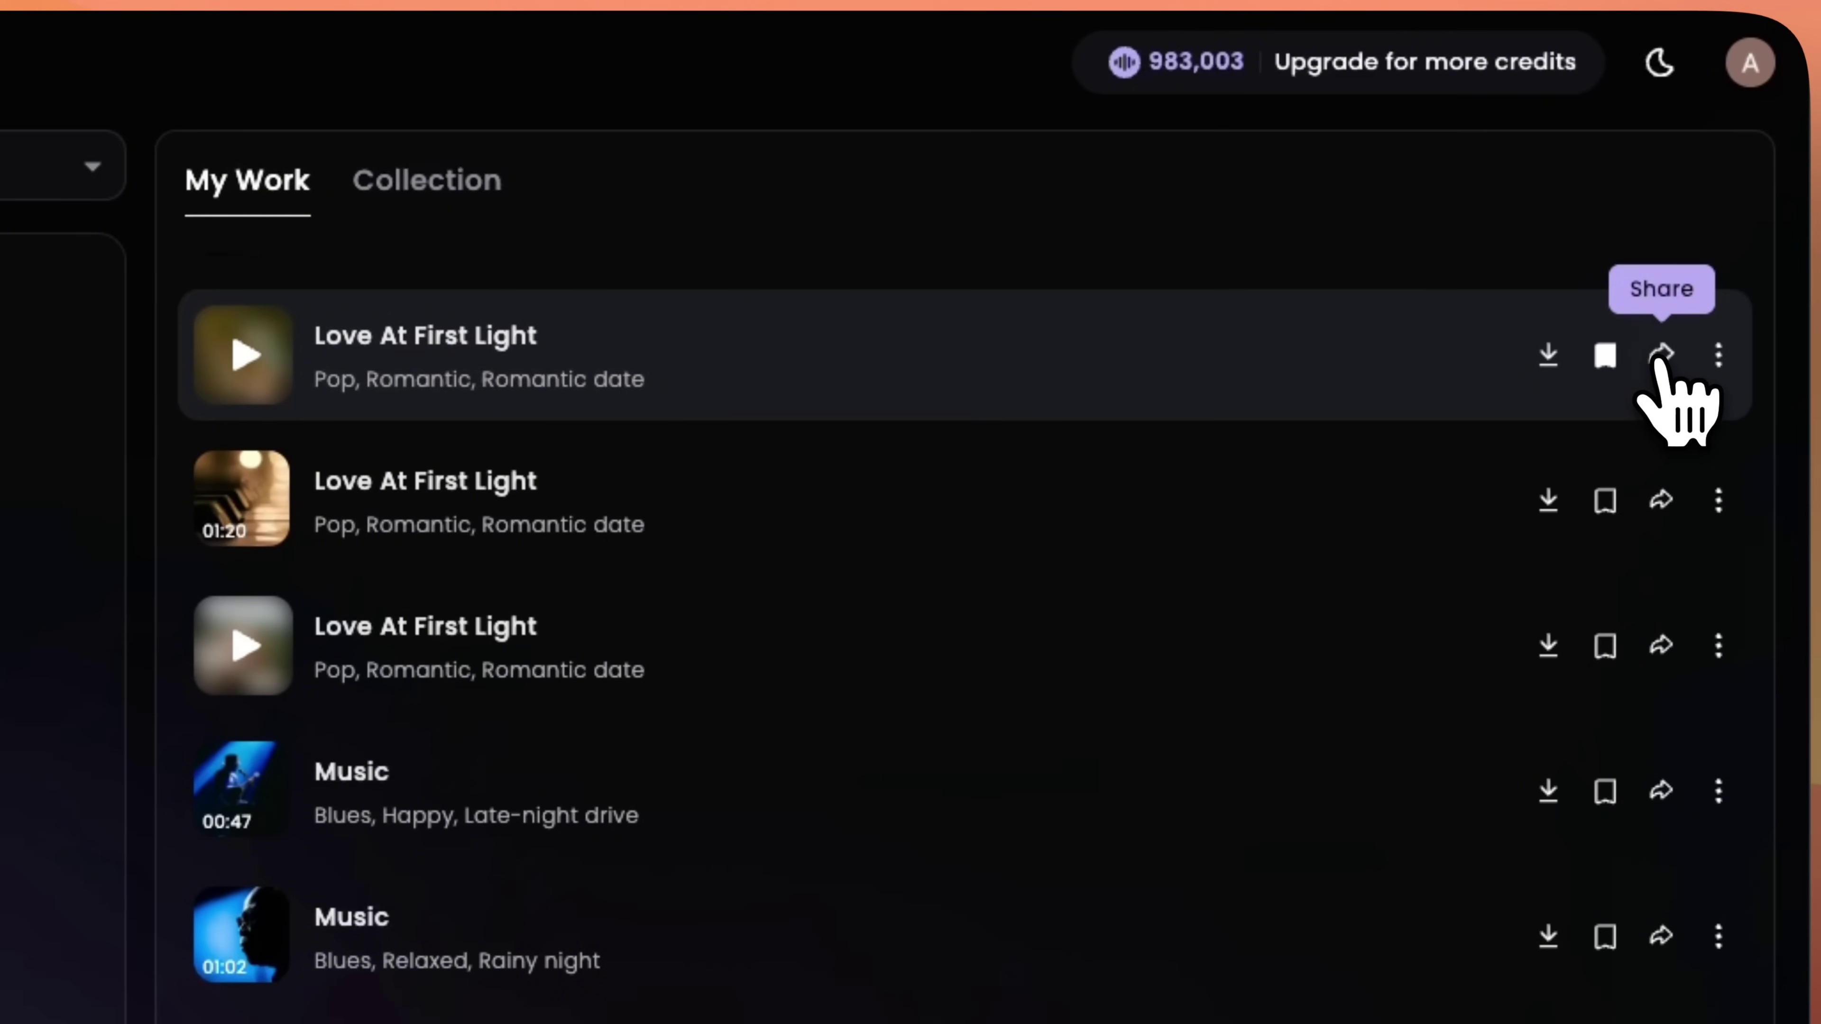
click(1662, 355)
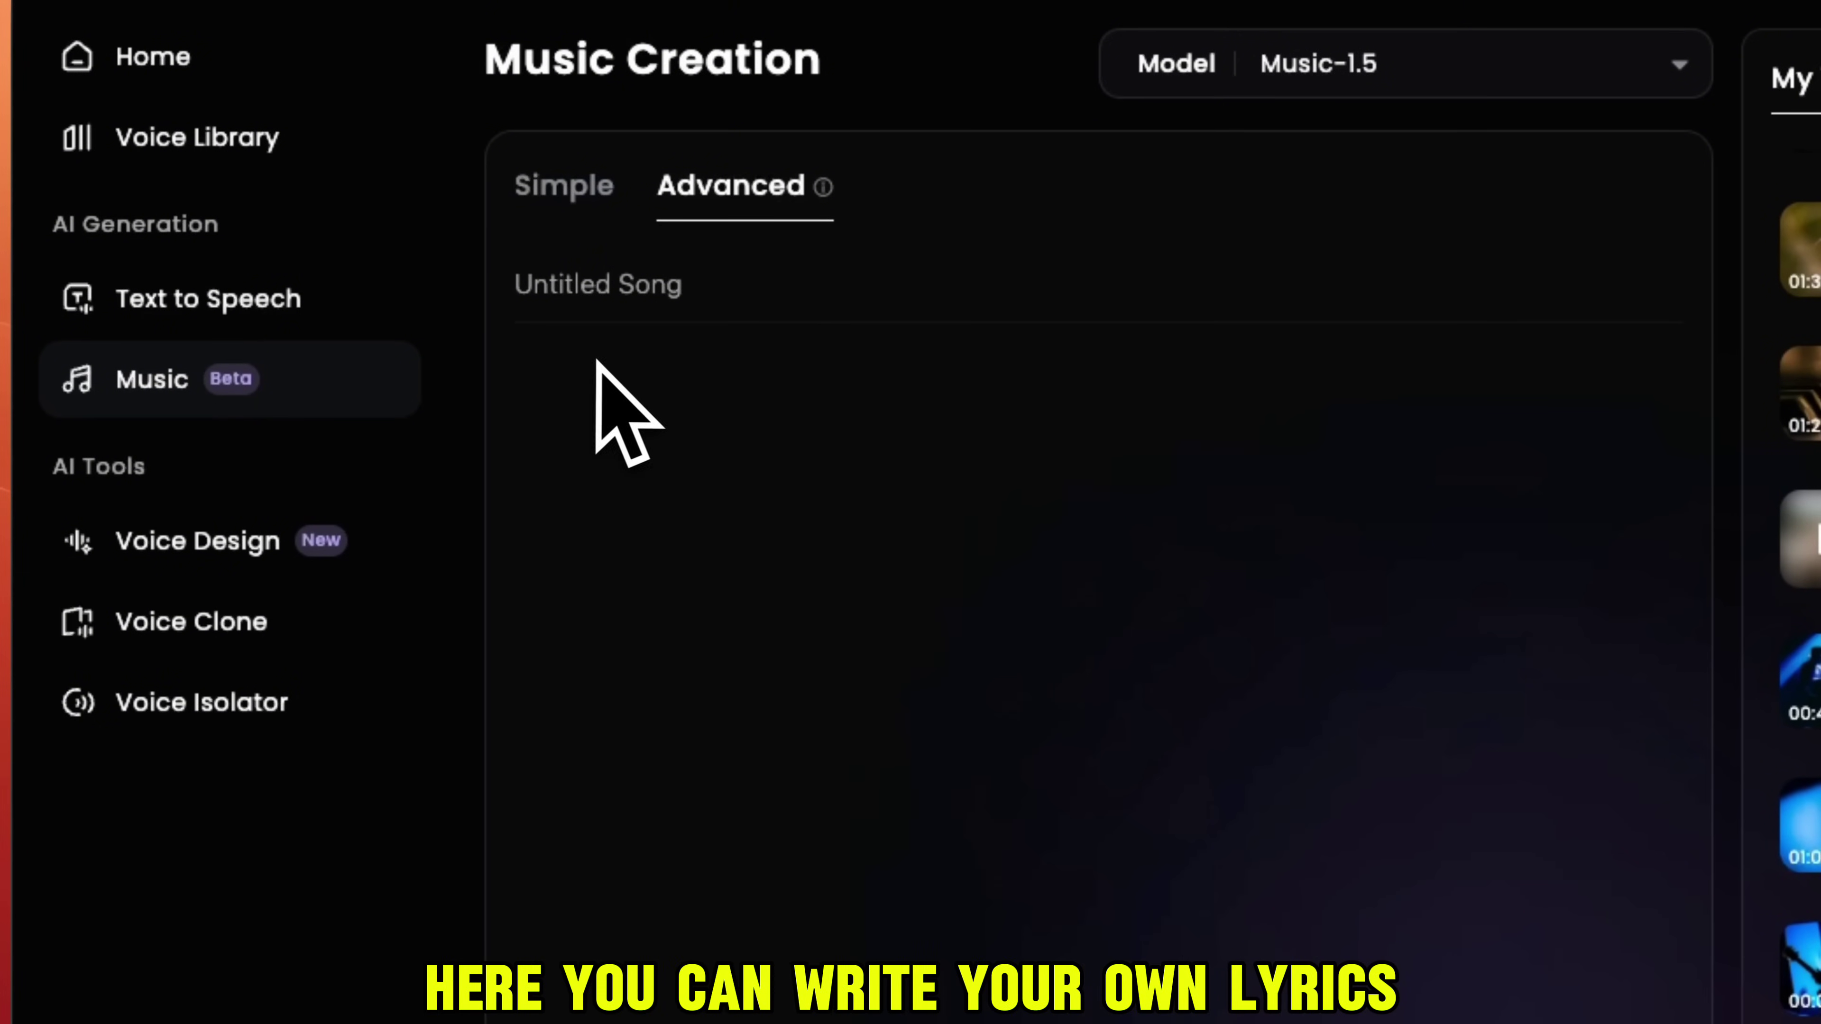
Step: Title the song 'Love never fades' and paste the prepared Intro, Verse and Chorus lyrics
text(Love never fades )
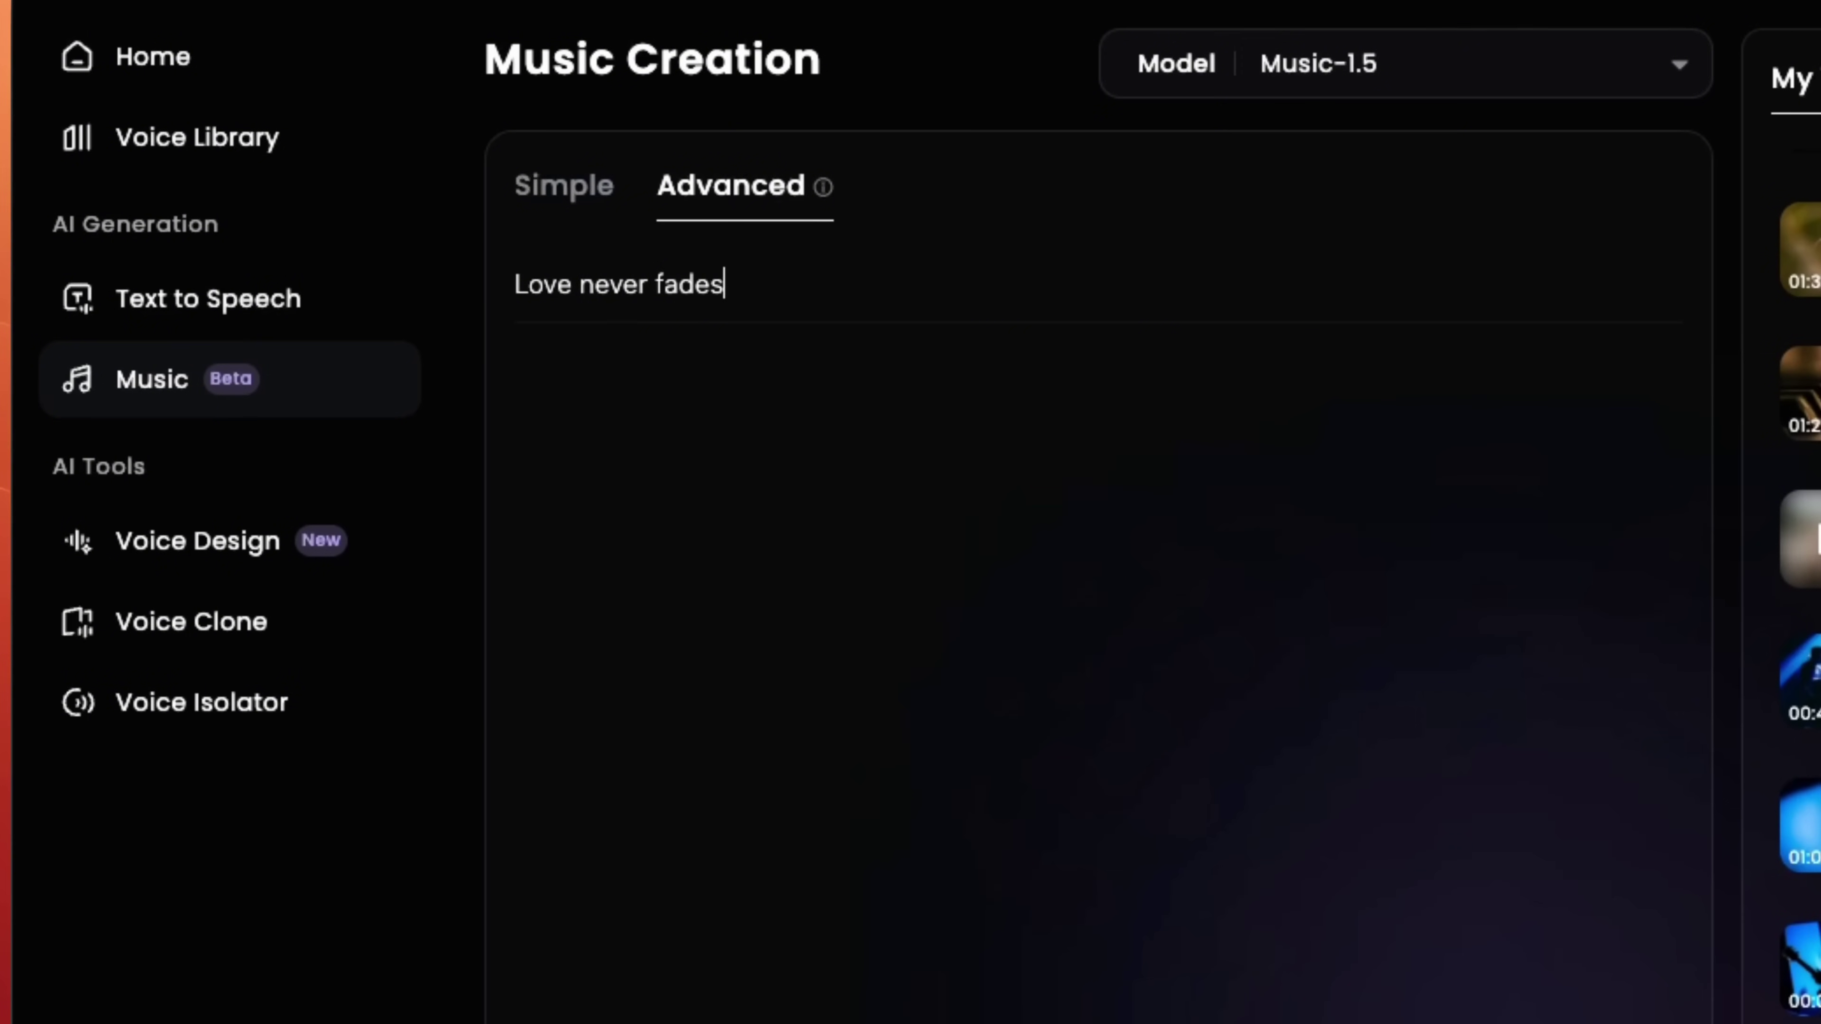
text(/)
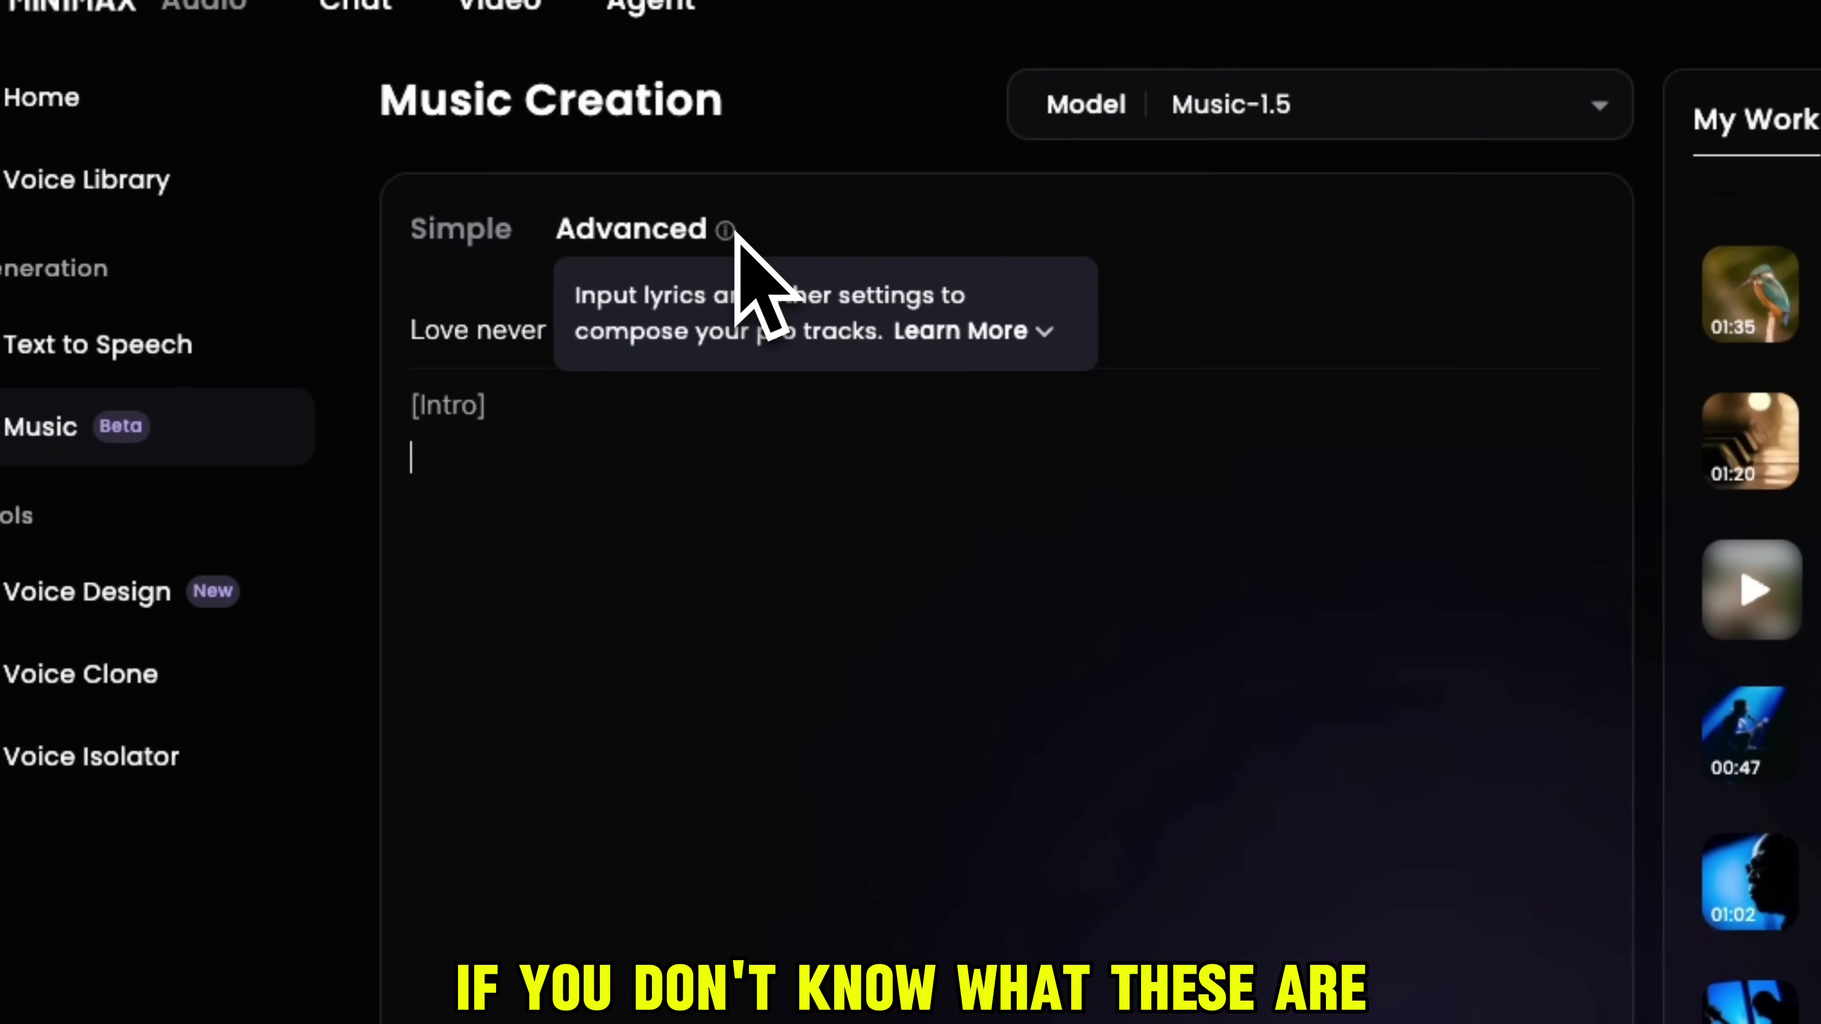
click(967, 336)
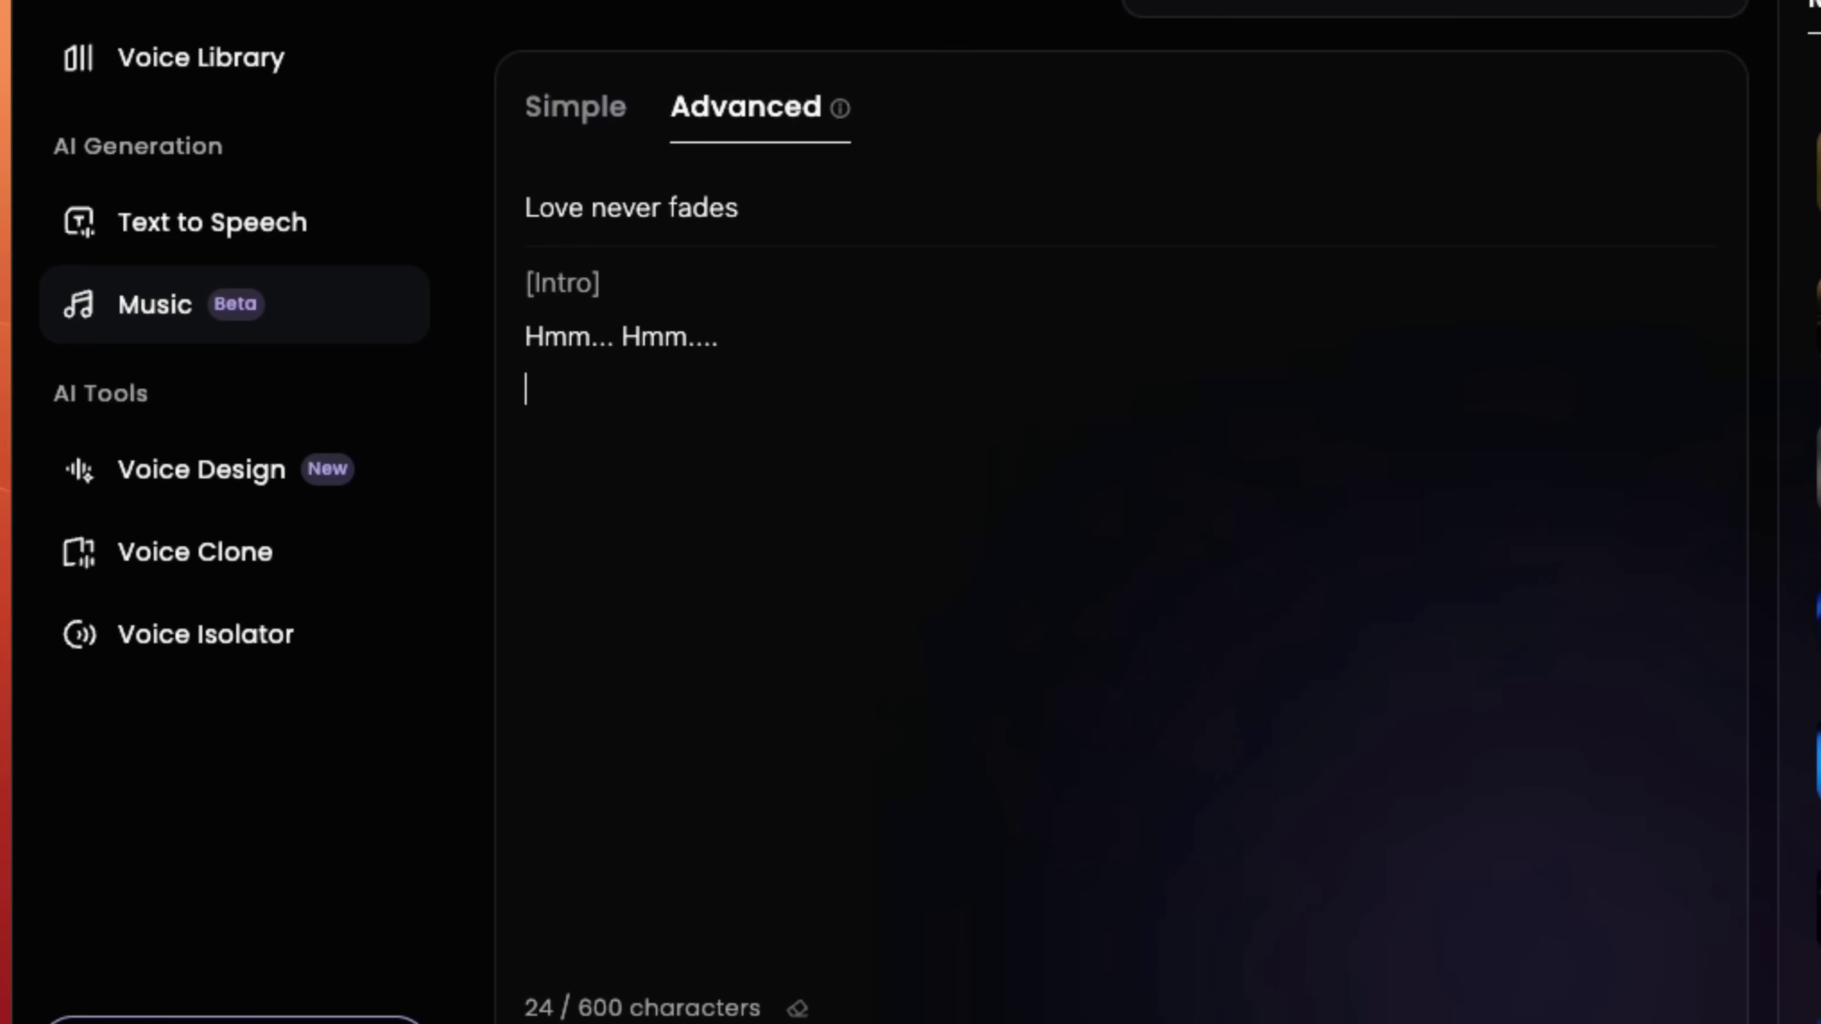
key(ctrl+v)
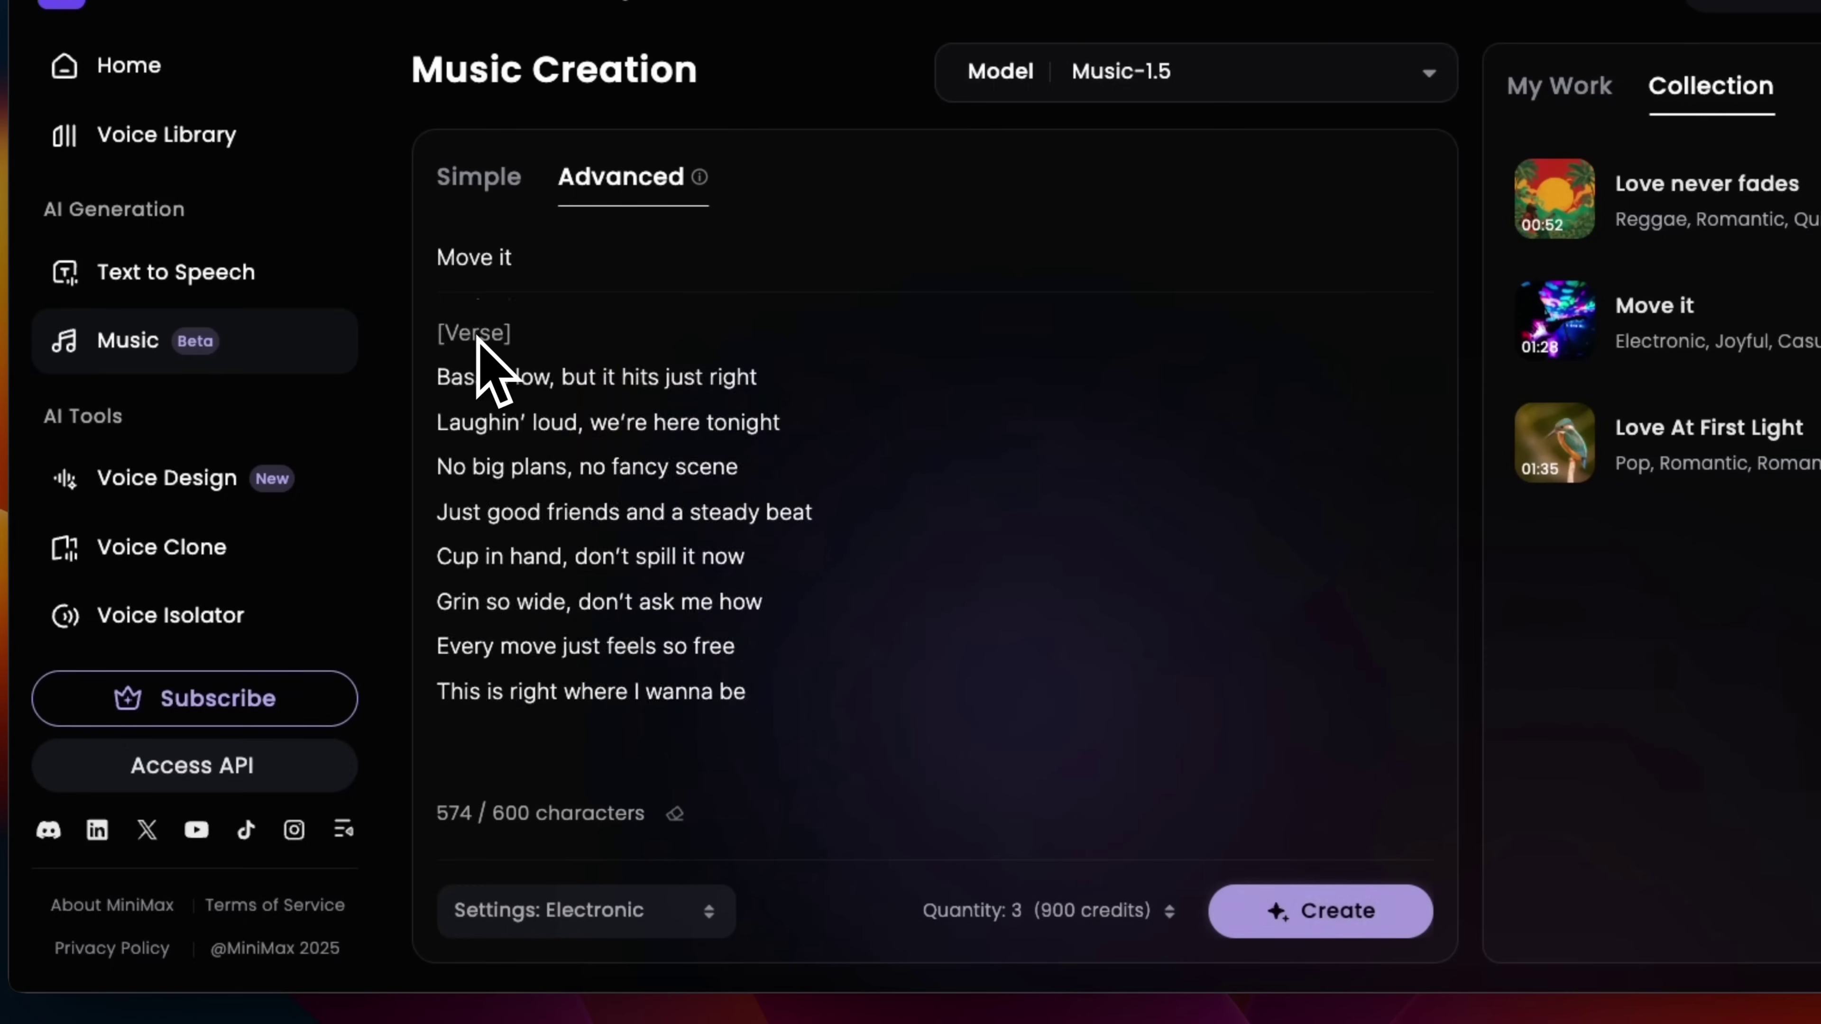
scroll(512, 362, down, 5)
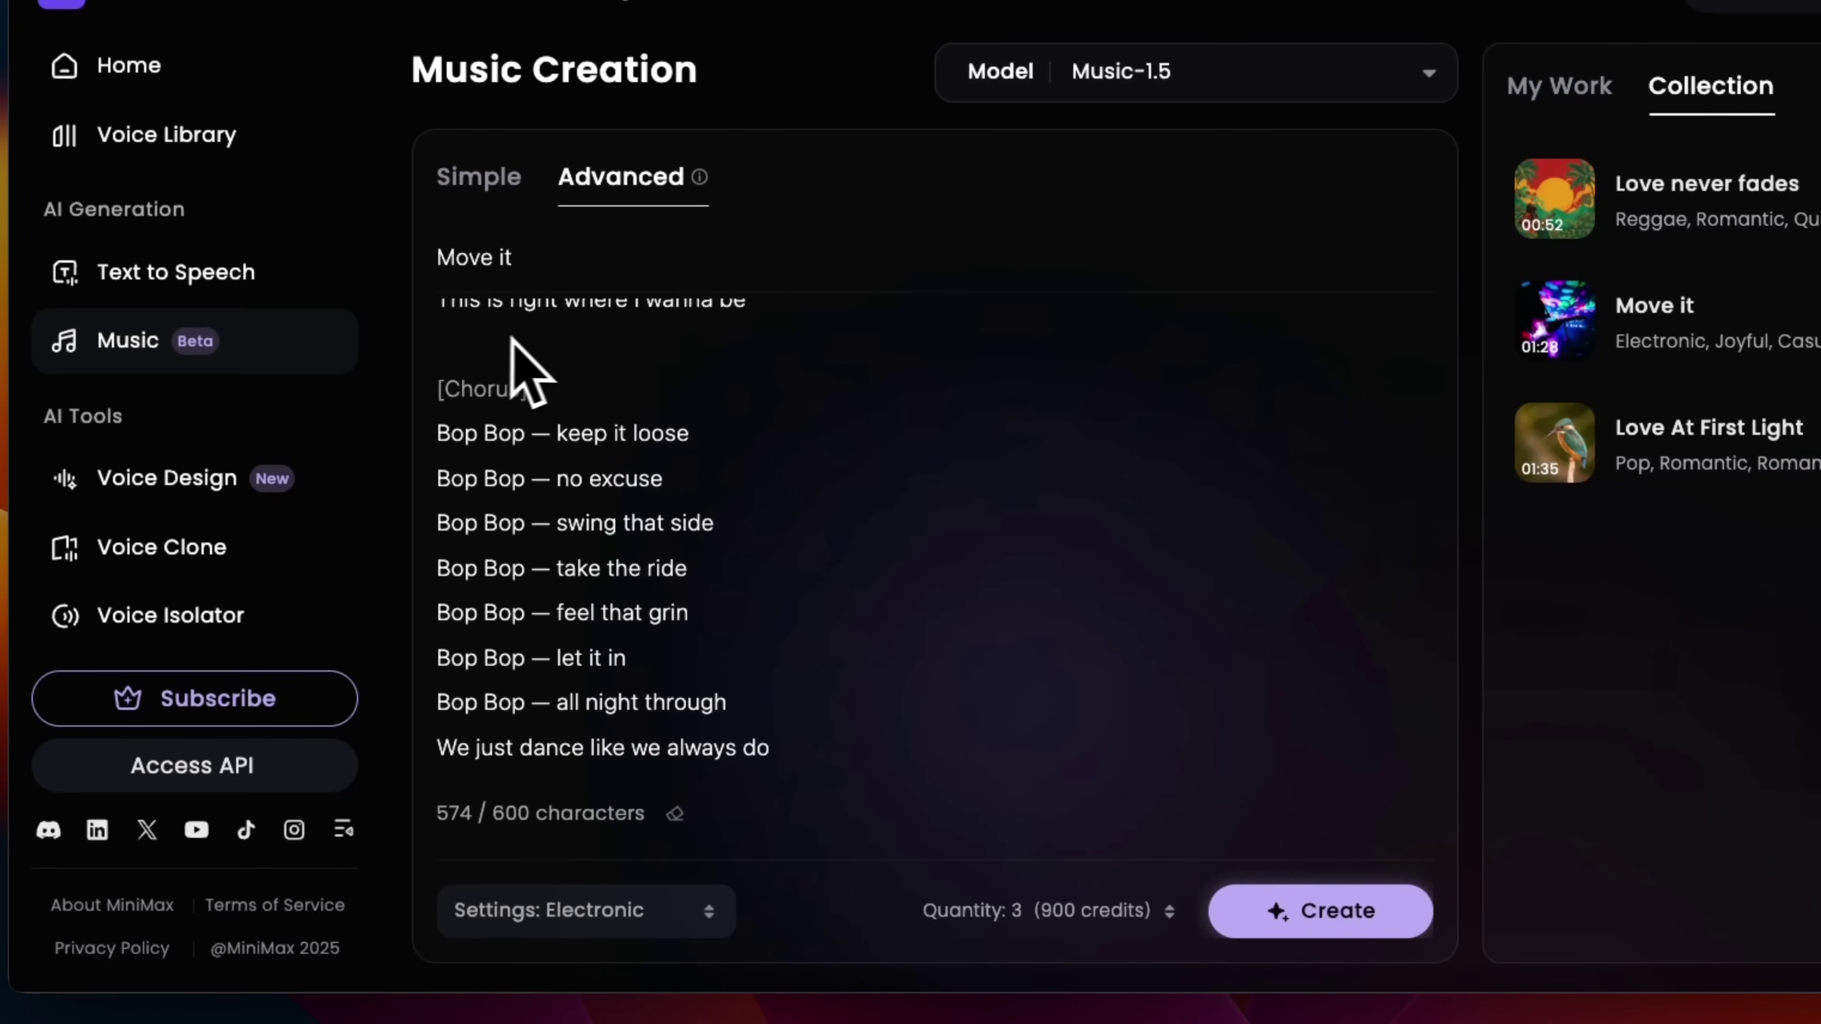
scroll(556, 380, up, 5)
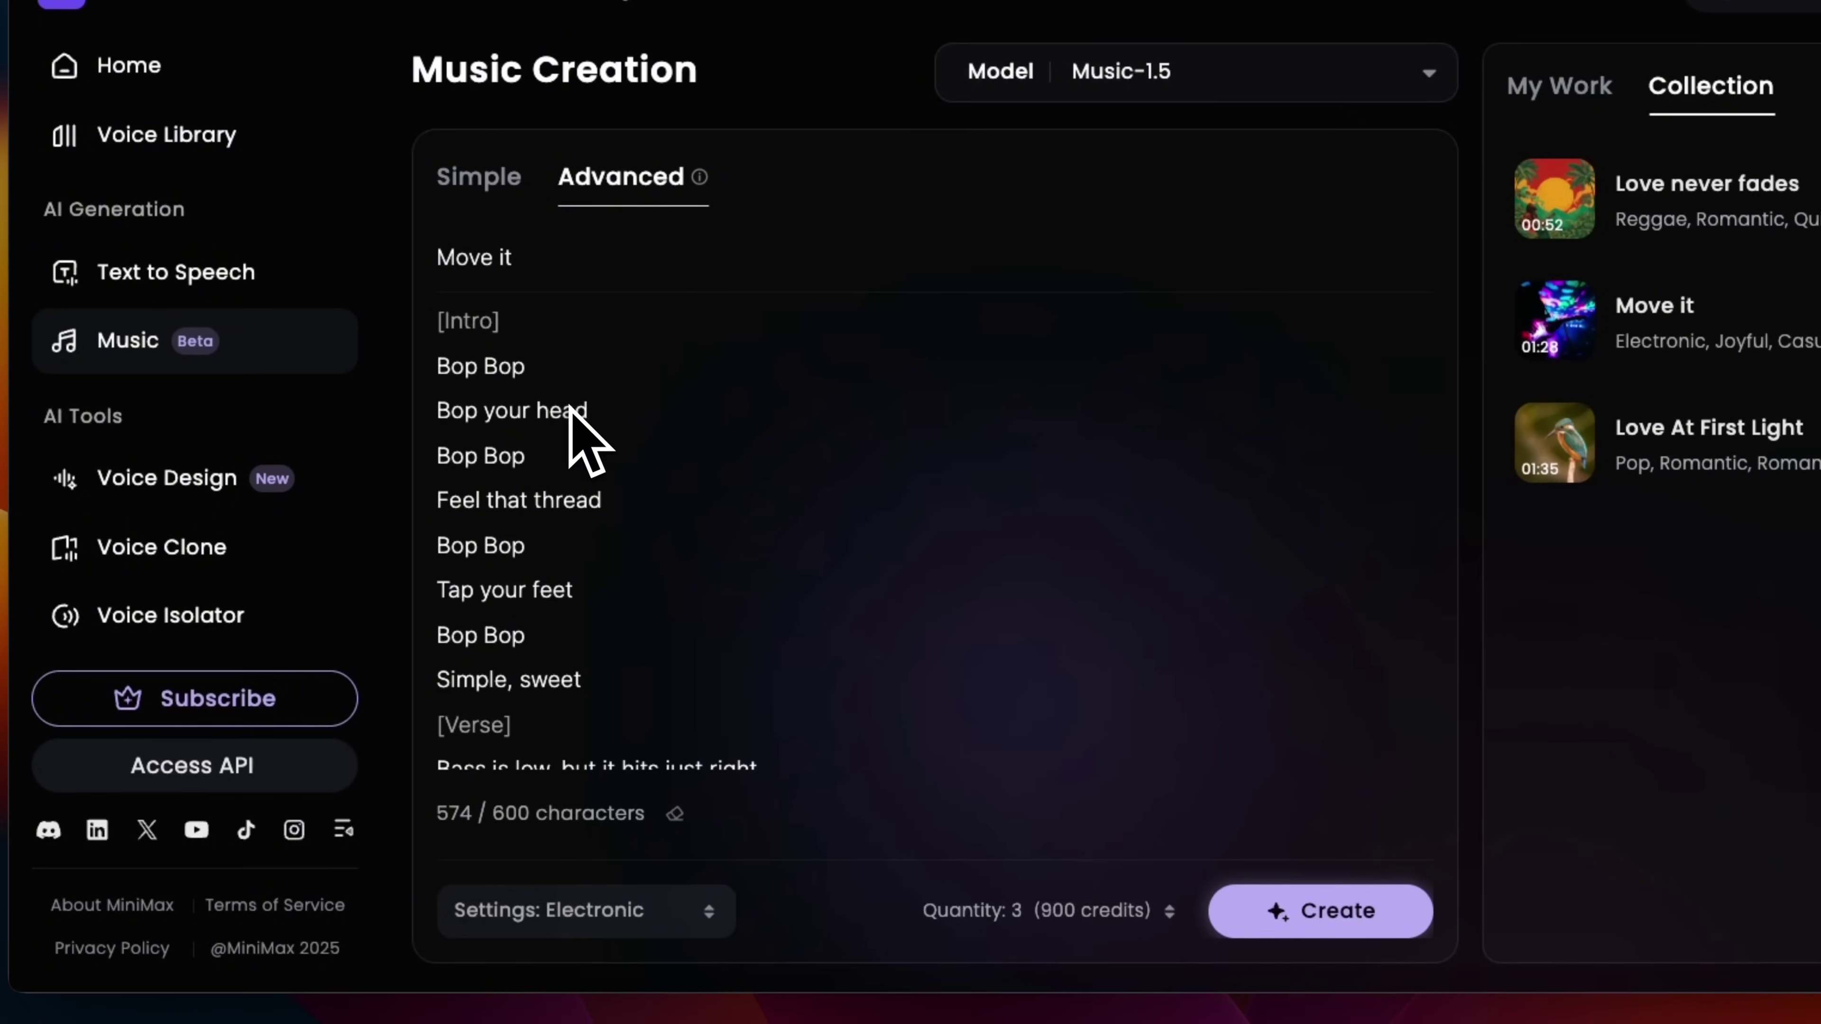
click(609, 910)
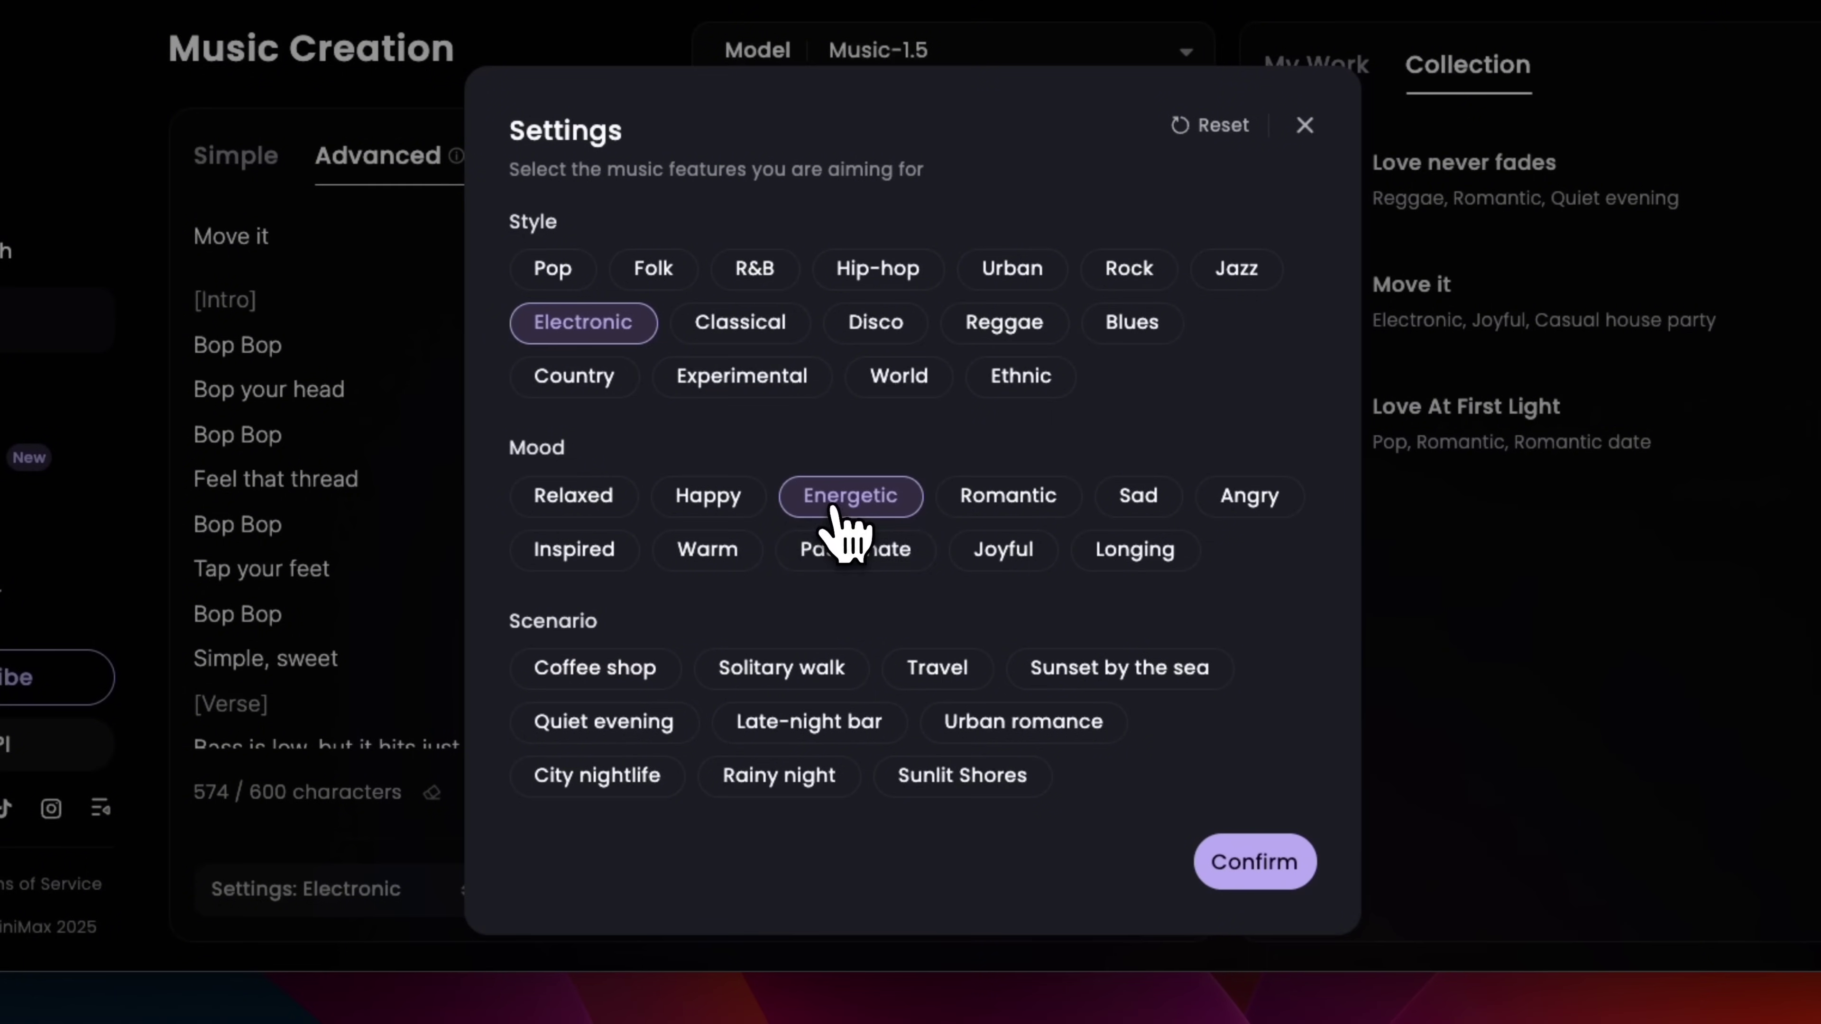
Step: Apply the Electronic, Energetic, Sunset by the sea style, generate the song, and play Move it
click(1032, 664)
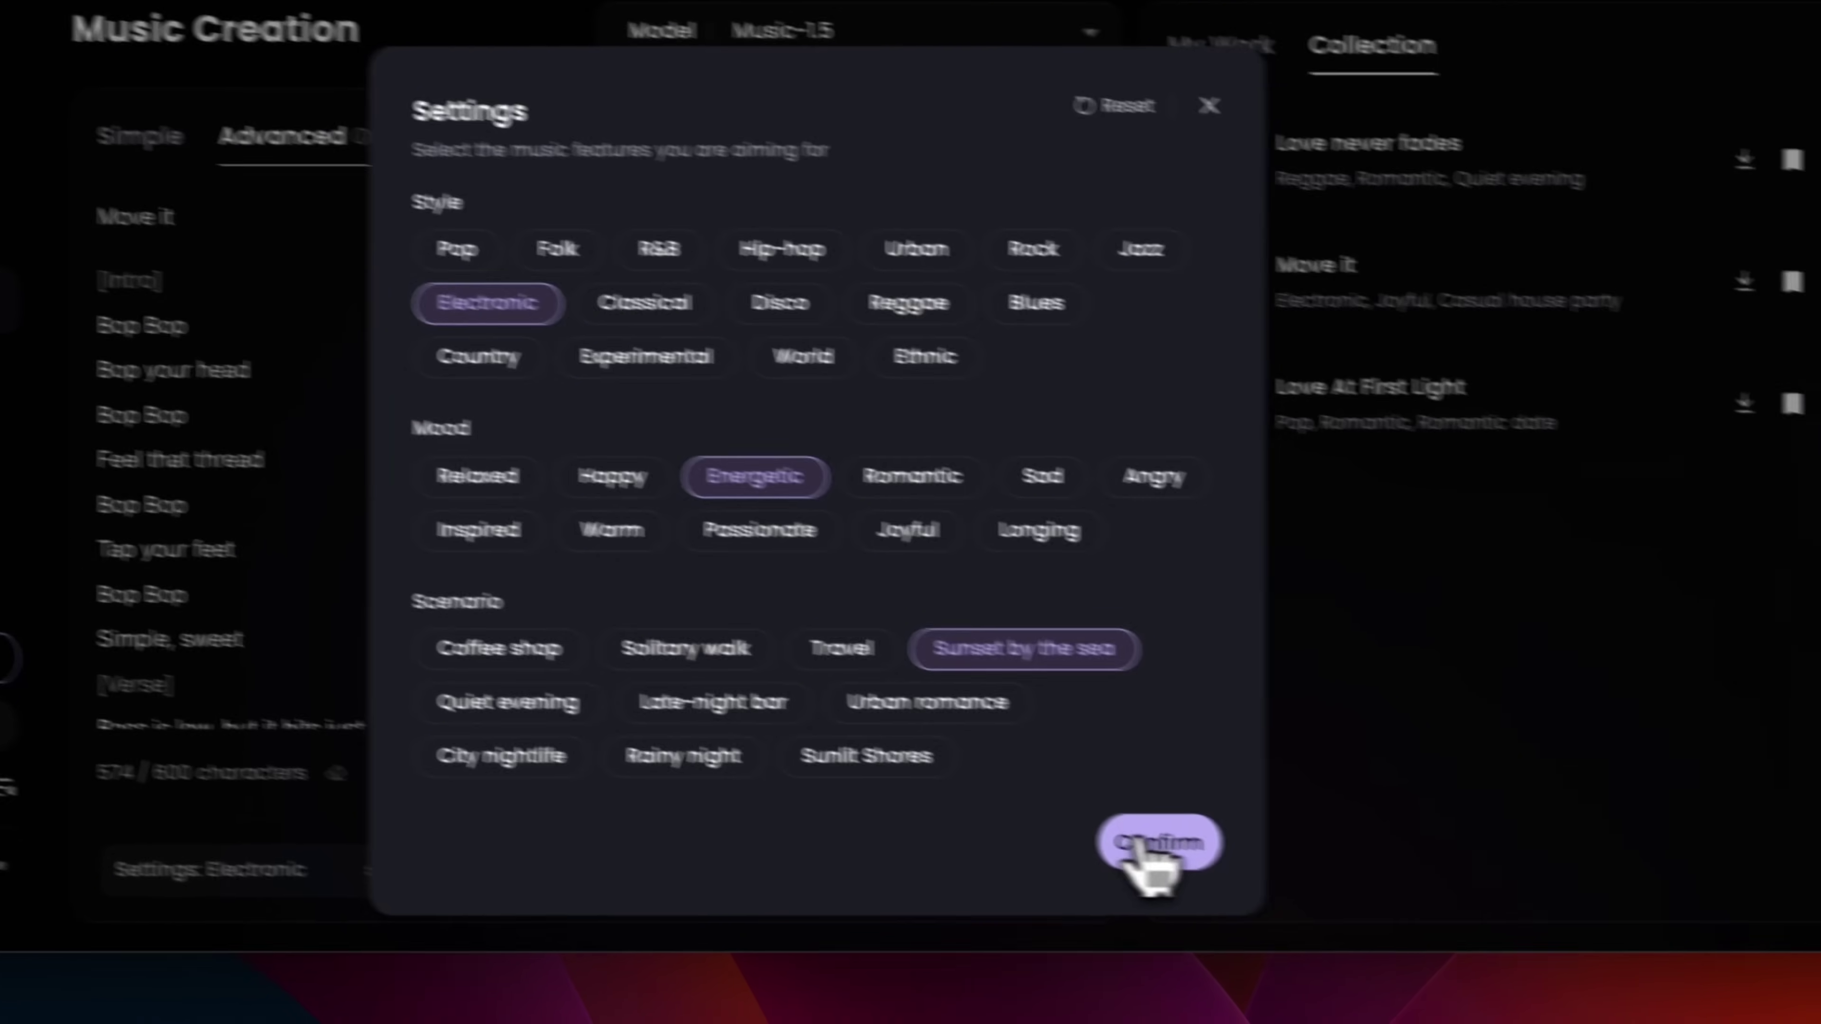
click(1239, 860)
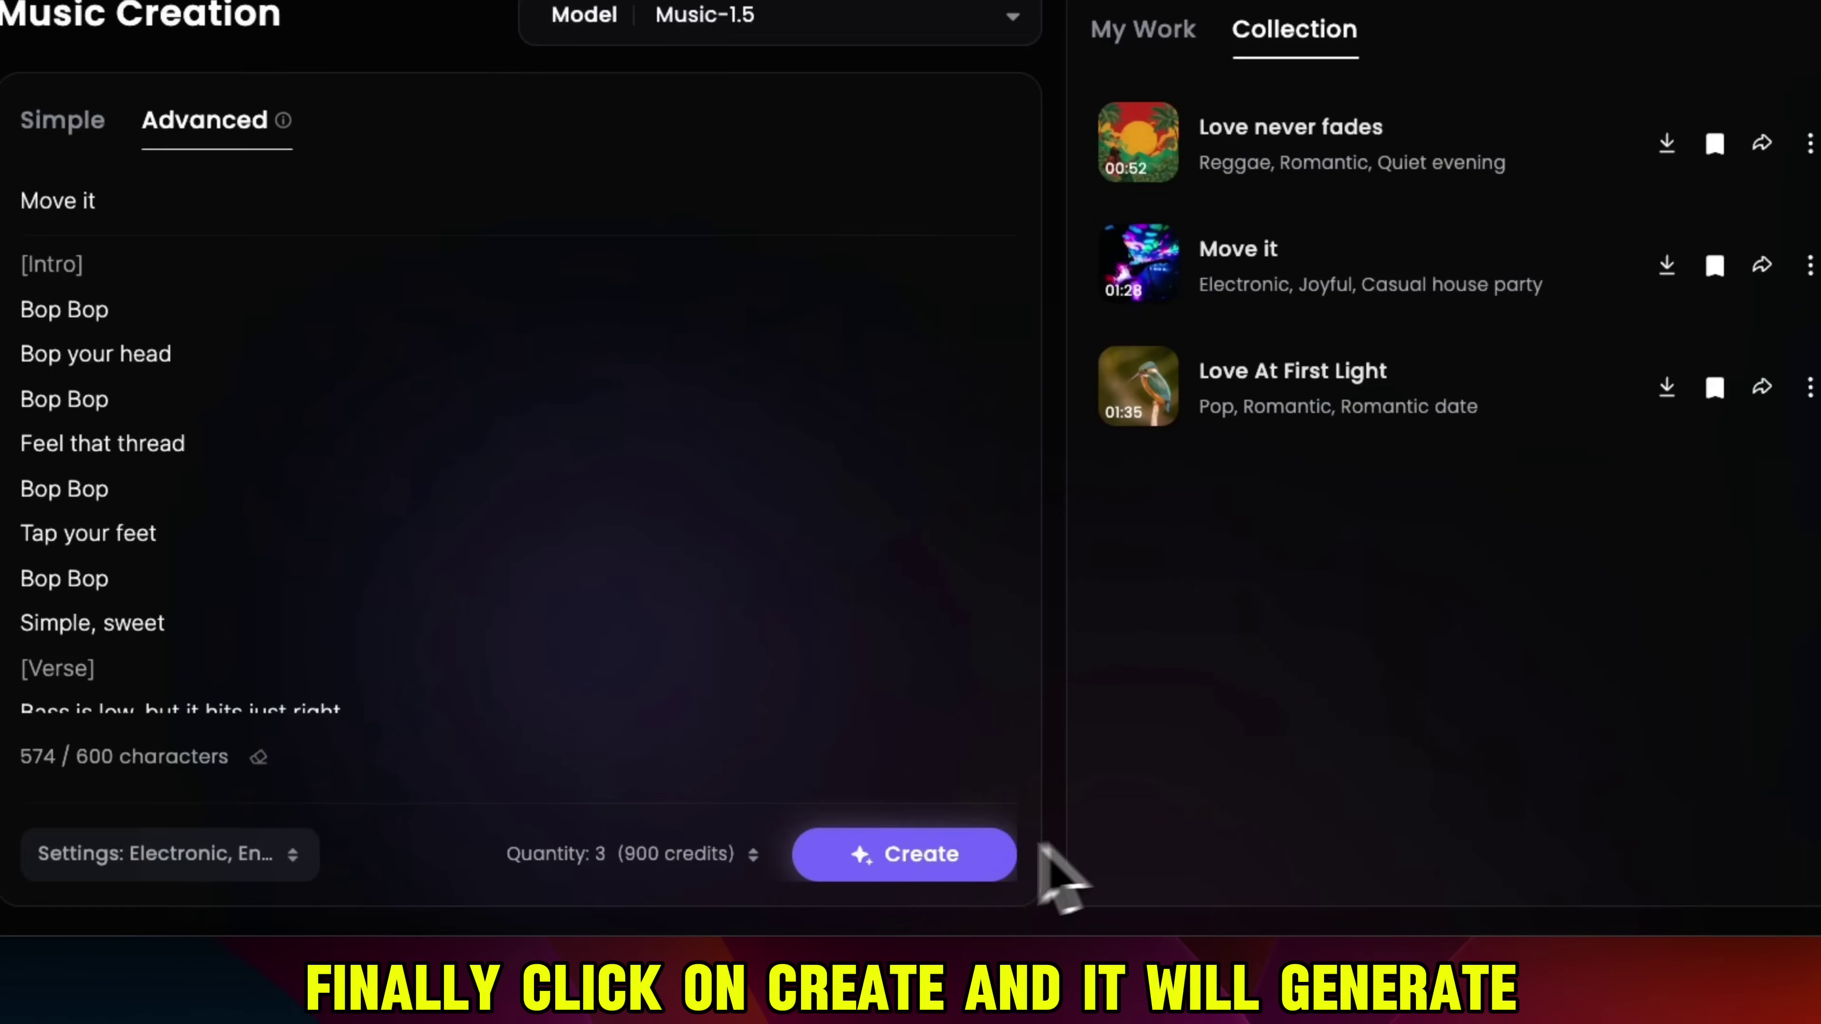
click(881, 869)
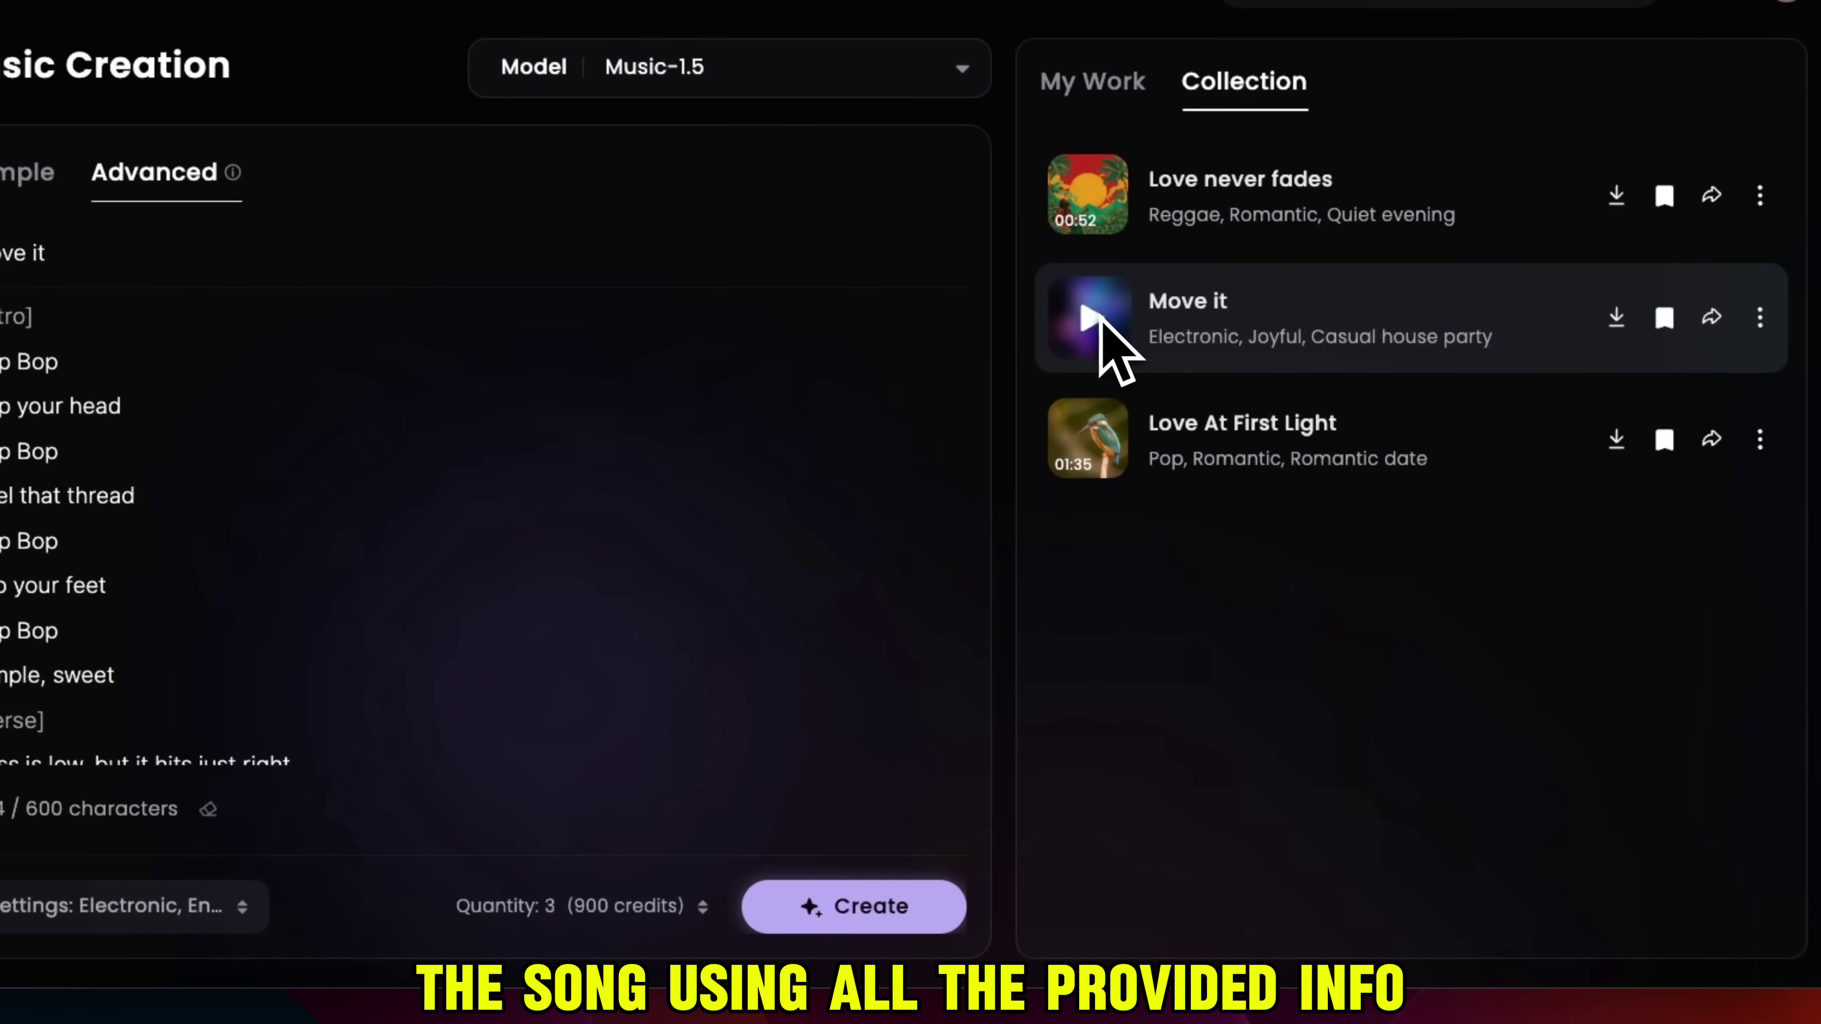
click(1091, 318)
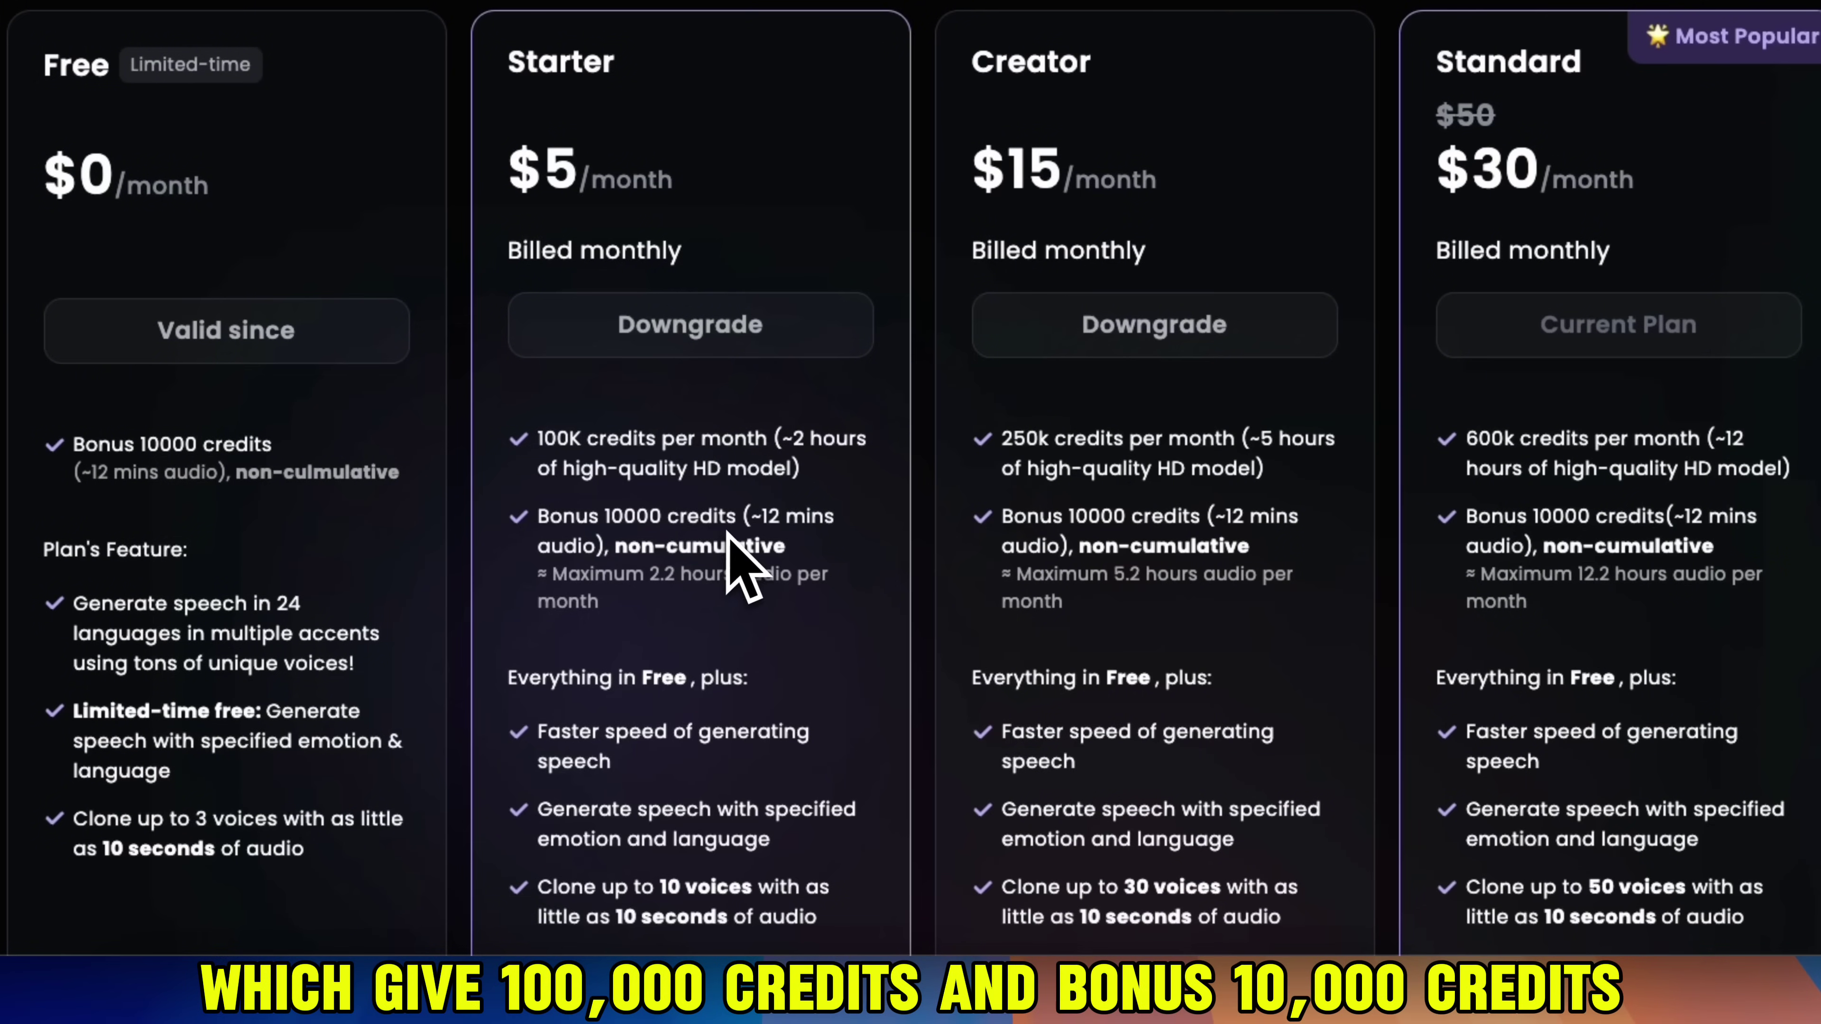
Step: Scroll the pricing page to review the Starter, Pro and top-up credit options
scroll(843, 401, down, 4)
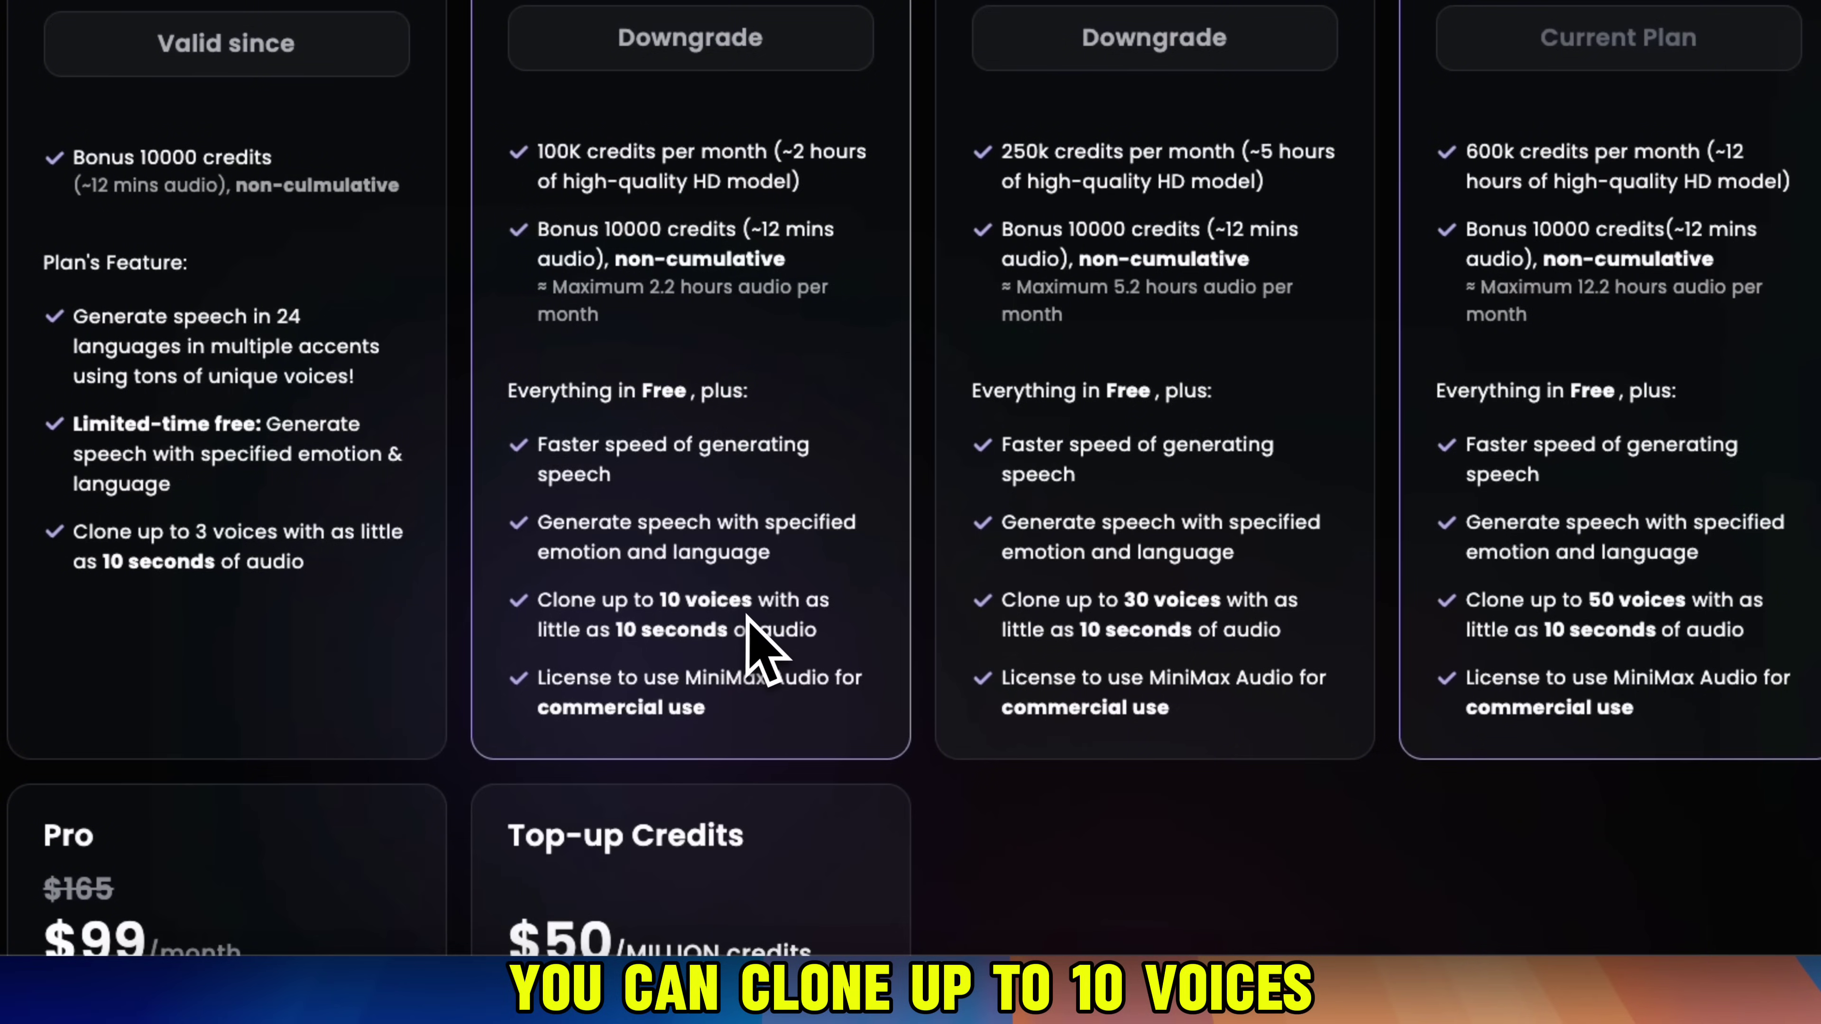